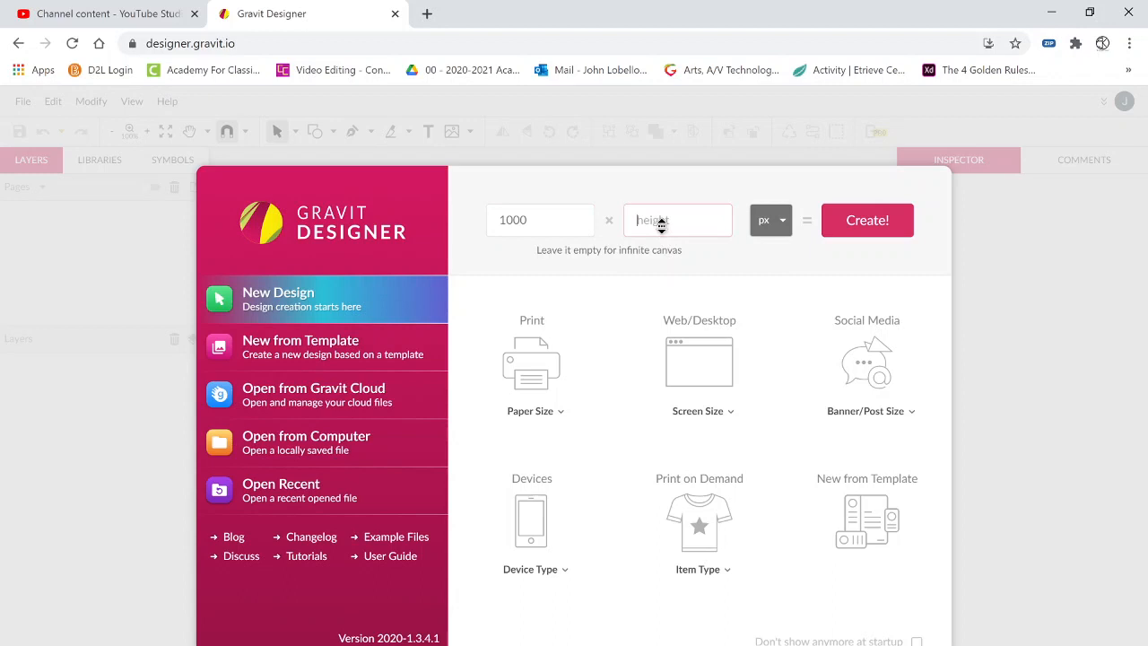
Create a new 1000 × 1000 px design and set its grid to Isometric
{"action": "type", "text": "1000"}
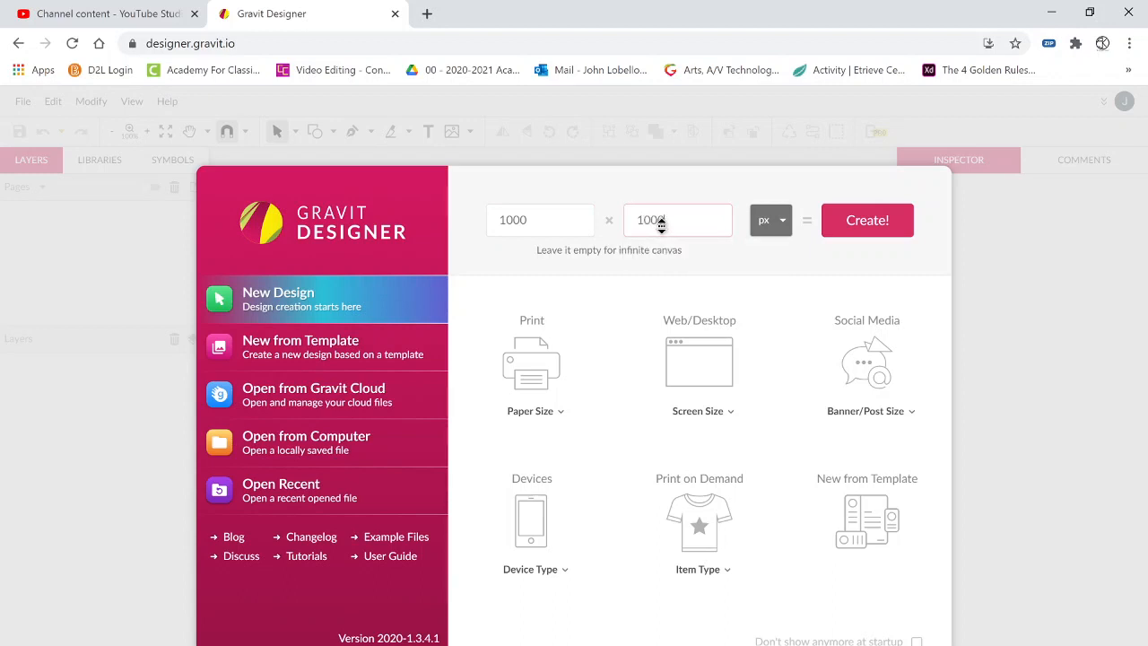
{"action": "left_click", "coordinate": [868, 226]}
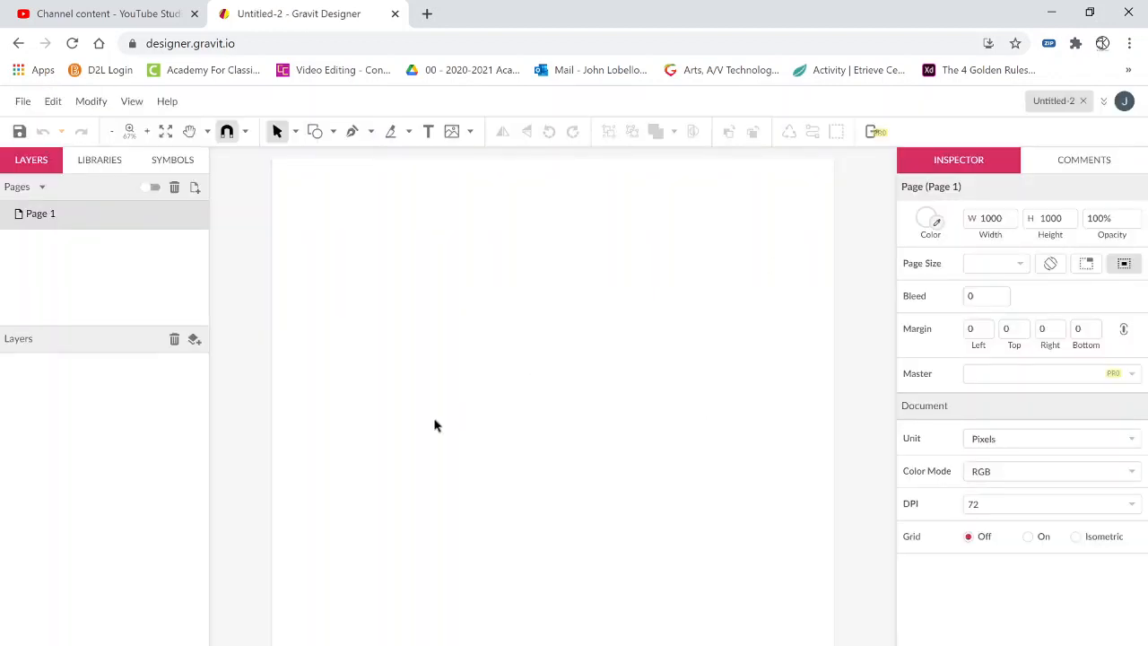
{"action": "left_click", "coordinate": [1076, 536]}
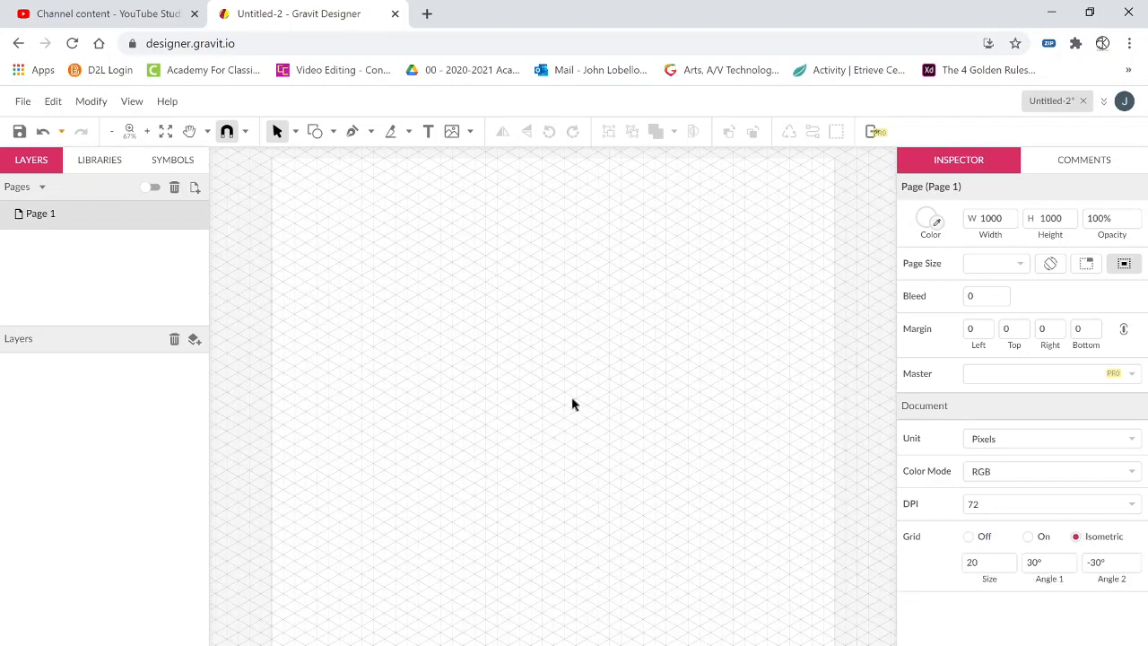
Draw the box's long front face as a closed four-sided Pen path on the isometric grid, about 400 px wide and 462 px high
{"action": "key", "text": "z"}
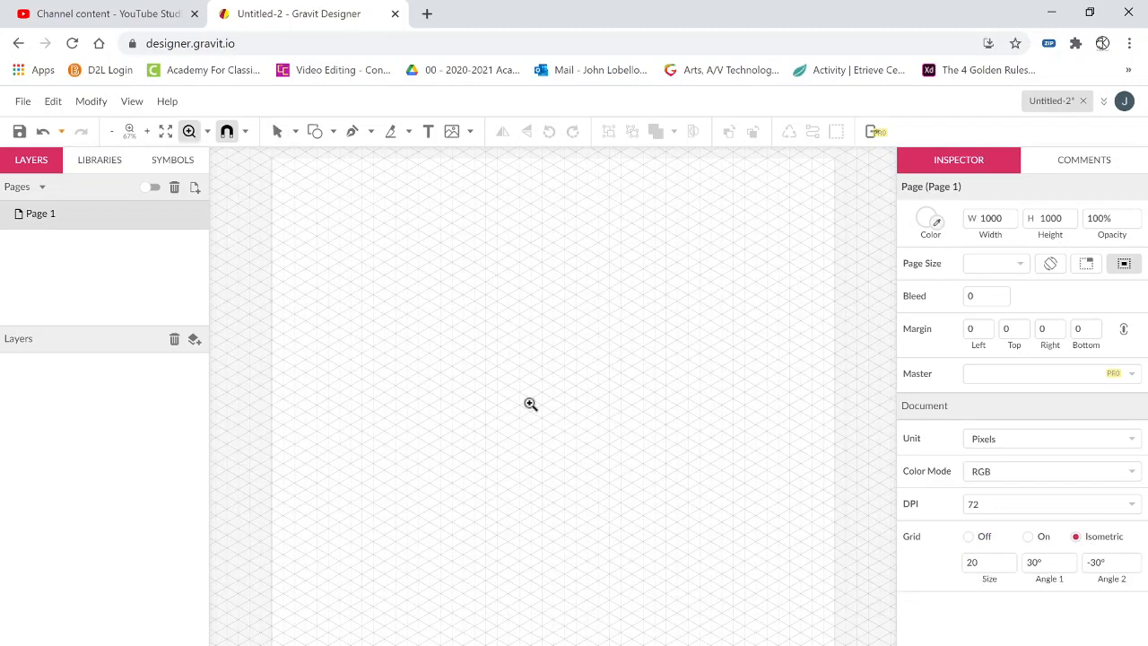
{"action": "left_click", "coordinate": [530, 404]}
{"action": "key", "text": "p"}
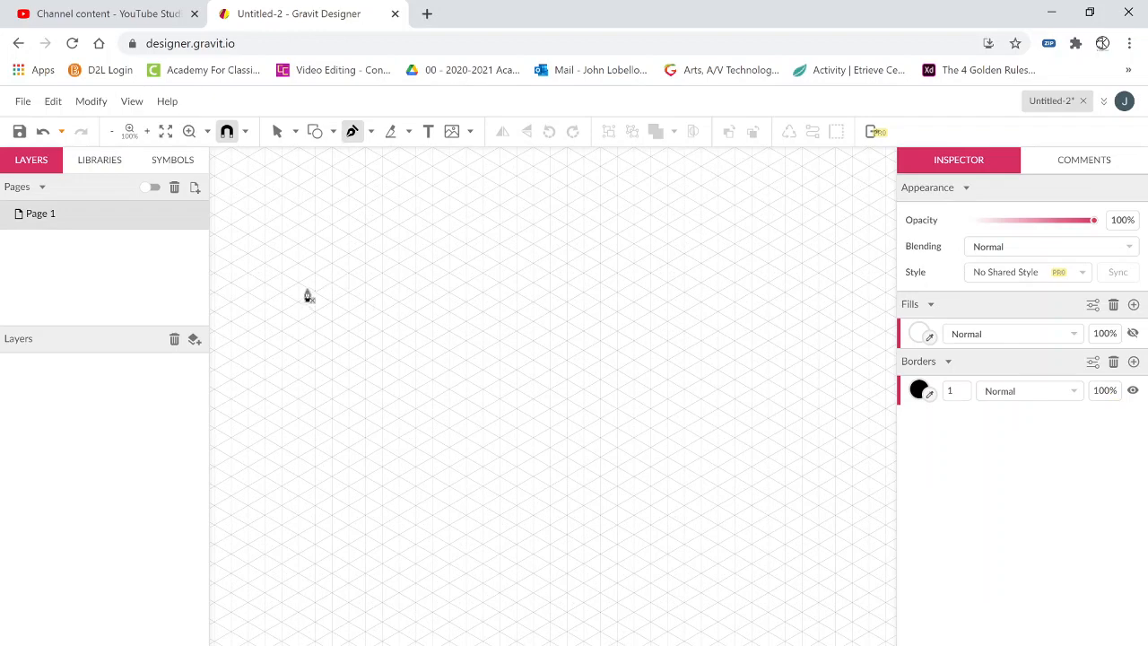
{"action": "left_click", "coordinate": [132, 101]}
{"action": "mouse_move", "coordinate": [190, 333]}
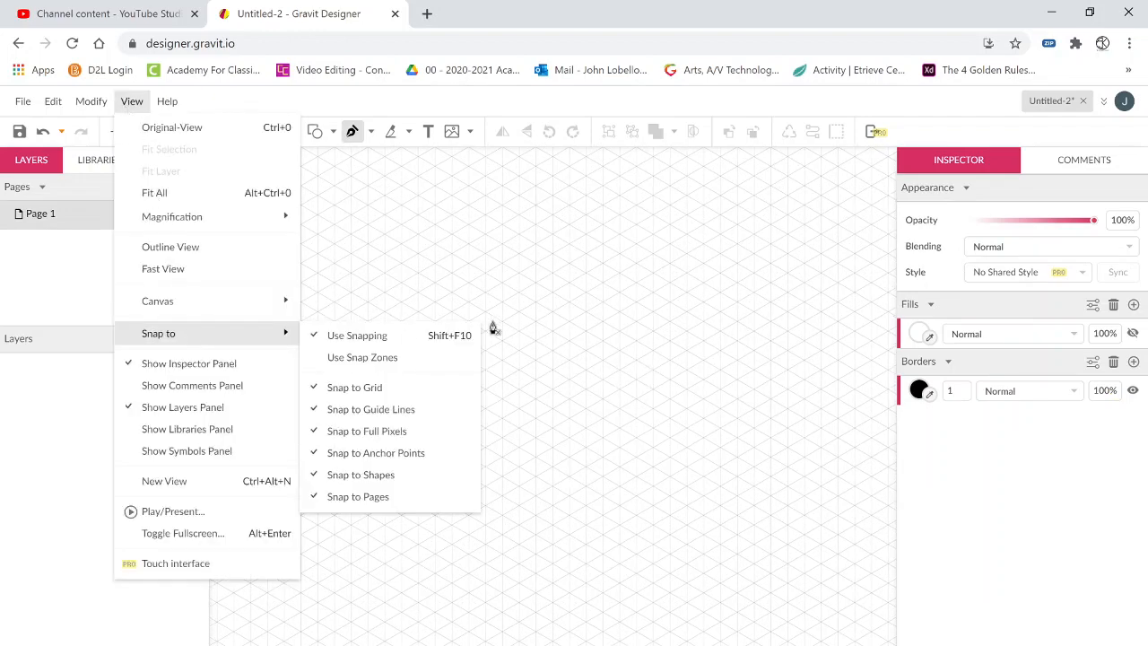
{"action": "left_click", "coordinate": [435, 282]}
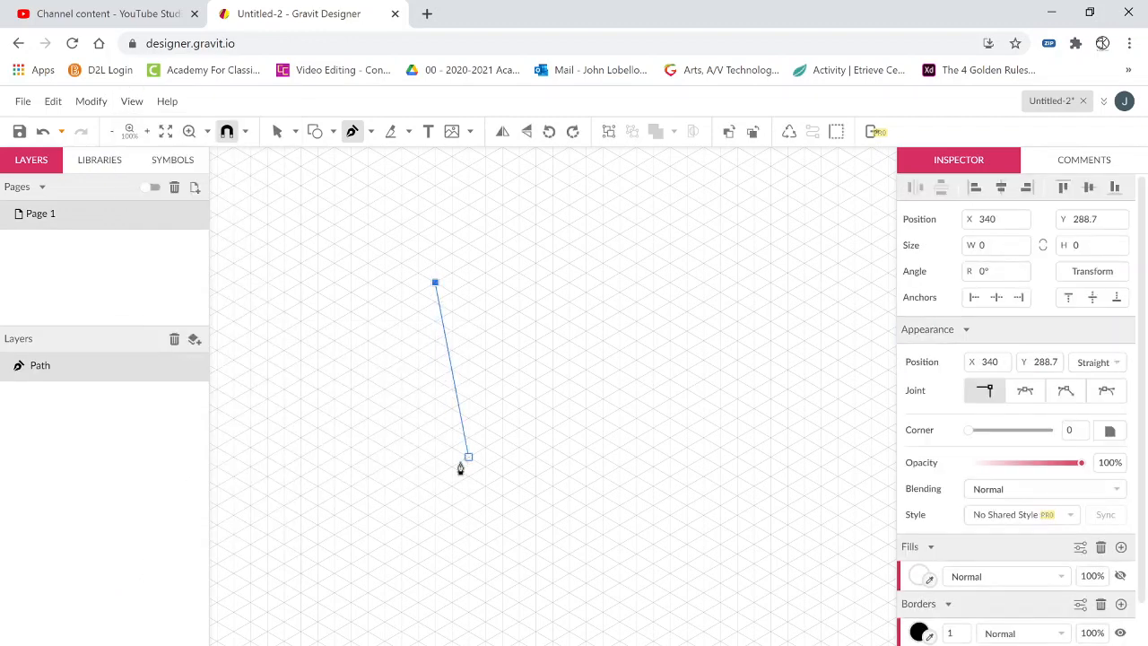
{"action": "left_click", "coordinate": [435, 476]}
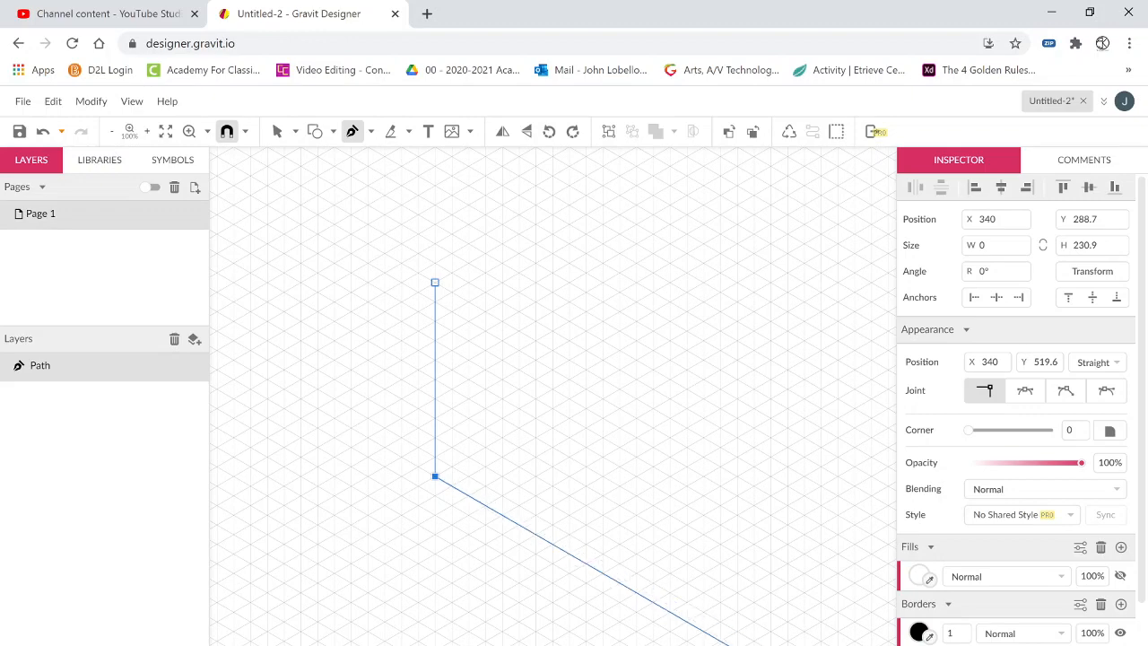
{"action": "left_click", "coordinate": [770, 644]}
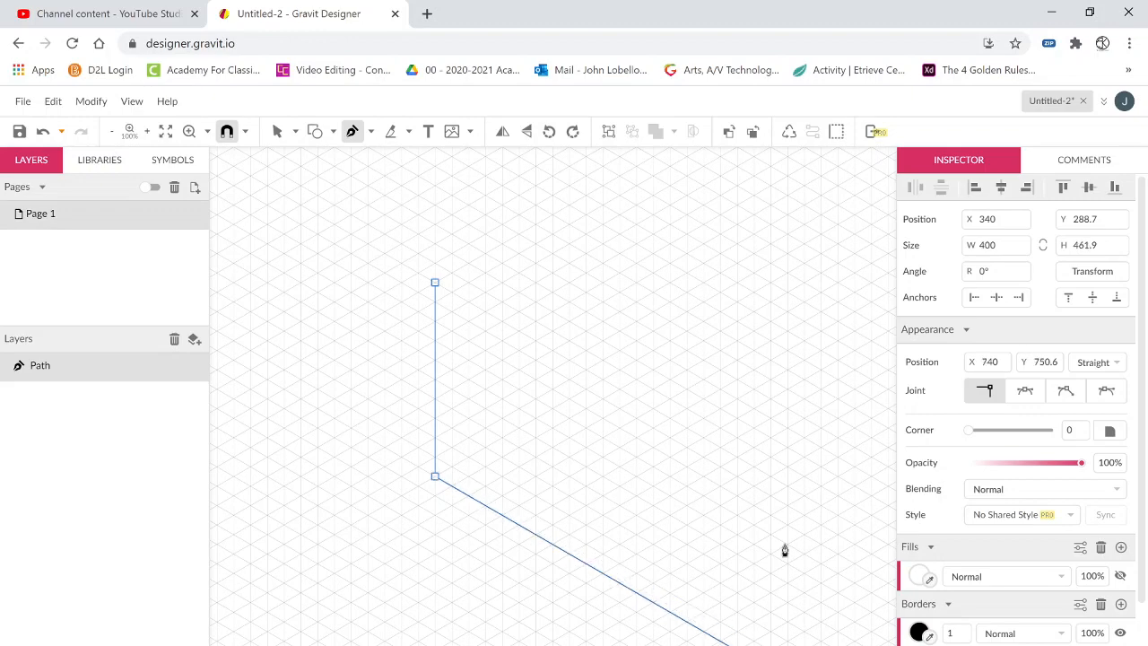
{"action": "left_click", "coordinate": [770, 436]}
{"action": "left_click", "coordinate": [435, 282]}
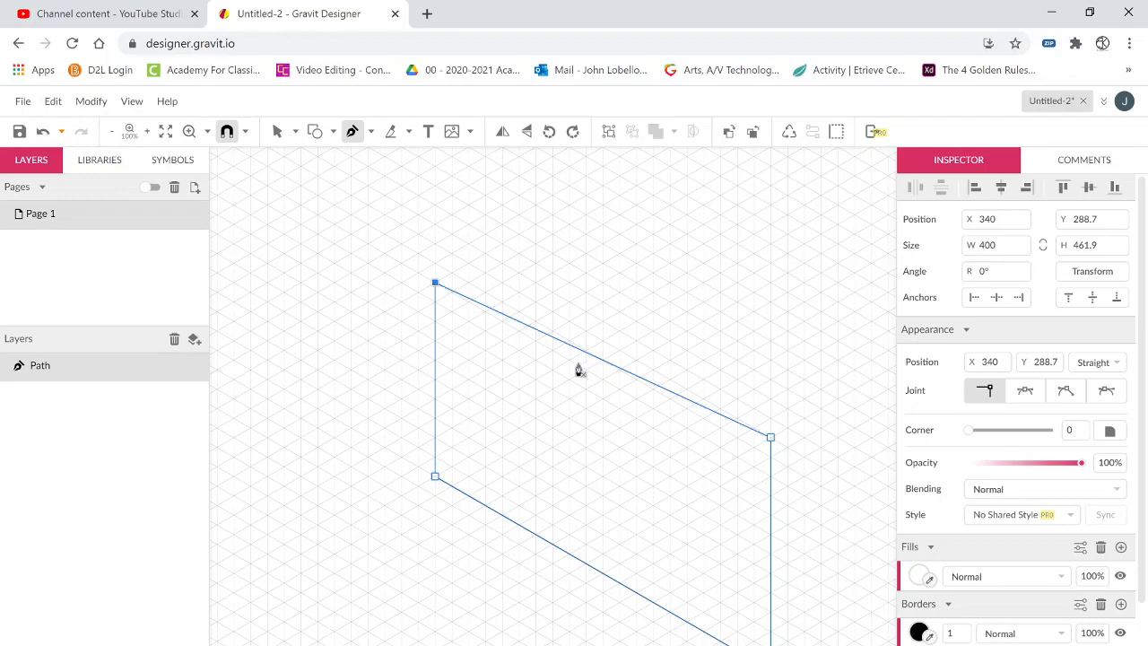
{"action": "key", "text": "v"}
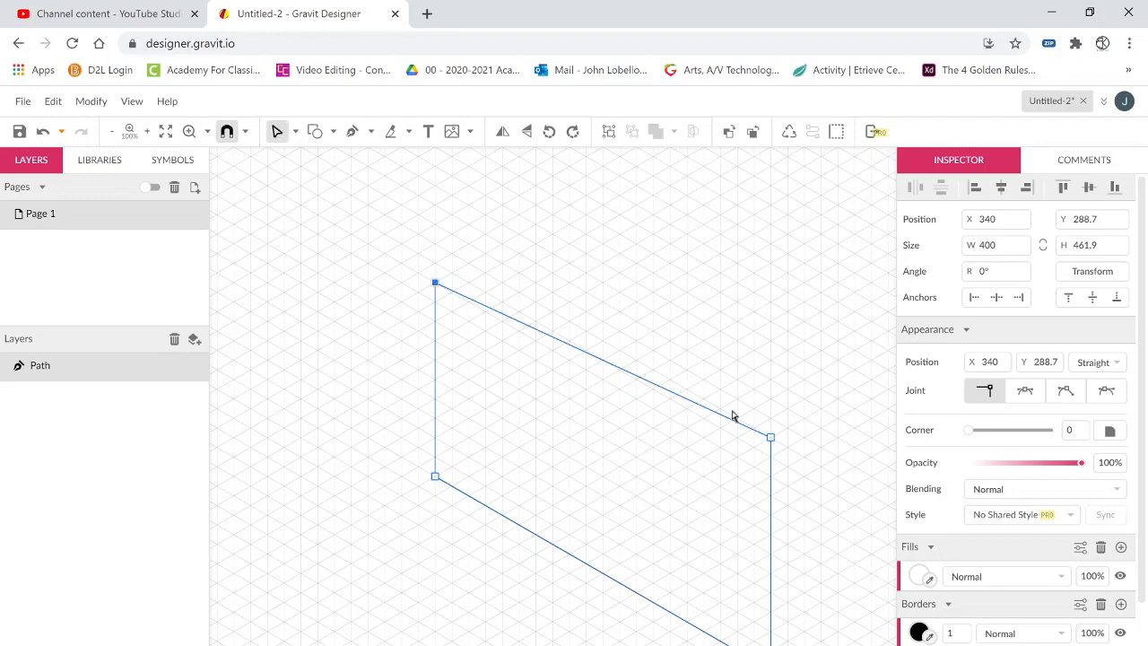
{"action": "left_click", "coordinate": [768, 438]}
{"action": "left_click_drag", "start_coordinate": [768, 438], "coordinate": [771, 456]}
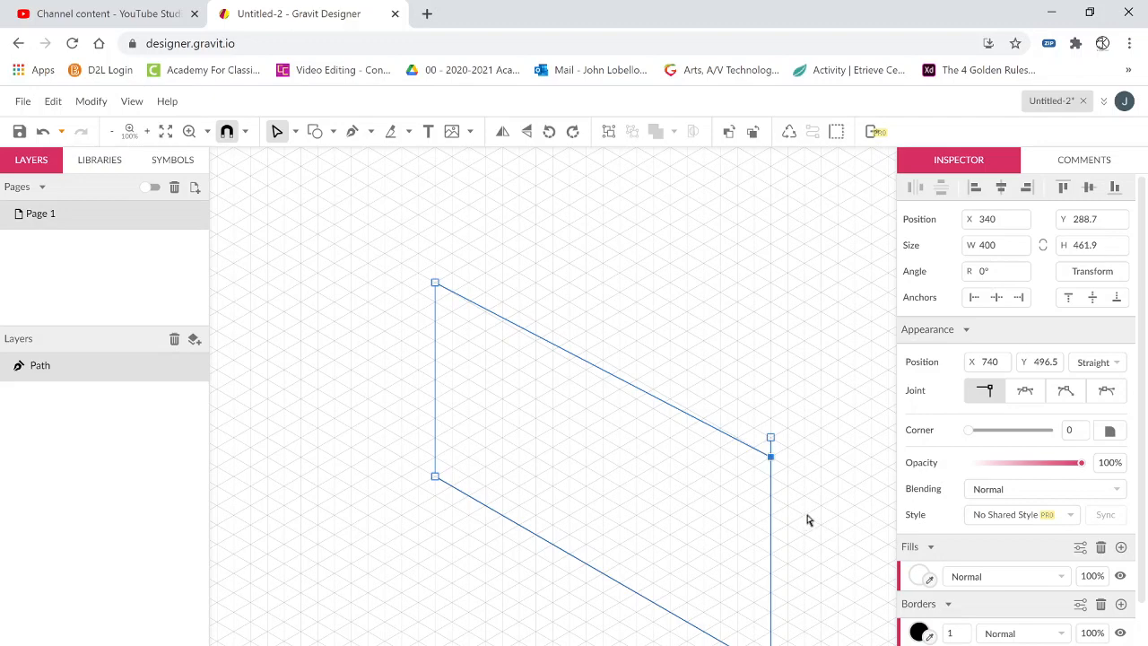
{"action": "key", "text": "ctrl+z"}
{"action": "key", "text": "ctrl+z"}
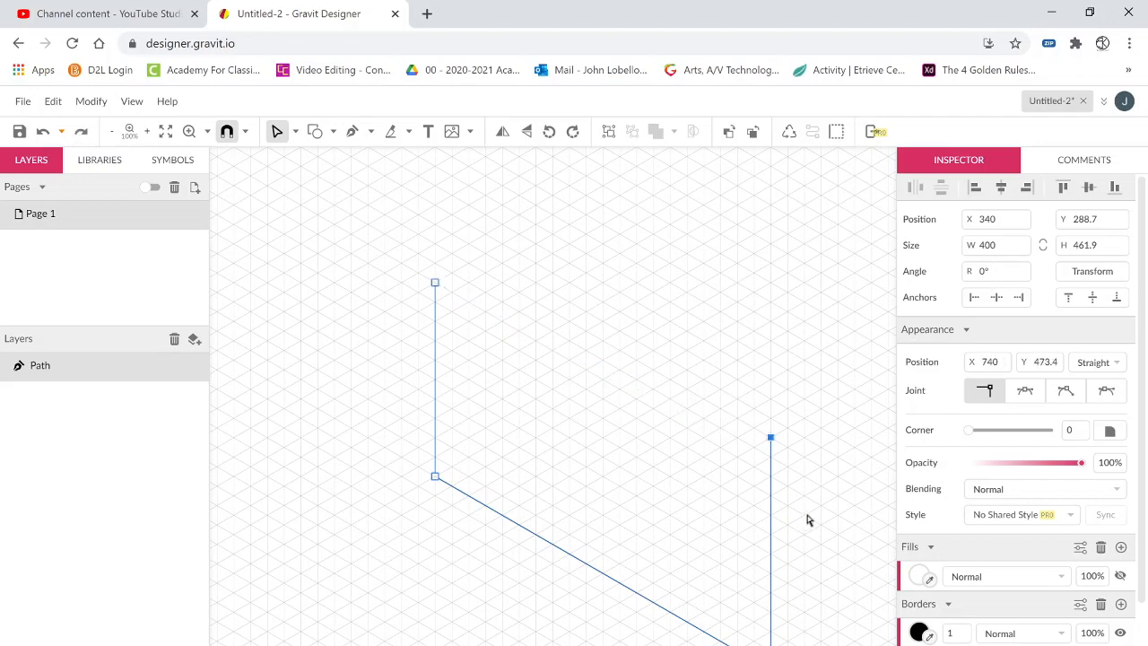
{"action": "key", "text": "Delete"}
{"action": "key", "text": "p"}
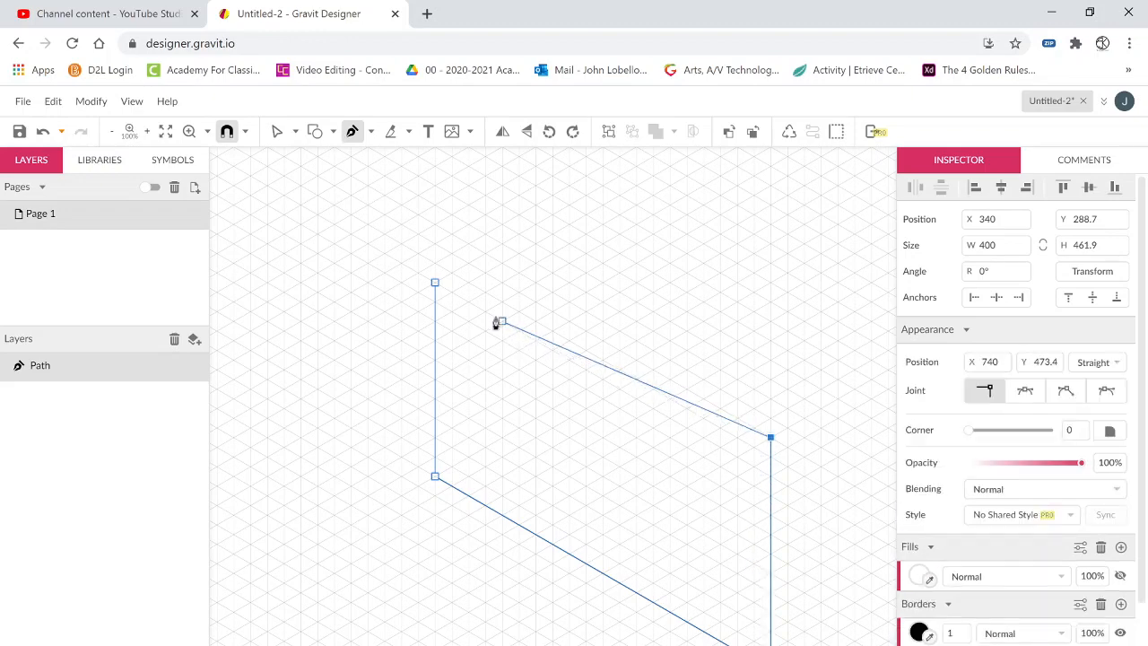
{"action": "left_click", "coordinate": [435, 284]}
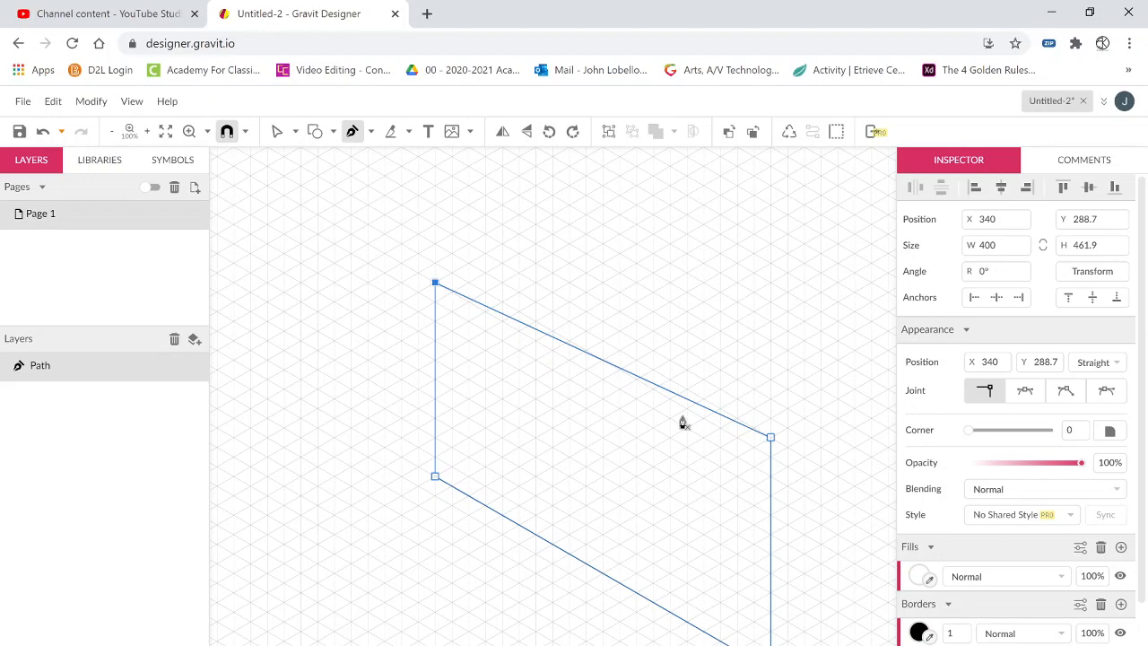
Move the front face's upper-right corner down to X 740, Y 519.6 so the upper edge runs parallel to the lower one
{"action": "key", "text": "v"}
{"action": "left_click_drag", "start_coordinate": [770, 438], "coordinate": [770, 456]}
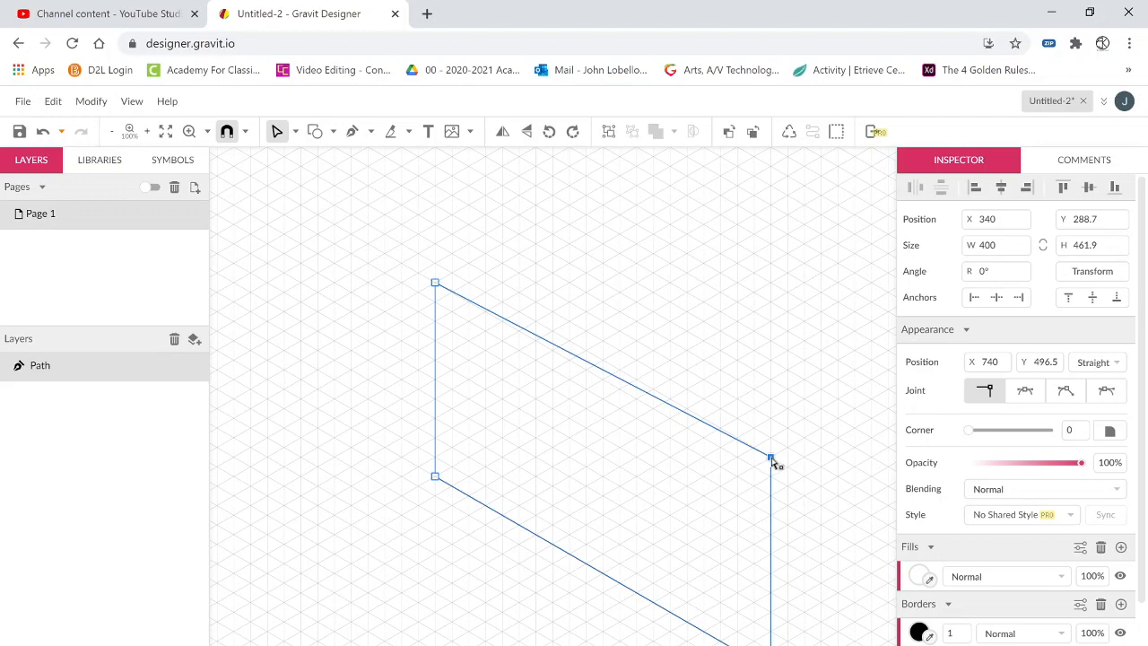
{"action": "left_click_drag", "start_coordinate": [771, 458], "coordinate": [771, 476]}
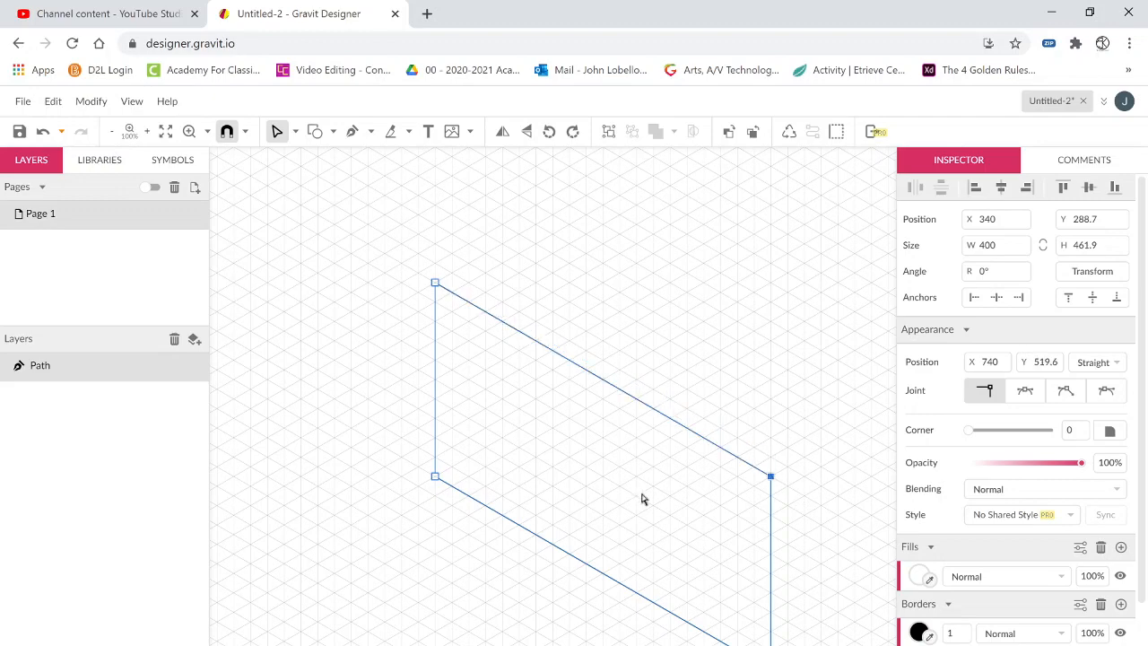
Draw the box's short end face as a closed Pen path sharing the front face's right edge, about 160 px wide and 323 px high
{"action": "key", "text": "space"}
{"action": "left_click_drag", "start_coordinate": [673, 535], "coordinate": [456, 520]}
{"action": "key", "text": "p"}
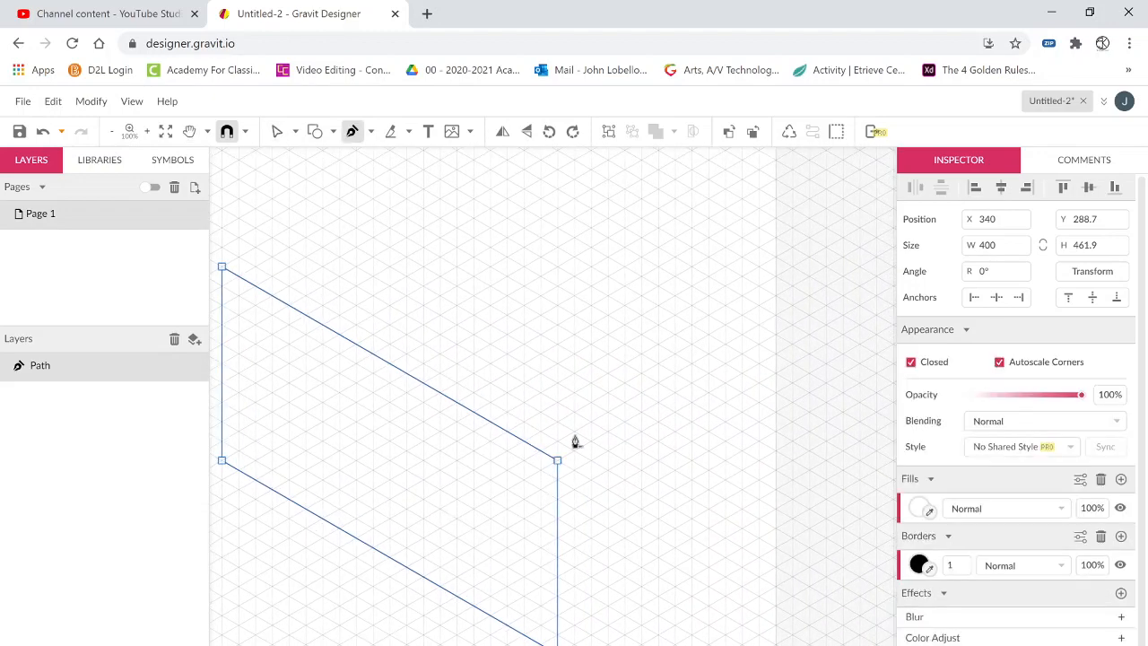
{"action": "key", "text": "Escape"}
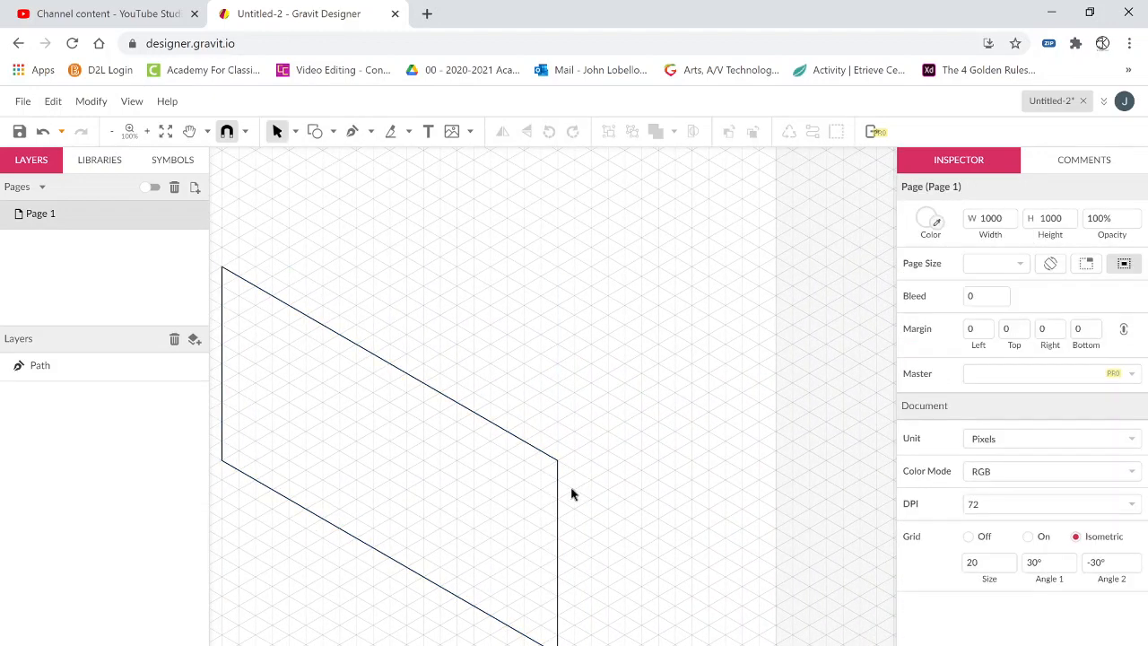
{"action": "key", "text": "p"}
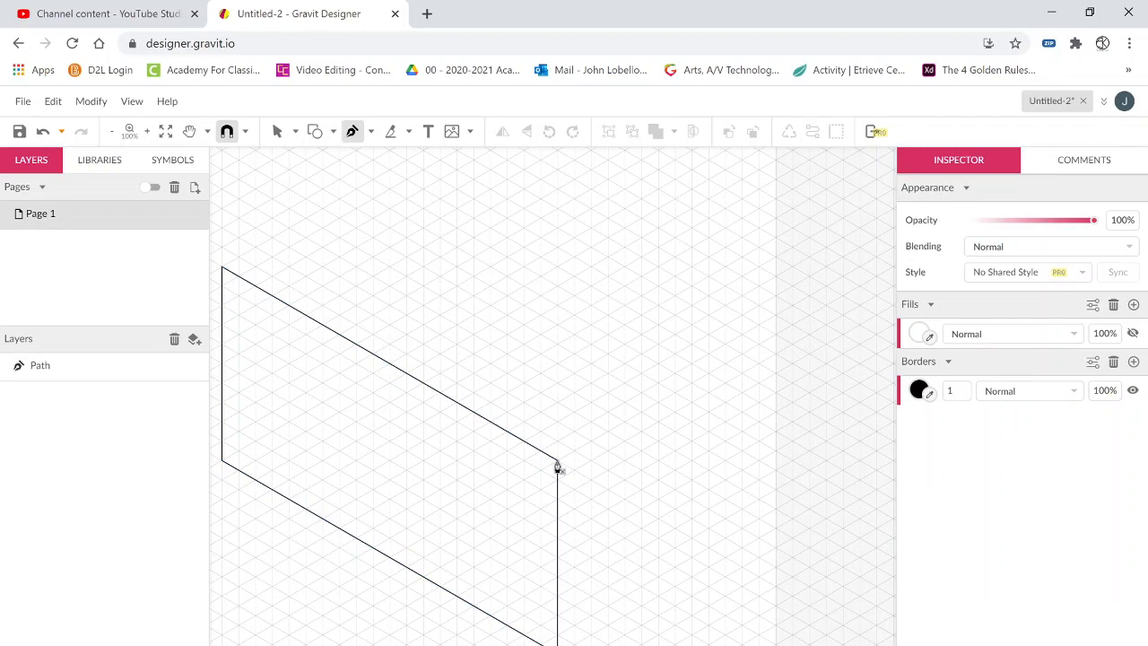
{"action": "left_click", "coordinate": [556, 462]}
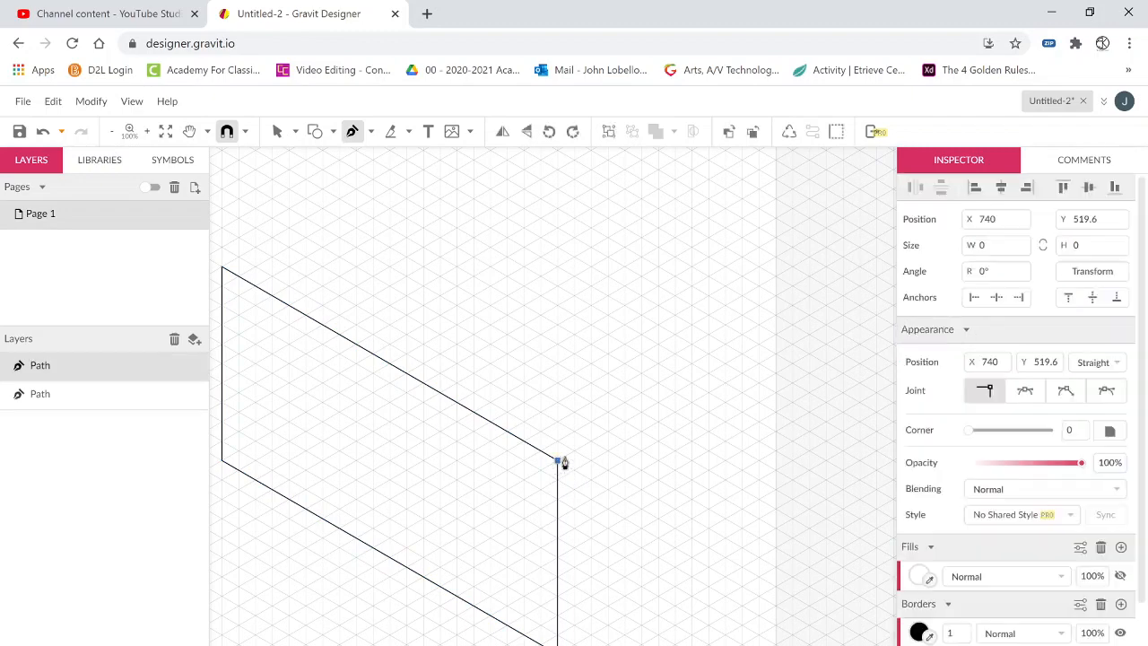
{"action": "left_click", "coordinate": [691, 383]}
{"action": "left_click", "coordinate": [691, 576]}
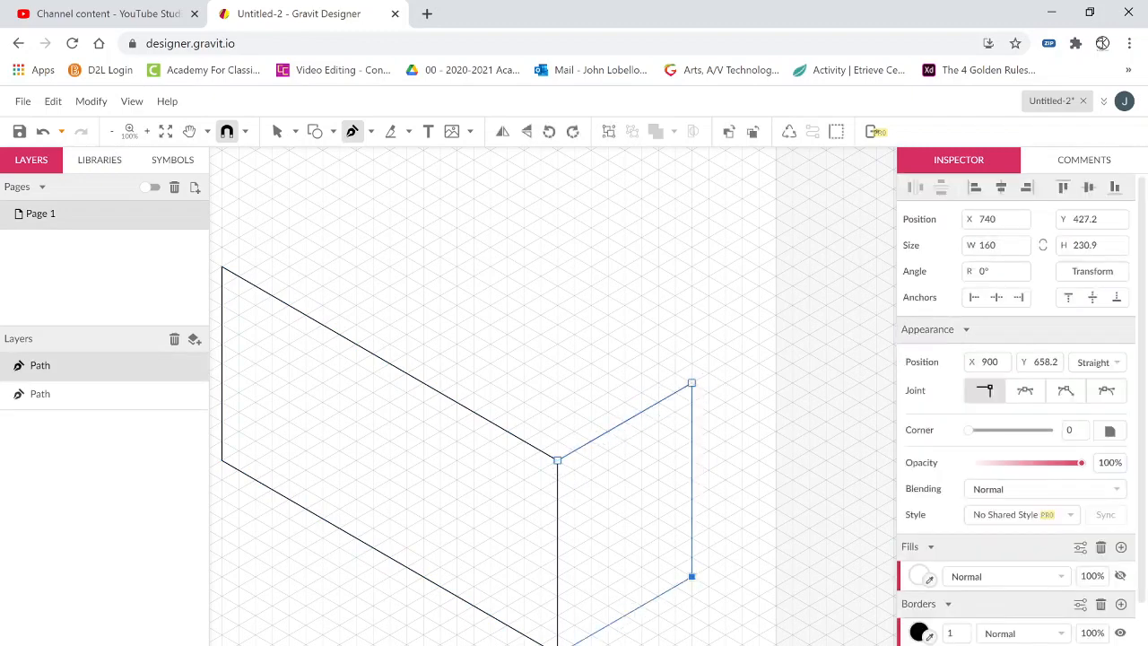
{"action": "left_click", "coordinate": [556, 645]}
{"action": "left_click", "coordinate": [556, 460]}
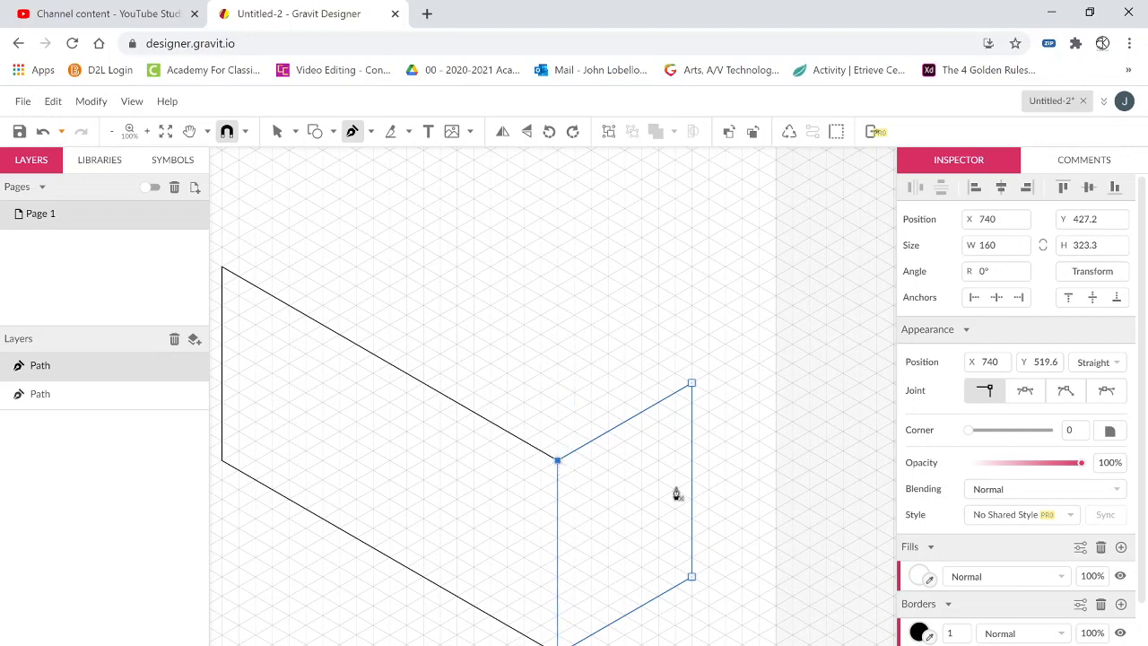
Draw the box's top face as a closed Pen path joining the upper edges of both side faces, about 560 px wide and 335 px high
{"action": "key", "text": "space"}
{"action": "left_click_drag", "start_coordinate": [533, 425], "coordinate": [722, 526]}
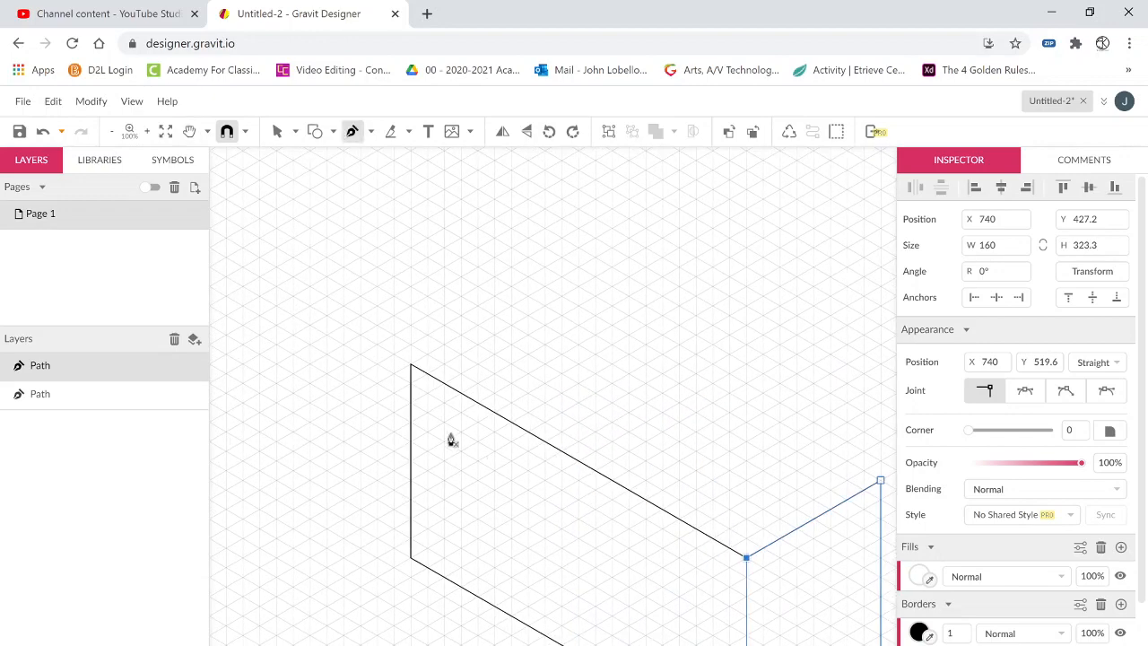
{"action": "left_click", "coordinate": [411, 366]}
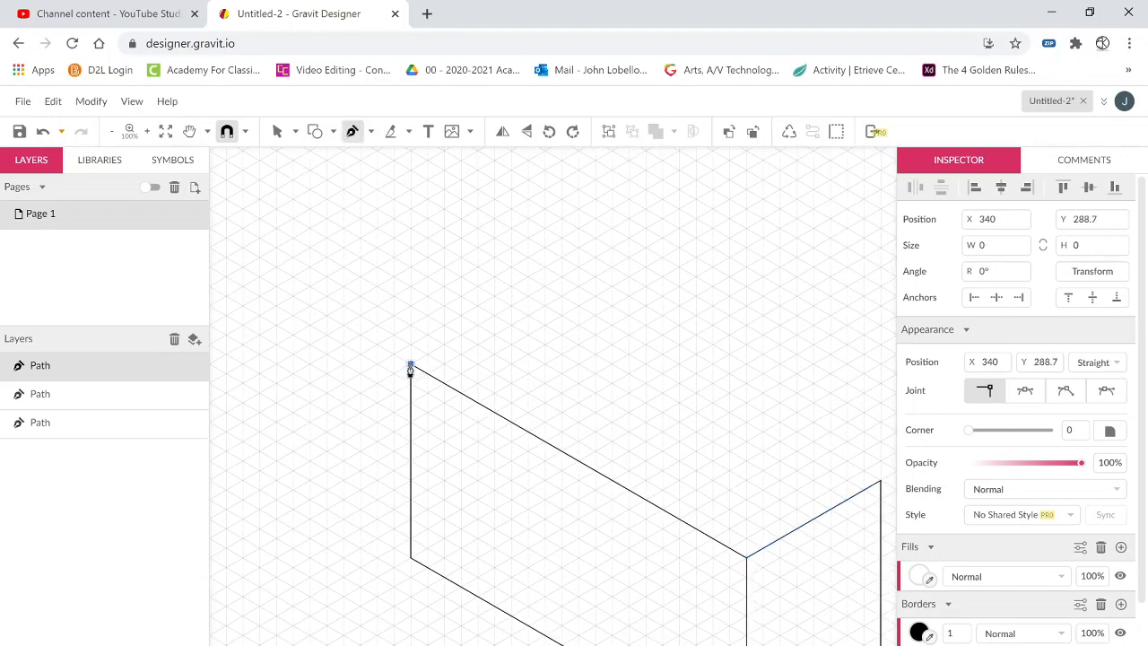
{"action": "left_click", "coordinate": [560, 279]}
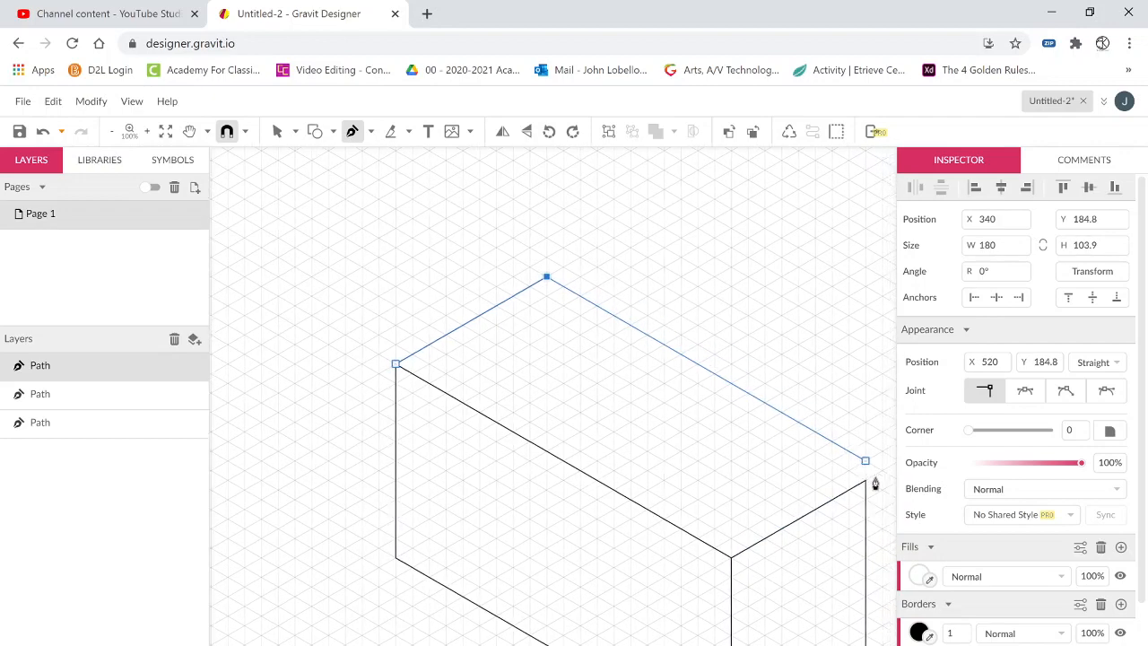
{"action": "left_click", "coordinate": [844, 482]}
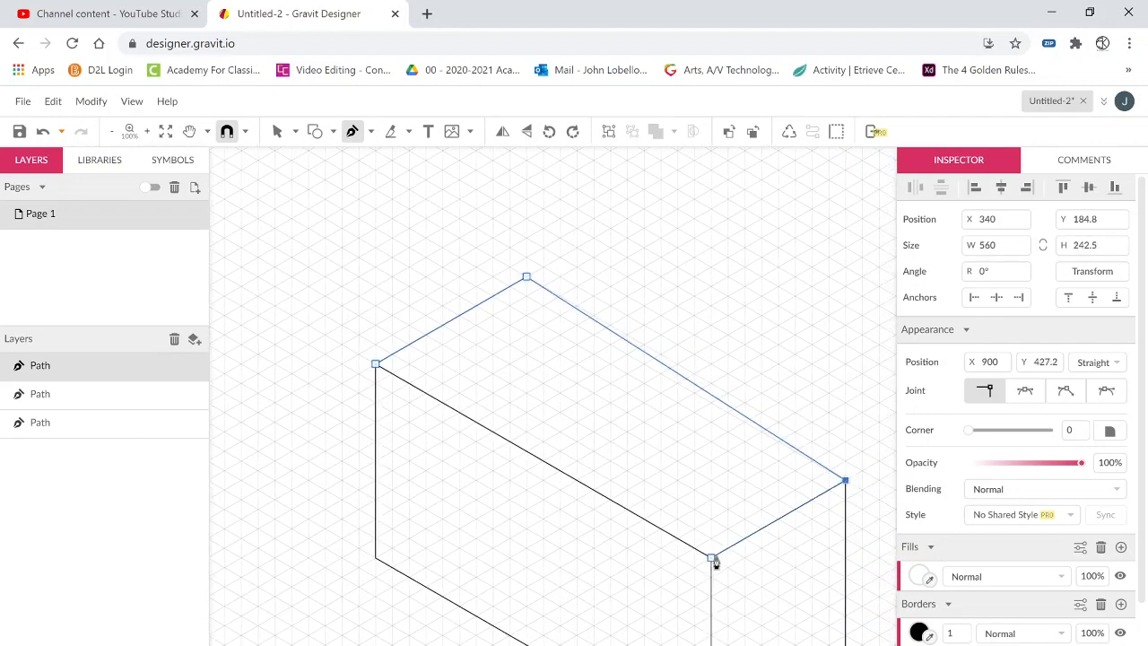
{"action": "left_click", "coordinate": [711, 556]}
{"action": "left_click", "coordinate": [376, 365]}
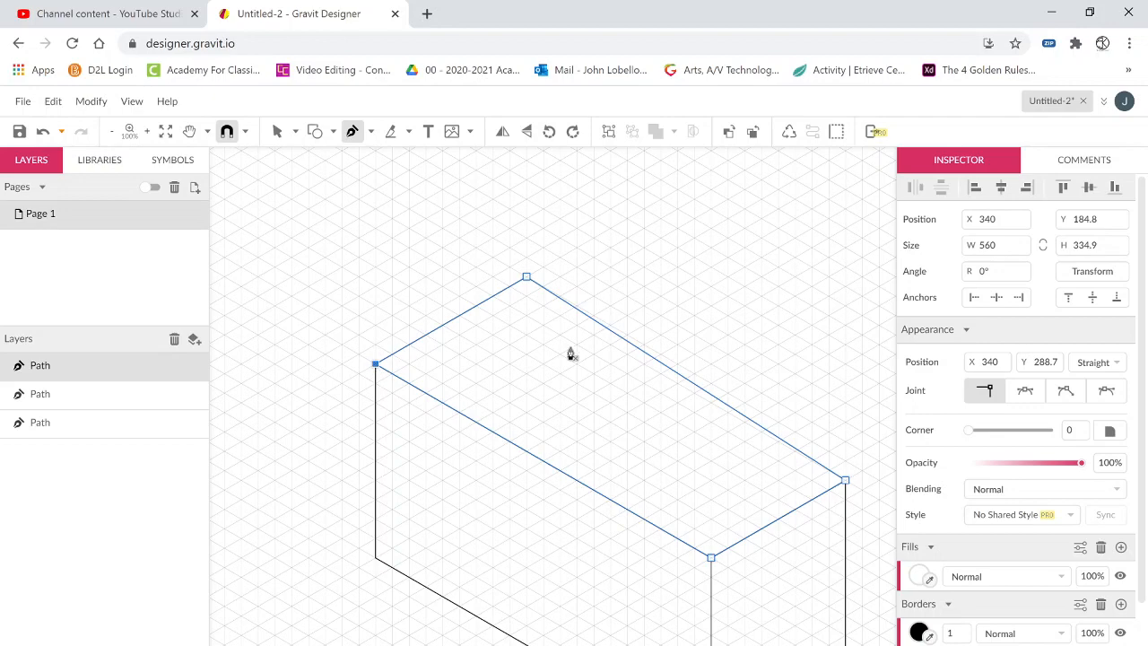
Move the top face's back corner to X 500, Y 196.3 so its edges follow the isometric grid
{"action": "key", "text": "v"}
{"action": "left_click", "coordinate": [527, 276]}
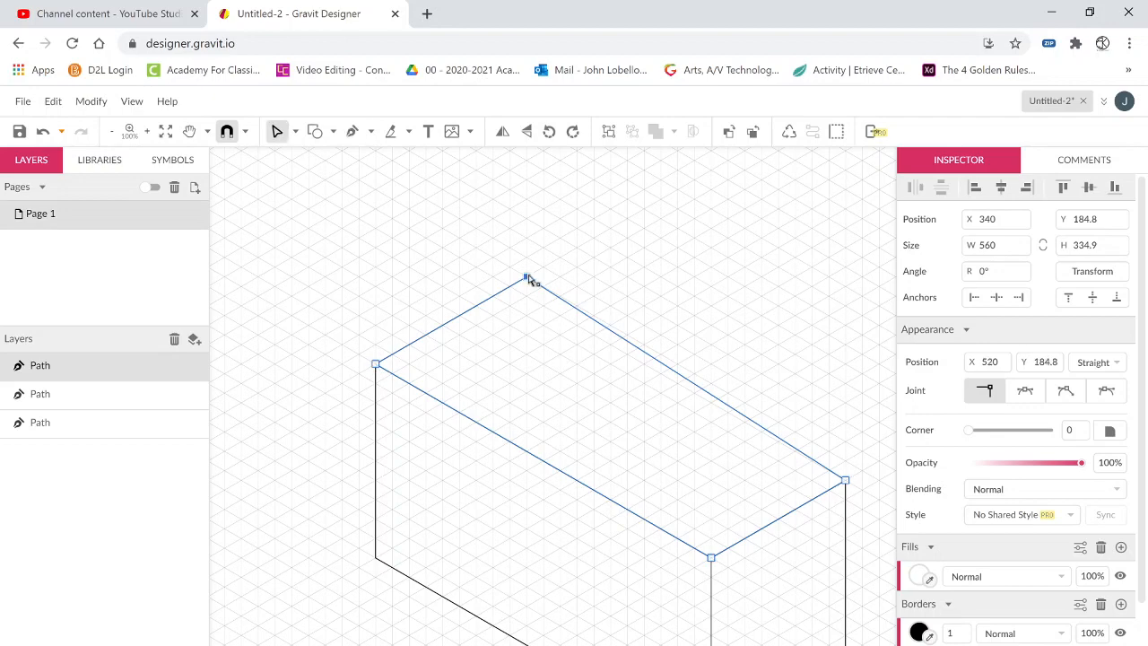
{"action": "left_click_drag", "start_coordinate": [527, 276], "coordinate": [517, 287]}
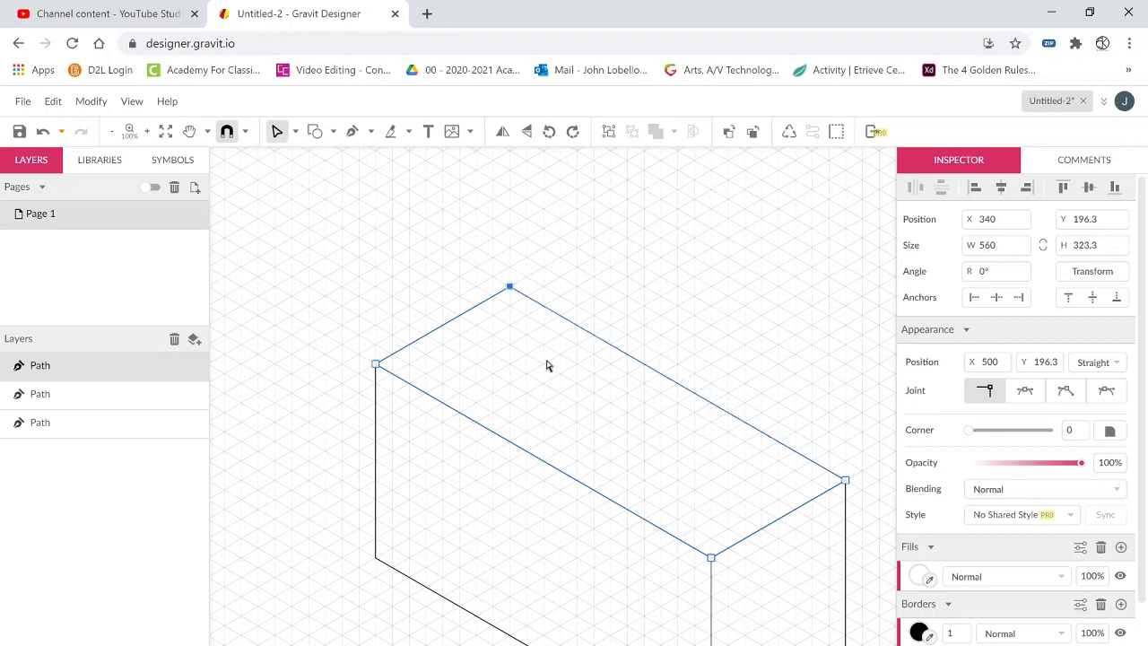
Draw a closed Pen path inset on the box's top face, about 480 px wide and 277 px high, following the isometric grid
{"action": "left_click_drag", "start_coordinate": [542, 365], "coordinate": [451, 292]}
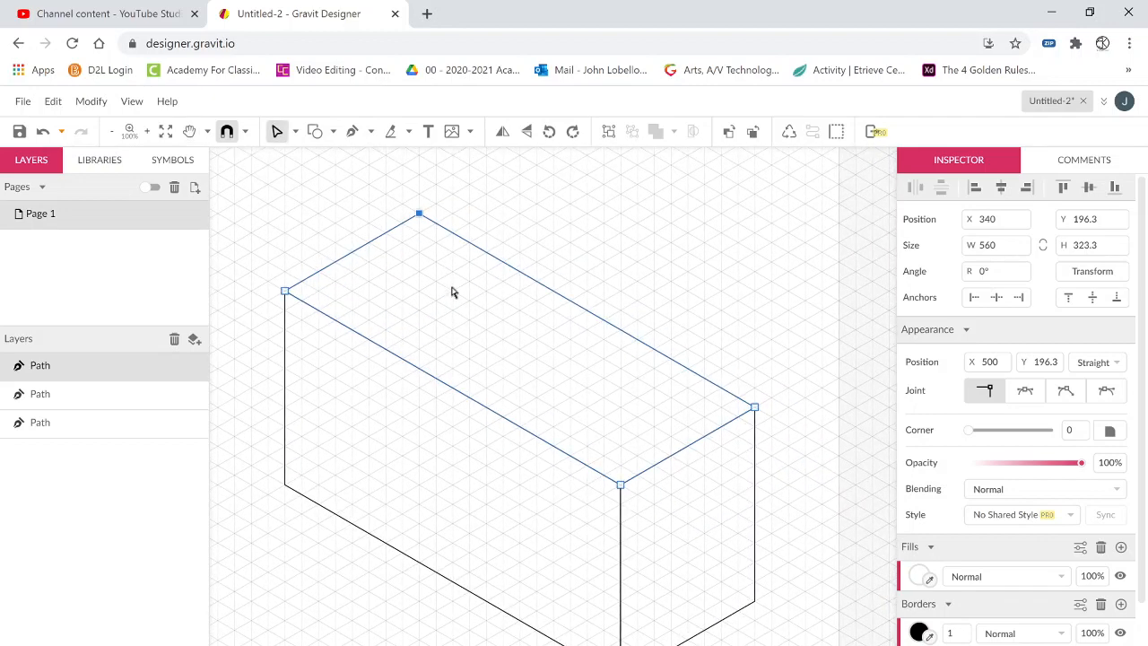
{"action": "key", "text": "p"}
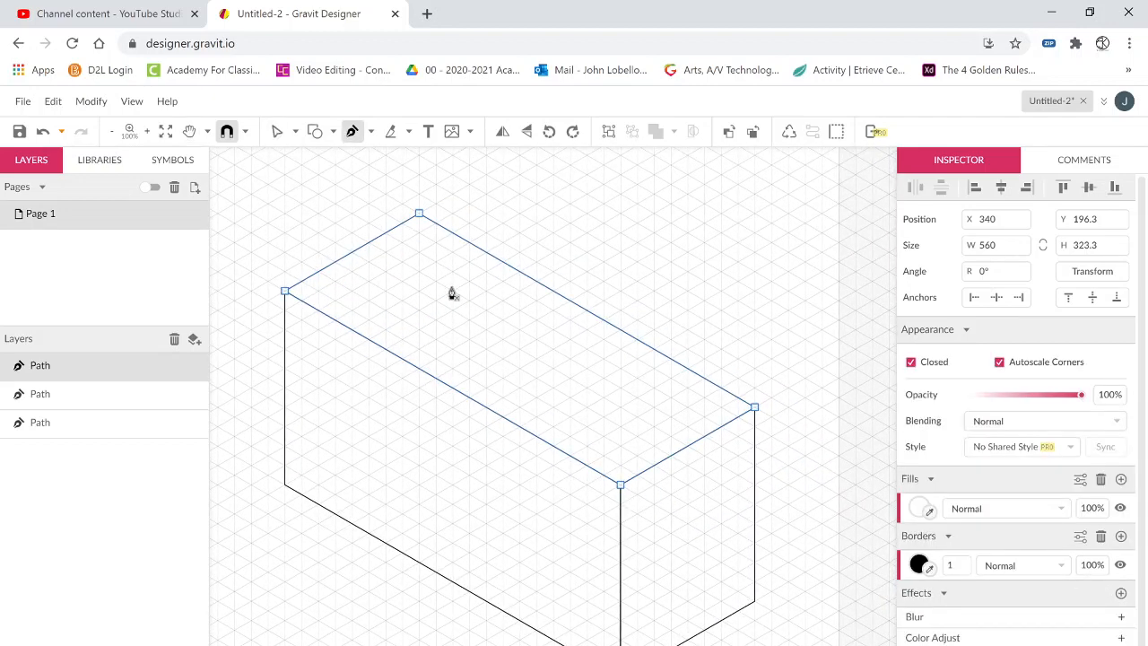
{"action": "left_click", "coordinate": [318, 292]}
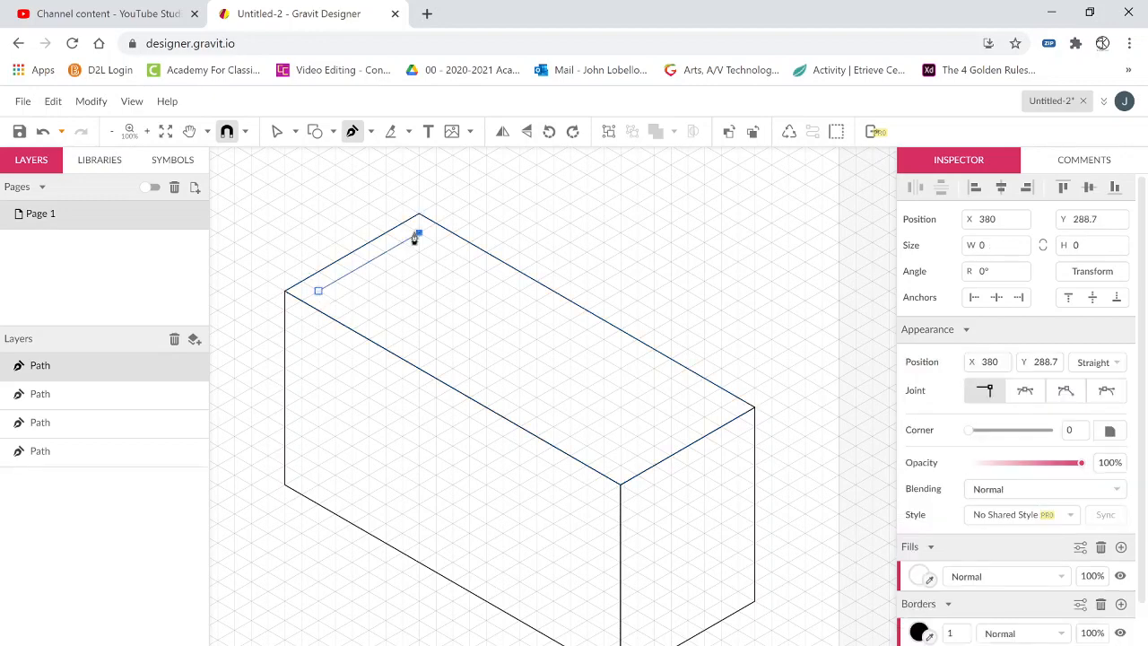
{"action": "left_click", "coordinate": [418, 234]}
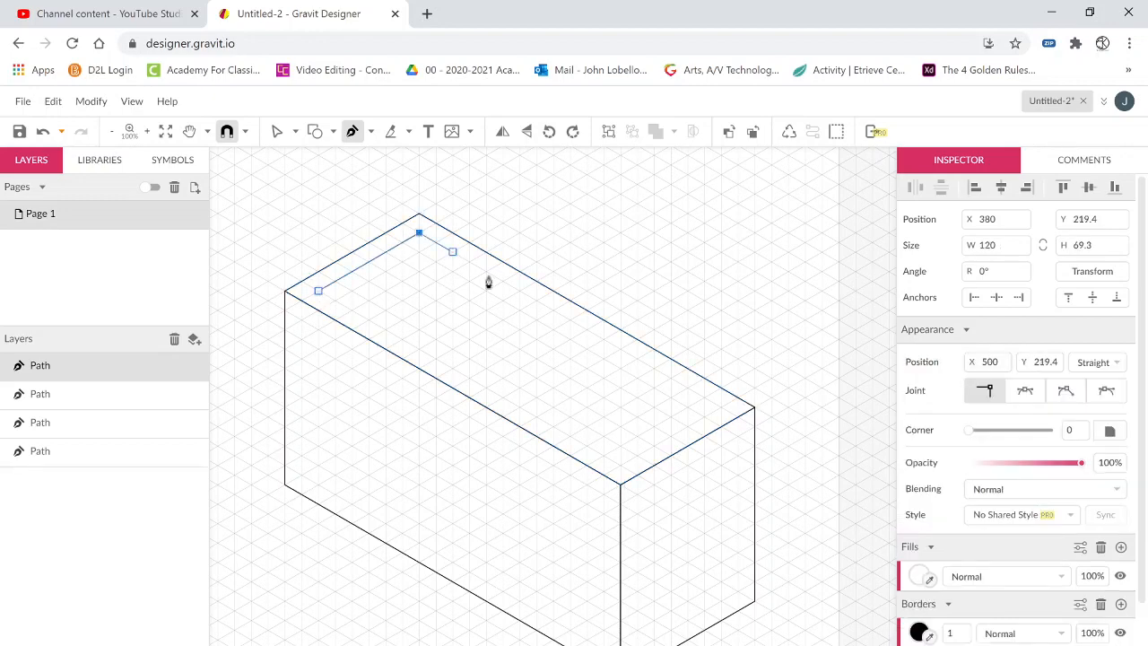
{"action": "left_click", "coordinate": [721, 407]}
{"action": "left_click", "coordinate": [621, 465]}
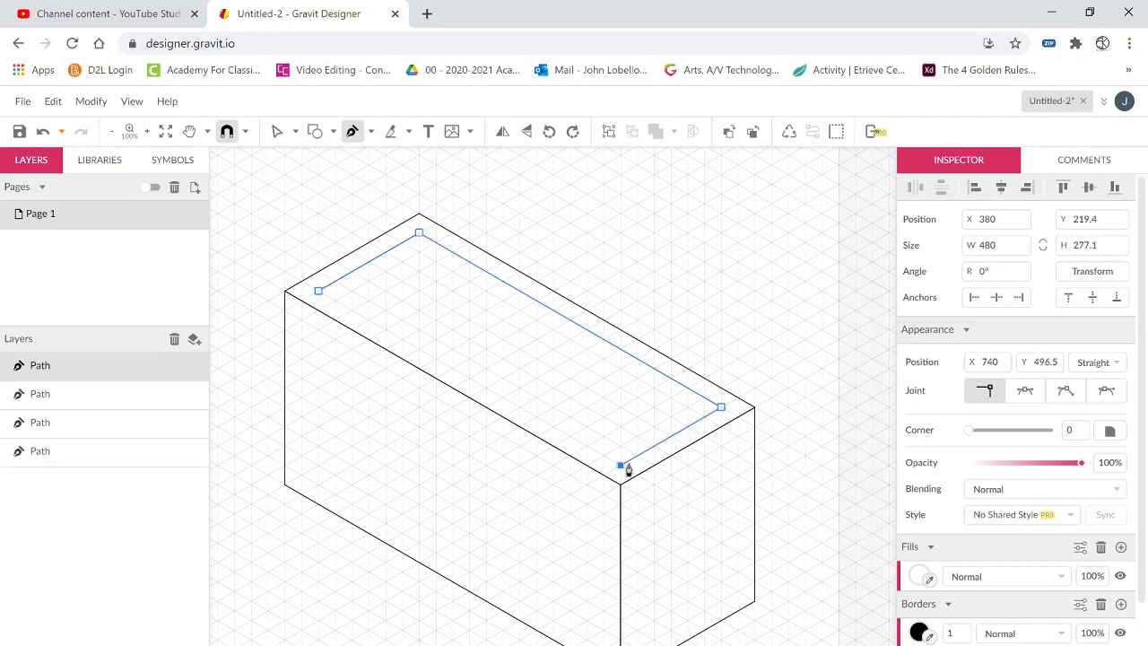
{"action": "left_click", "coordinate": [318, 292]}
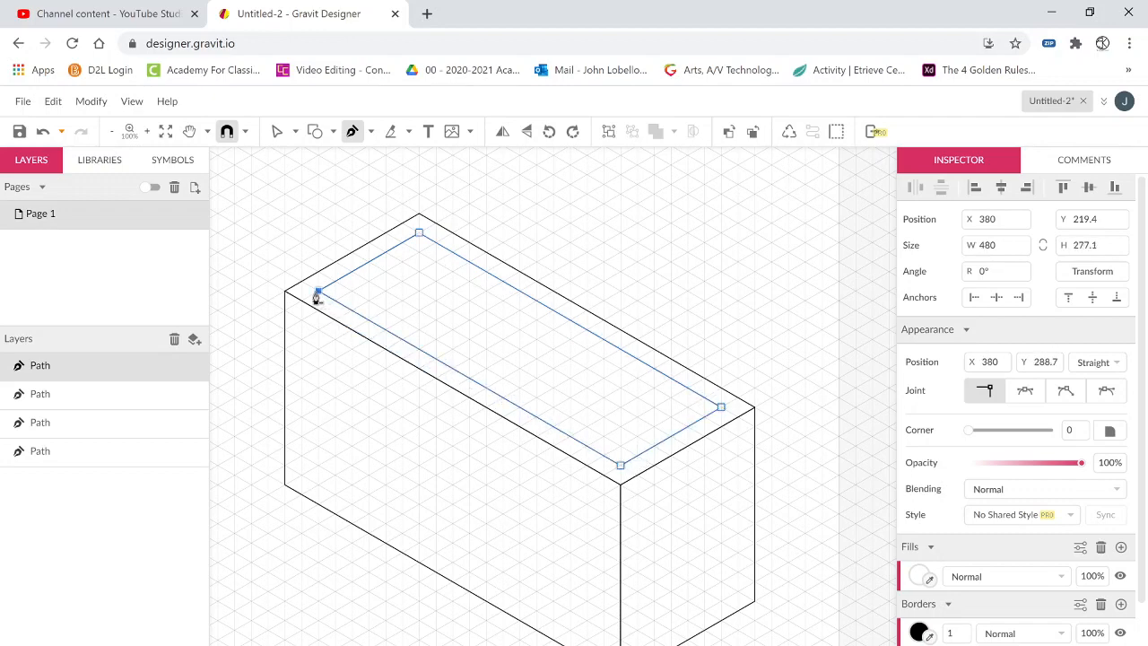
Draw the recess's short inner end wall with the Pen tool as a narrow band about 120 px wide and 81 px high
{"action": "left_click", "coordinate": [419, 252]}
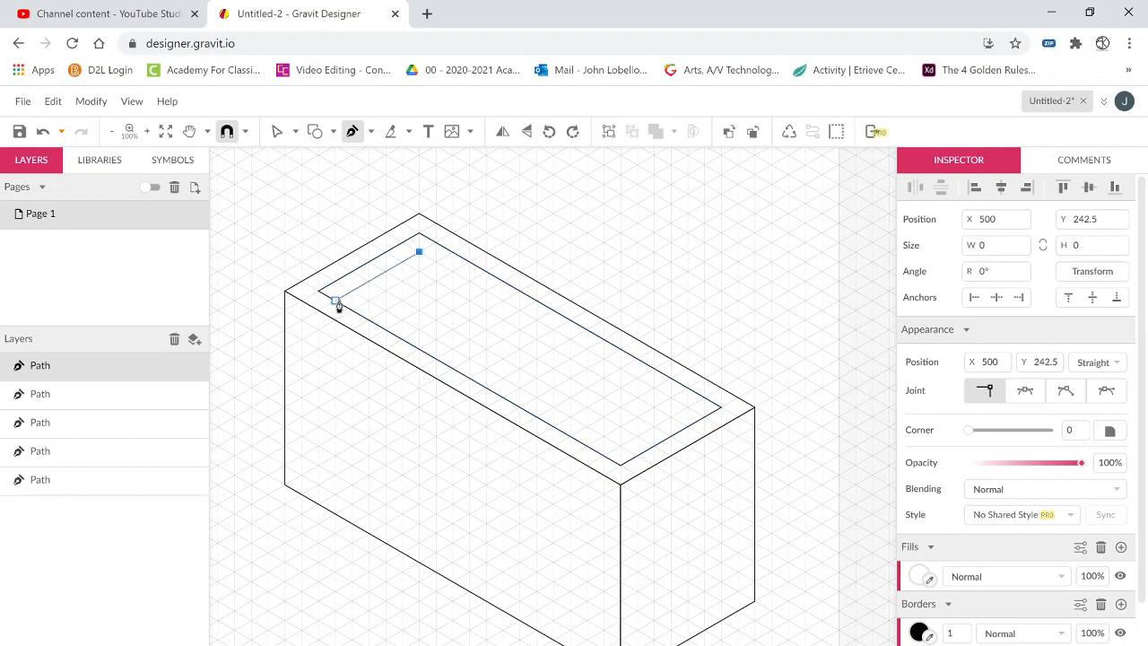
{"action": "left_click", "coordinate": [336, 301]}
{"action": "left_click", "coordinate": [318, 290]}
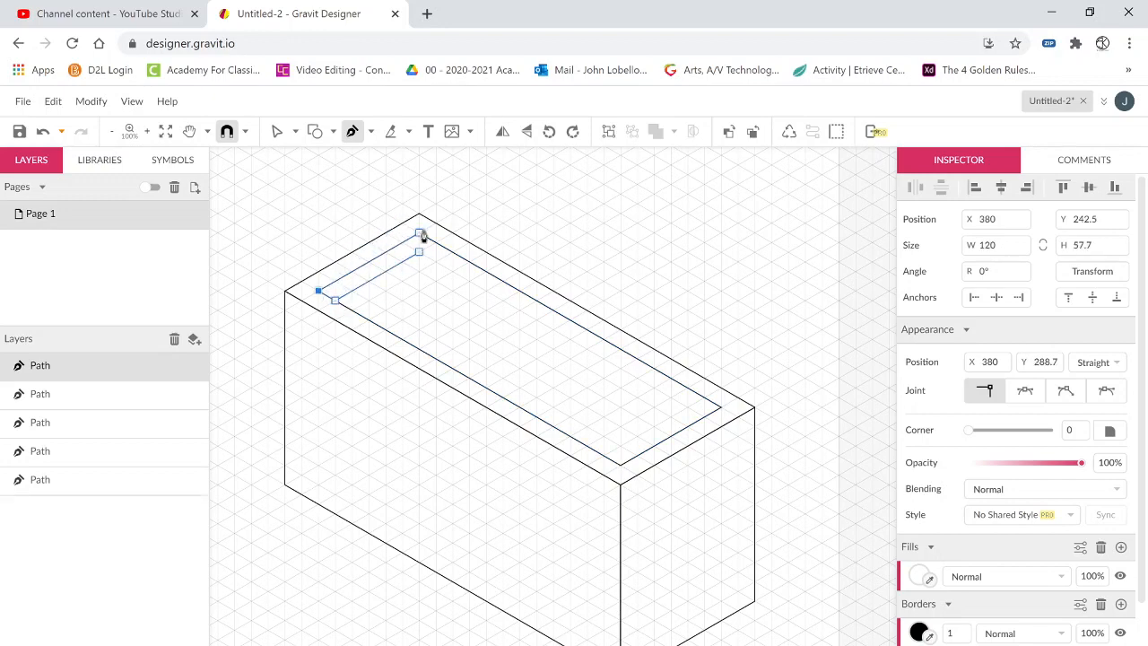
{"action": "left_click", "coordinate": [419, 233]}
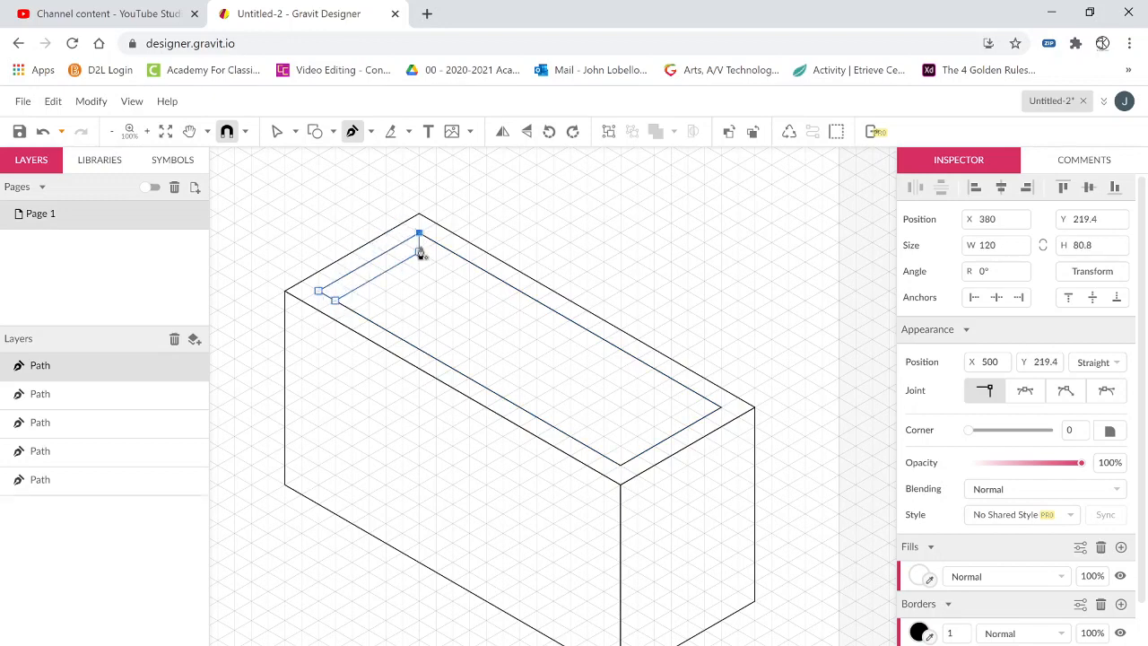
Draw the recess's long inner back wall as a closed Pen path about 360 px wide and 219 px high
{"action": "left_click", "coordinate": [720, 408]}
{"action": "left_click", "coordinate": [704, 416]}
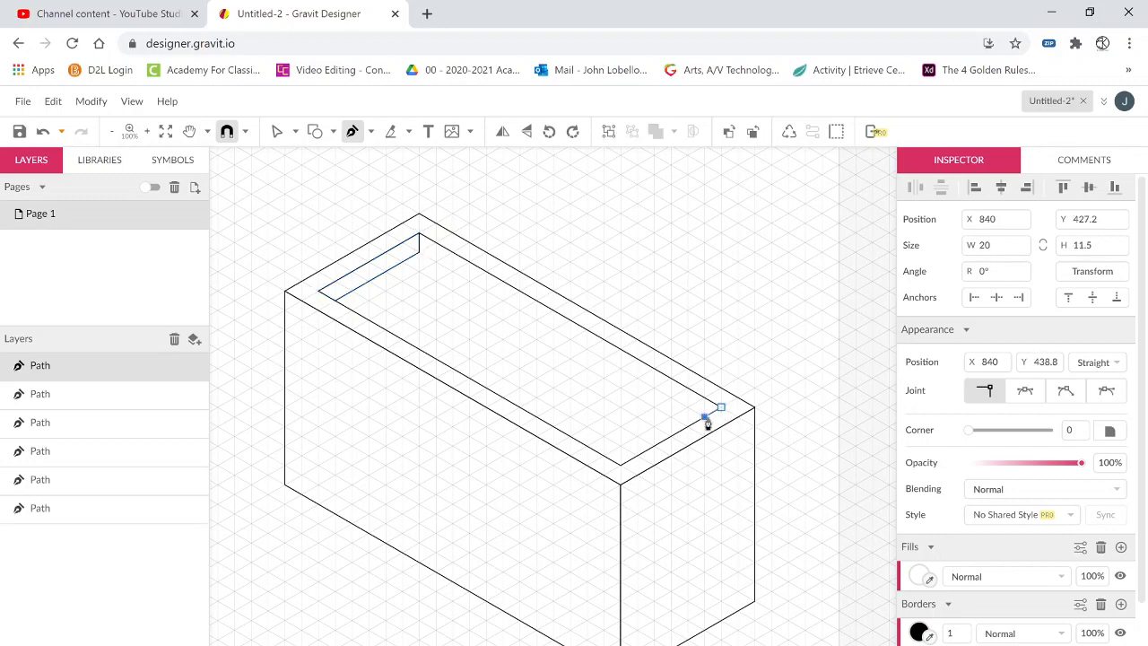
{"action": "left_click", "coordinate": [419, 251]}
{"action": "left_click", "coordinate": [419, 233]}
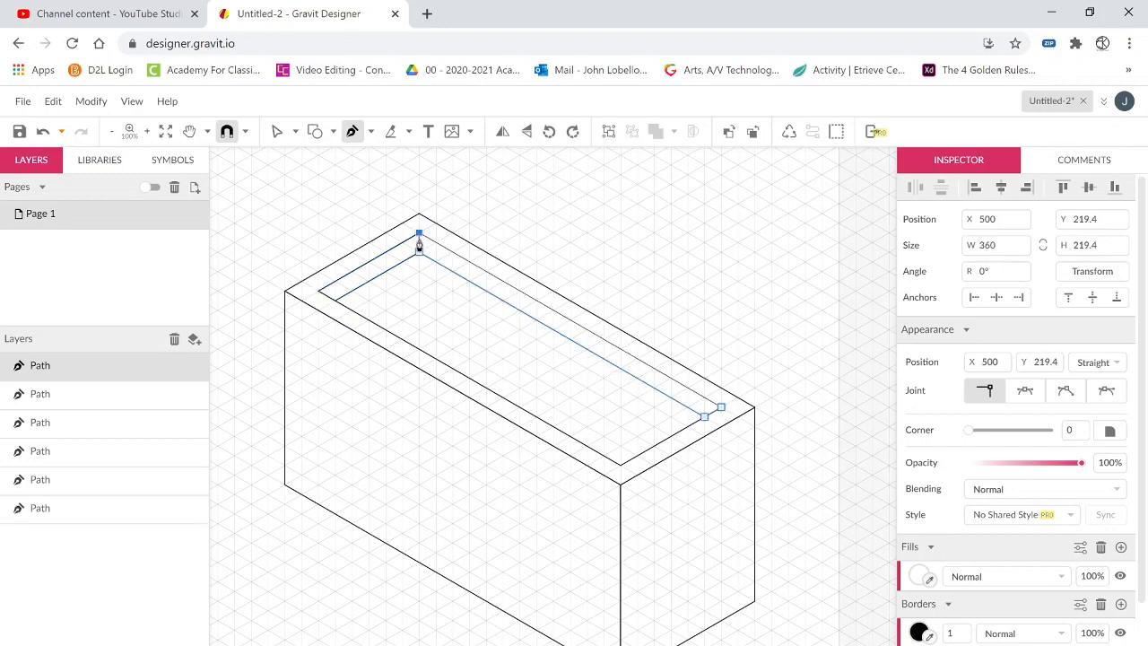
{"action": "left_click", "coordinate": [720, 407]}
{"action": "left_click", "coordinate": [720, 409]}
{"action": "key", "text": "Escape"}
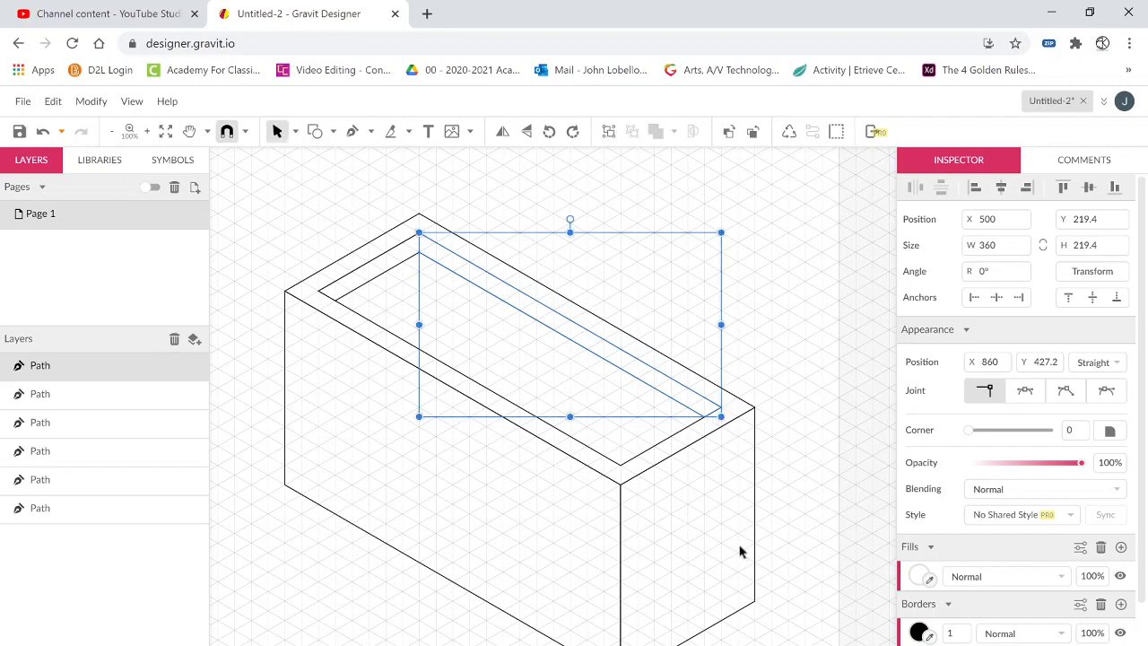
Fill the box's long front face with the orange-brown colour #D09A48
{"action": "left_click", "coordinate": [592, 557]}
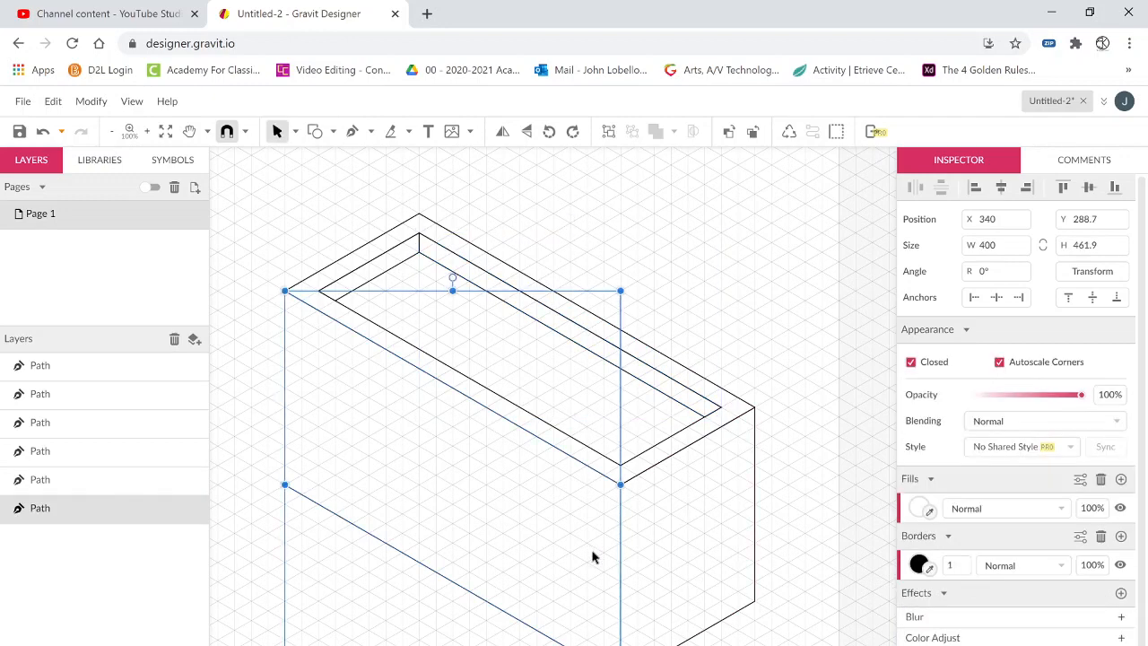
{"action": "left_click", "coordinate": [918, 509]}
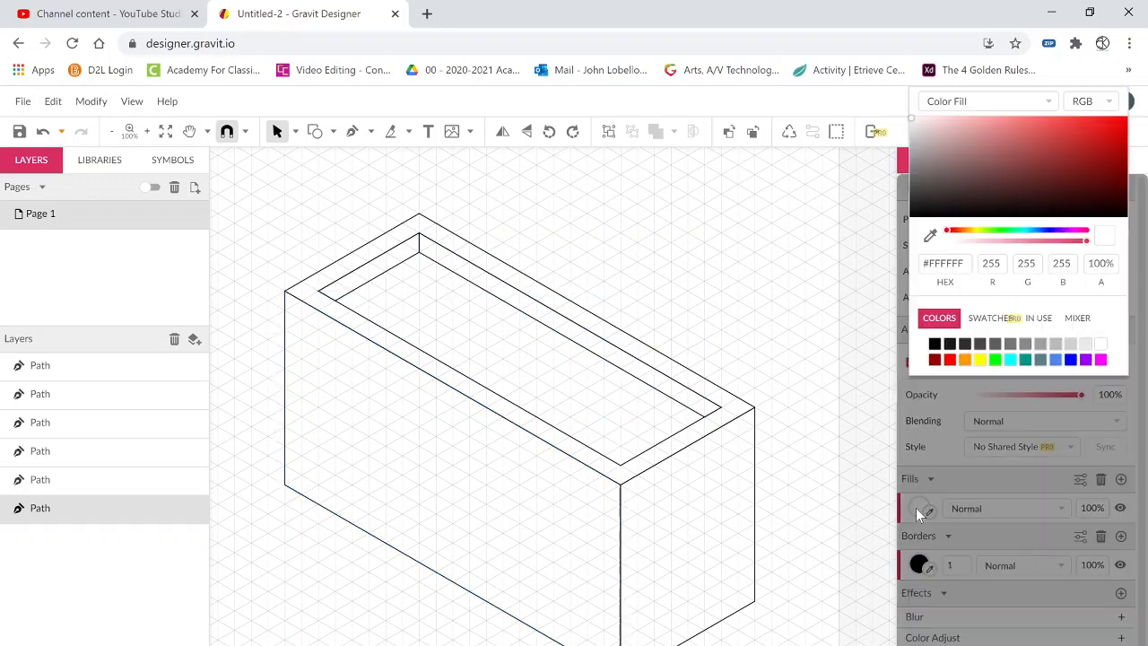
{"action": "left_click", "coordinate": [964, 358]}
{"action": "left_click_drag", "start_coordinate": [980, 178], "coordinate": [1052, 135]}
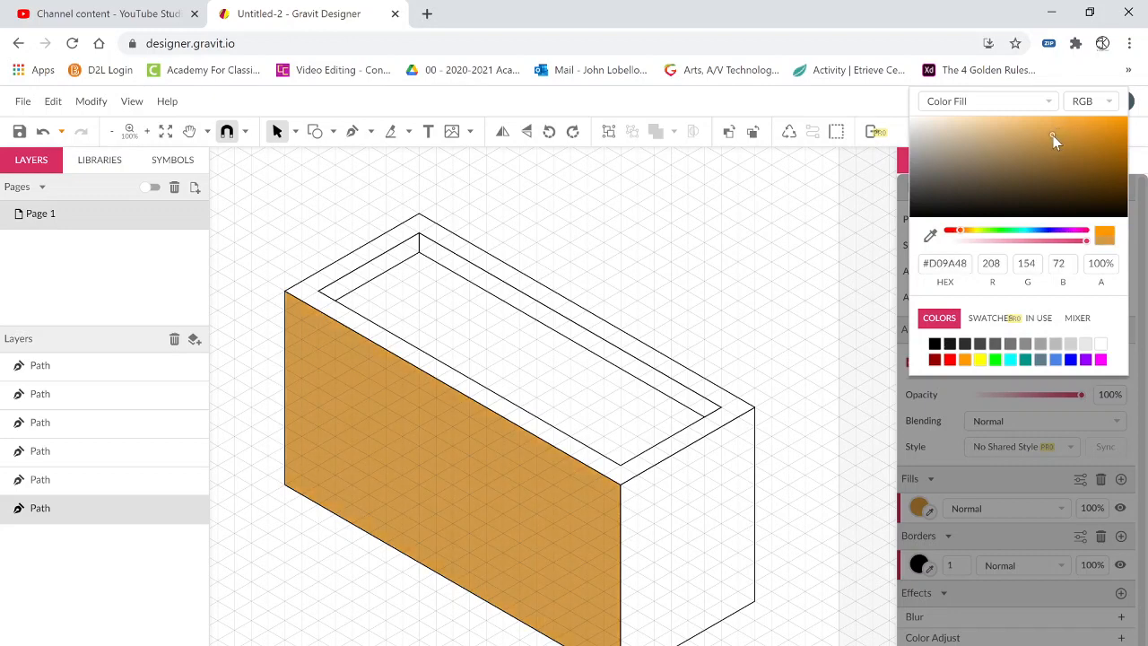
Sample the front face's colour for the box's short end face and darken that fill to #574121
{"action": "left_click", "coordinate": [707, 566]}
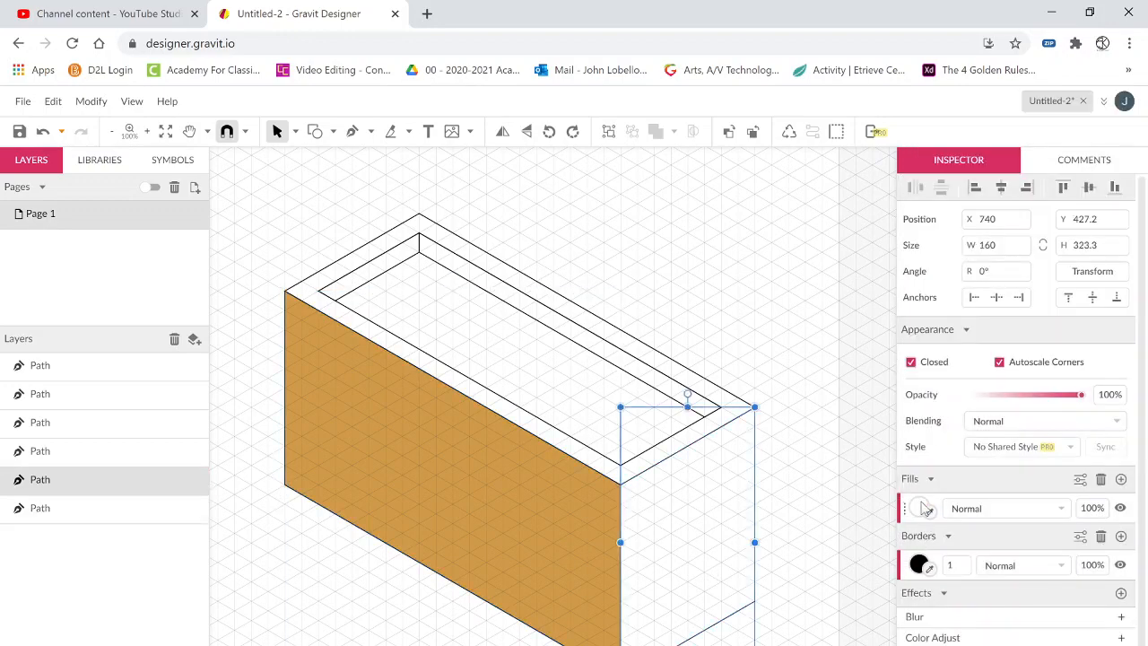
{"action": "left_click_drag", "start_coordinate": [928, 511], "coordinate": [518, 565]}
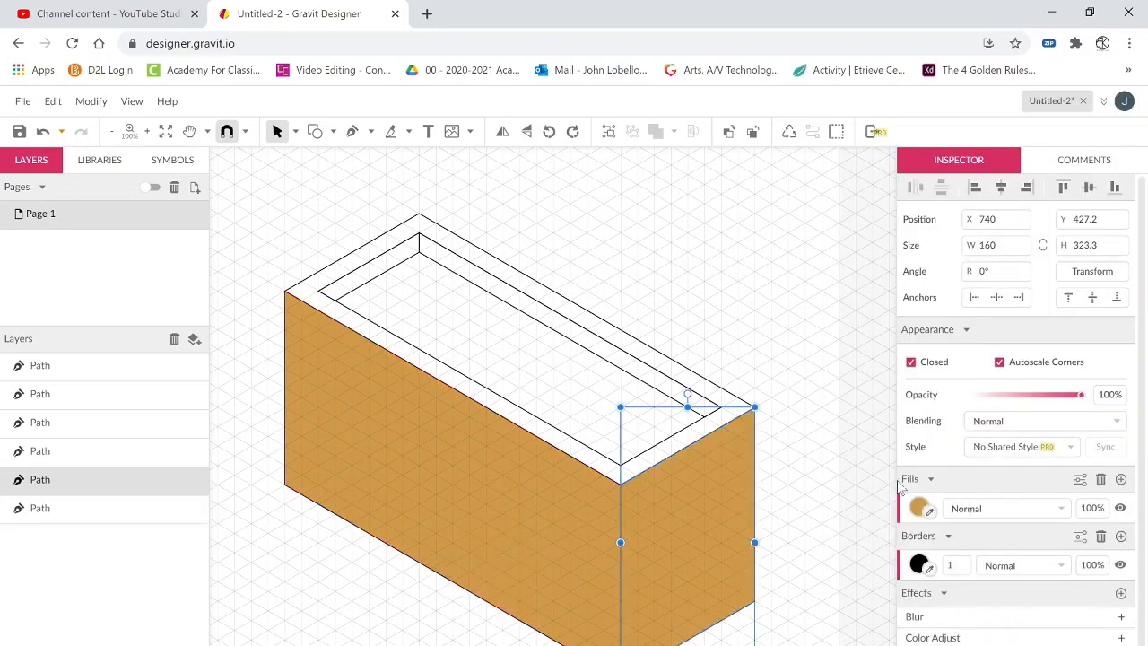
{"action": "left_click", "coordinate": [919, 507]}
{"action": "left_click", "coordinate": [1059, 267]}
{"action": "mouse_move", "coordinate": [1059, 267]}
{"action": "left_mouse_down"}
{"action": "mouse_move", "coordinate": [1042, 286]}
{"action": "mouse_move", "coordinate": [1046, 302]}
{"action": "left_mouse_up"}
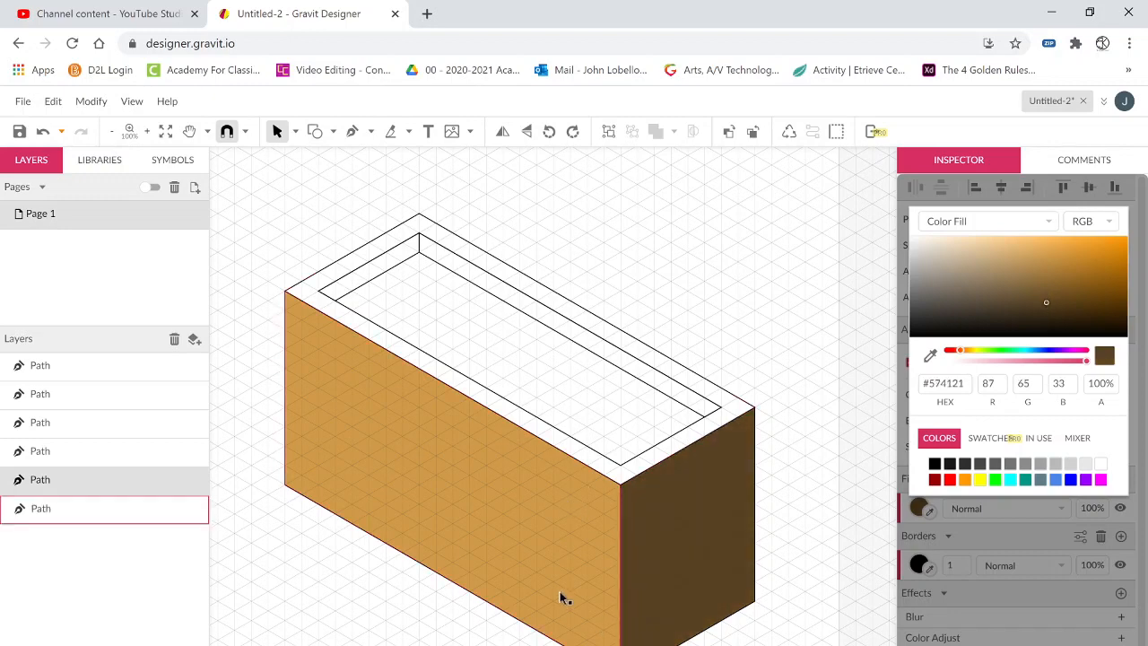
Sample the front face's colour for the box's top face and lighten that fill to #F0BC6F
{"action": "left_click", "coordinate": [328, 282]}
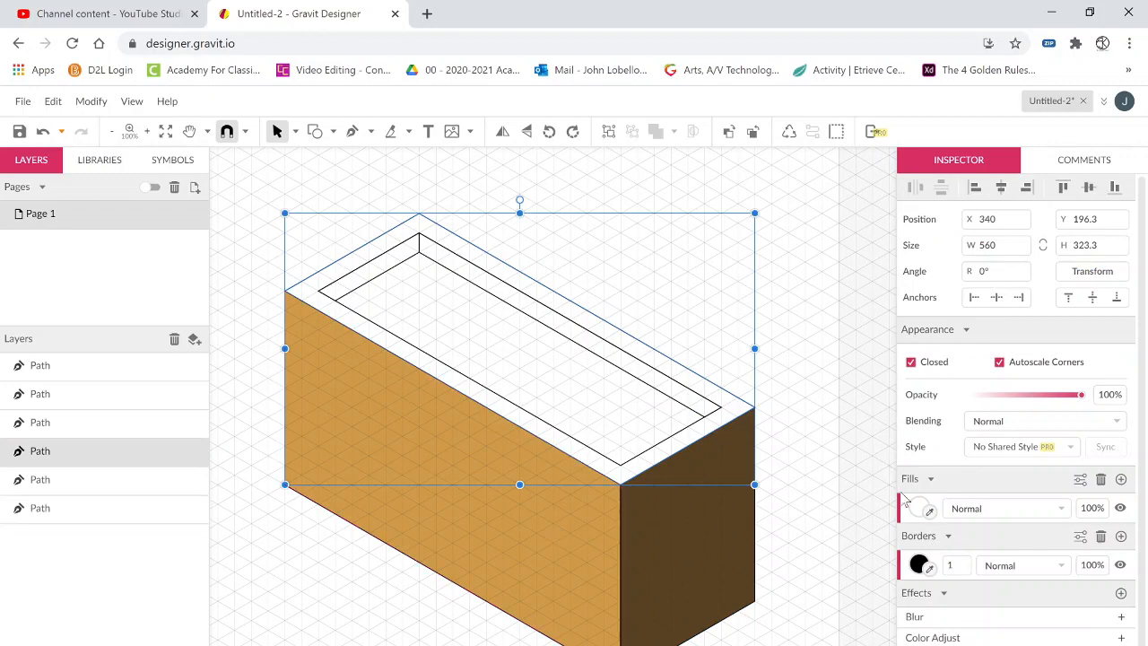
{"action": "left_click", "coordinate": [929, 511]}
{"action": "left_click", "coordinate": [554, 575]}
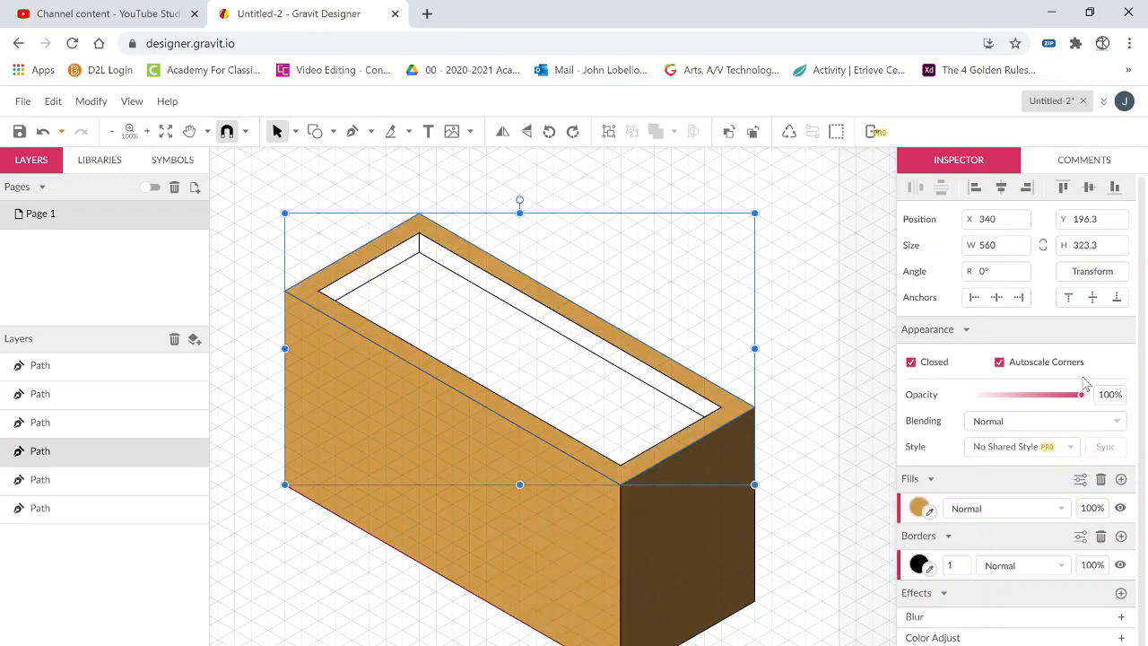
{"action": "left_click", "coordinate": [918, 506]}
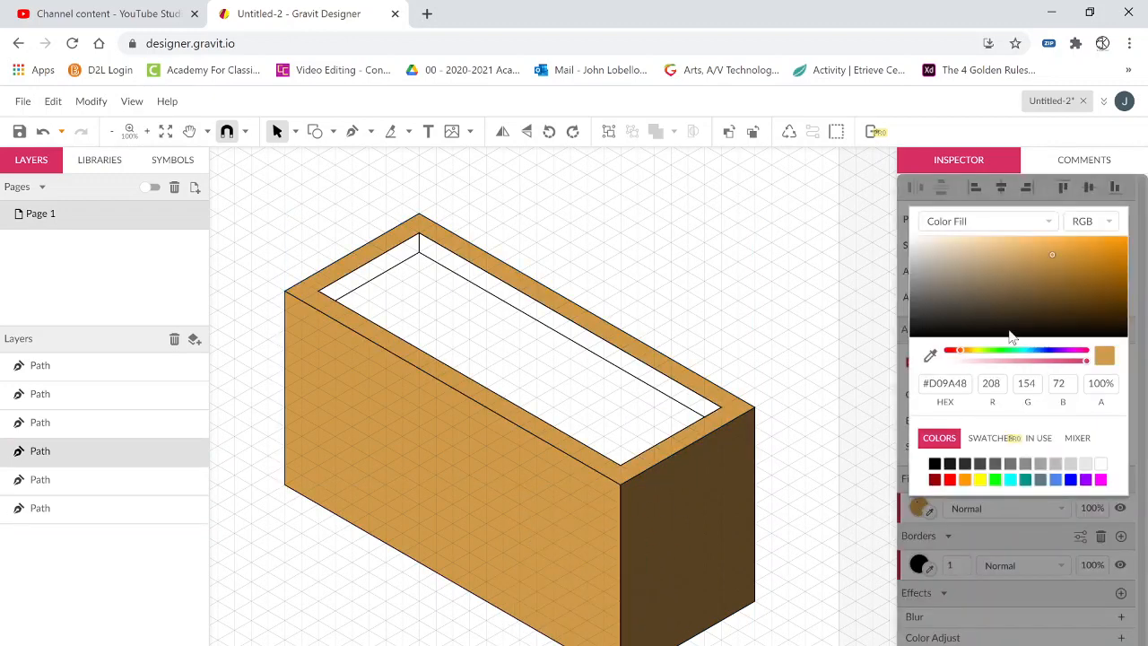
{"action": "left_click_drag", "start_coordinate": [1050, 259], "coordinate": [1026, 241]}
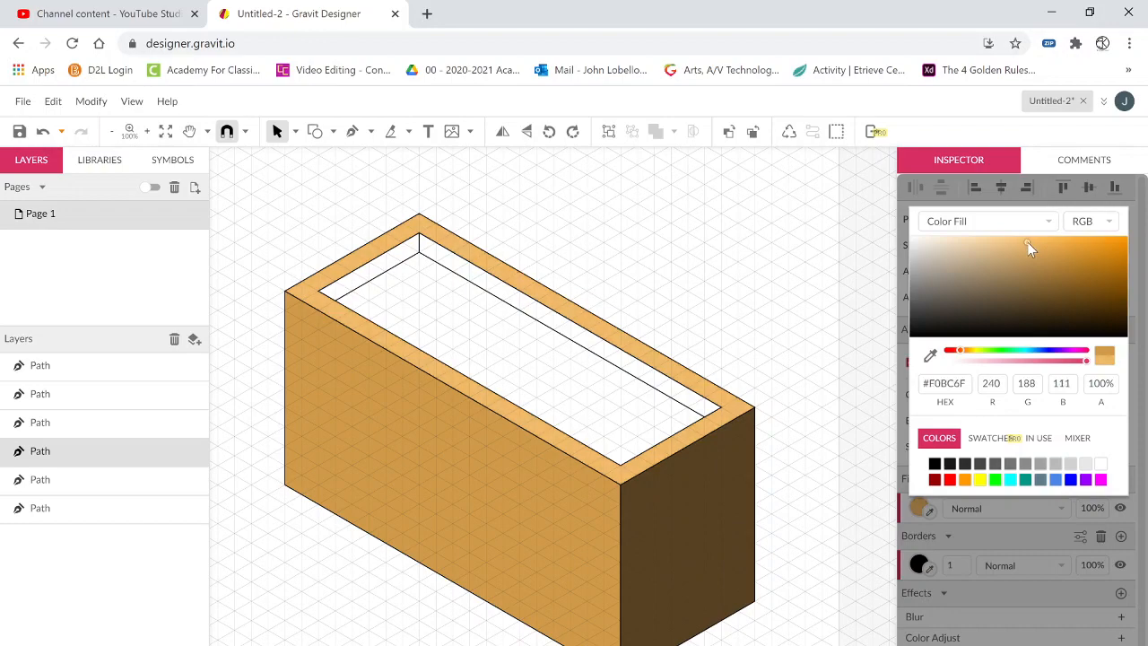
{"action": "left_click", "coordinate": [565, 408]}
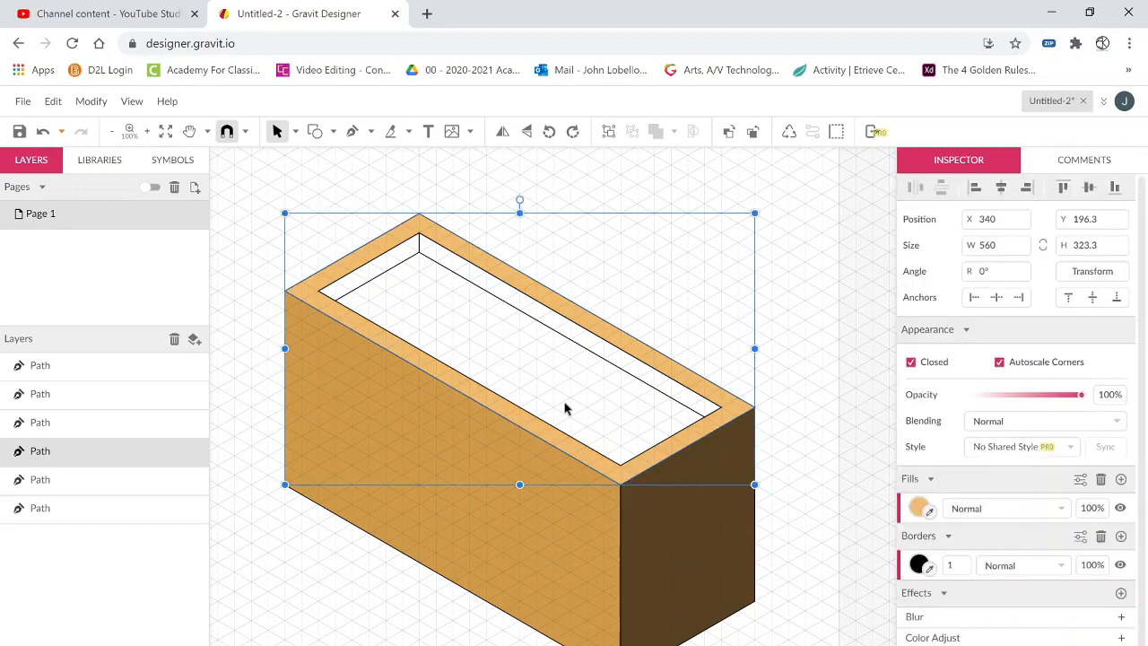
Sample the top rim's colour for the recess floor and darken that fill slightly to #DBAC67
{"action": "left_click", "coordinate": [795, 276]}
{"action": "left_click", "coordinate": [562, 376]}
{"action": "left_click", "coordinate": [638, 409]}
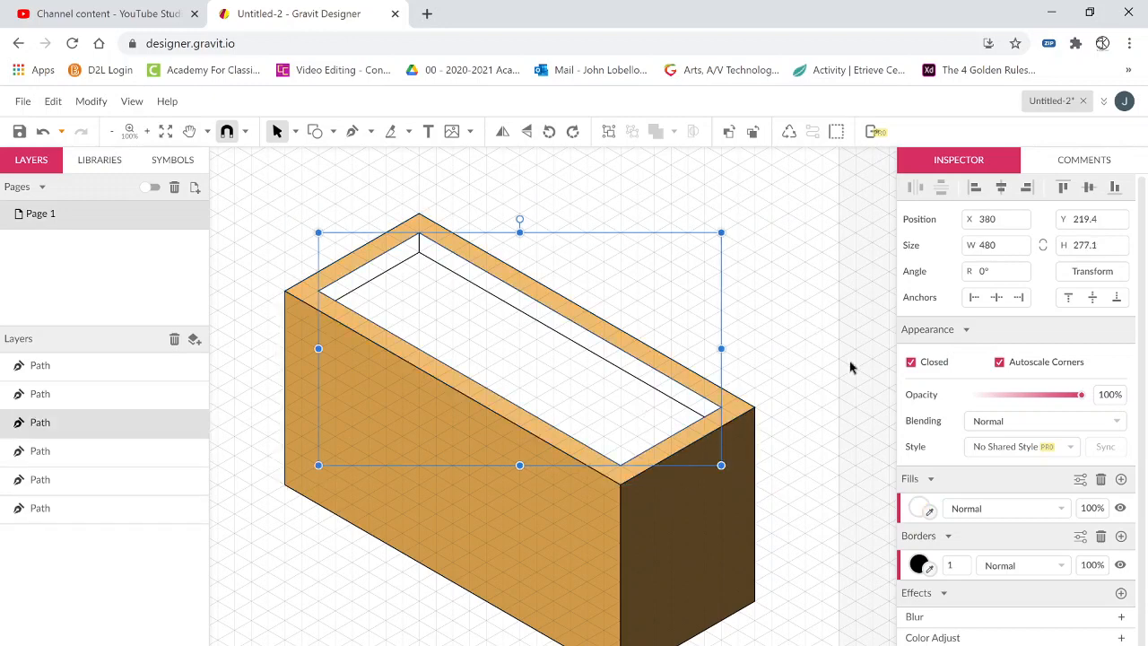
{"action": "left_click", "coordinate": [928, 509]}
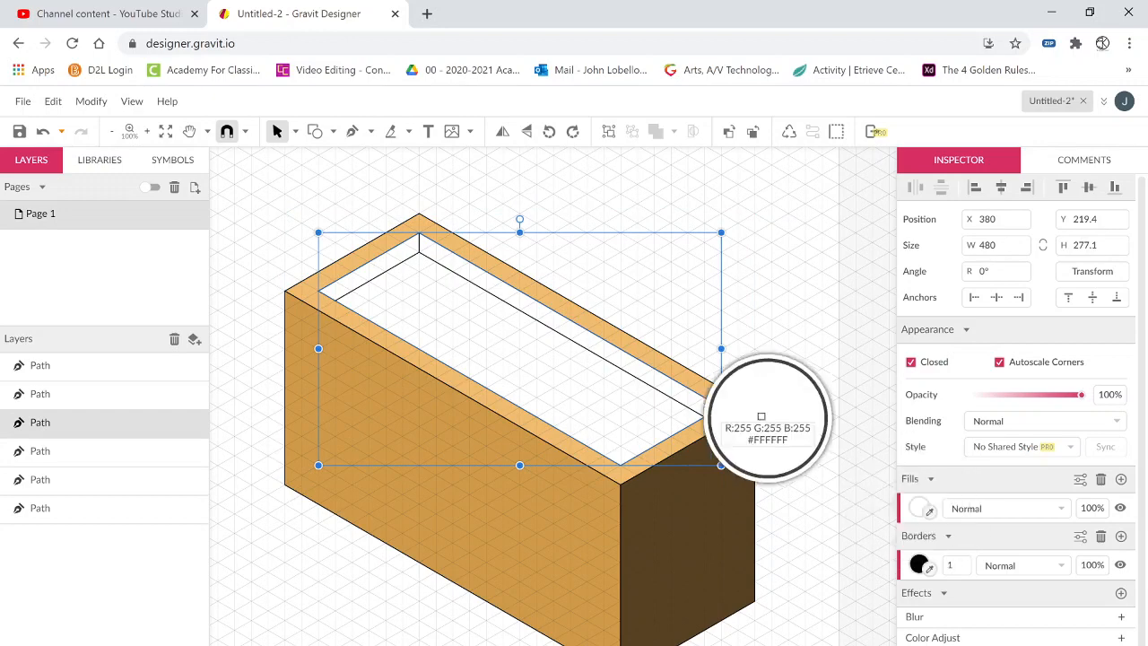
{"action": "left_click", "coordinate": [738, 405]}
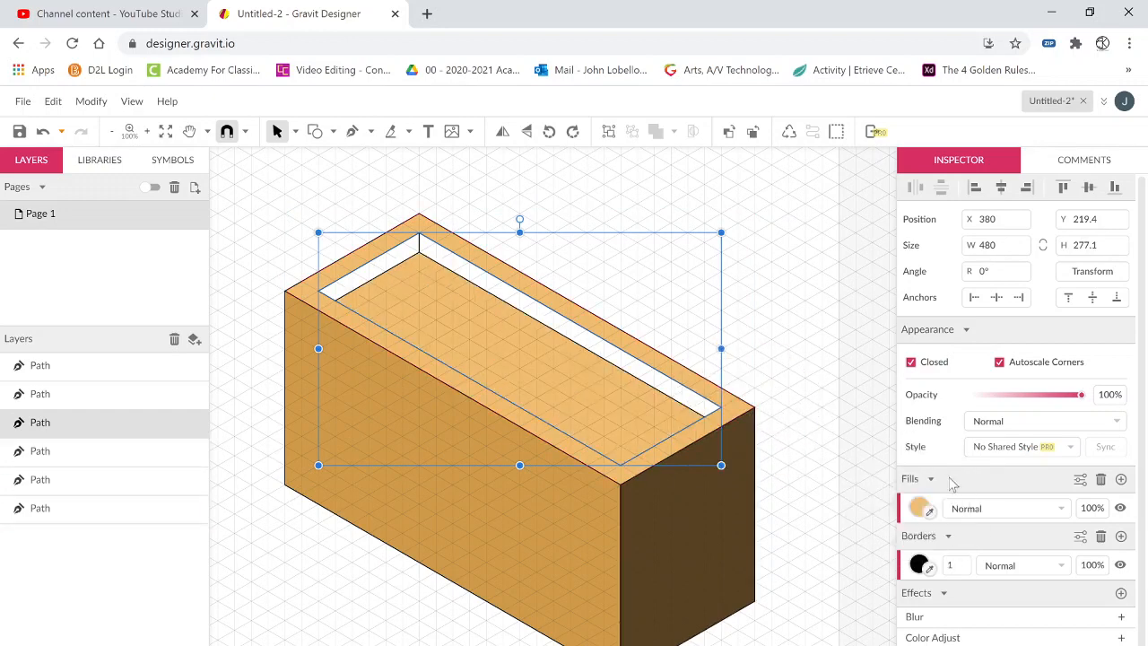
{"action": "left_click", "coordinate": [921, 509]}
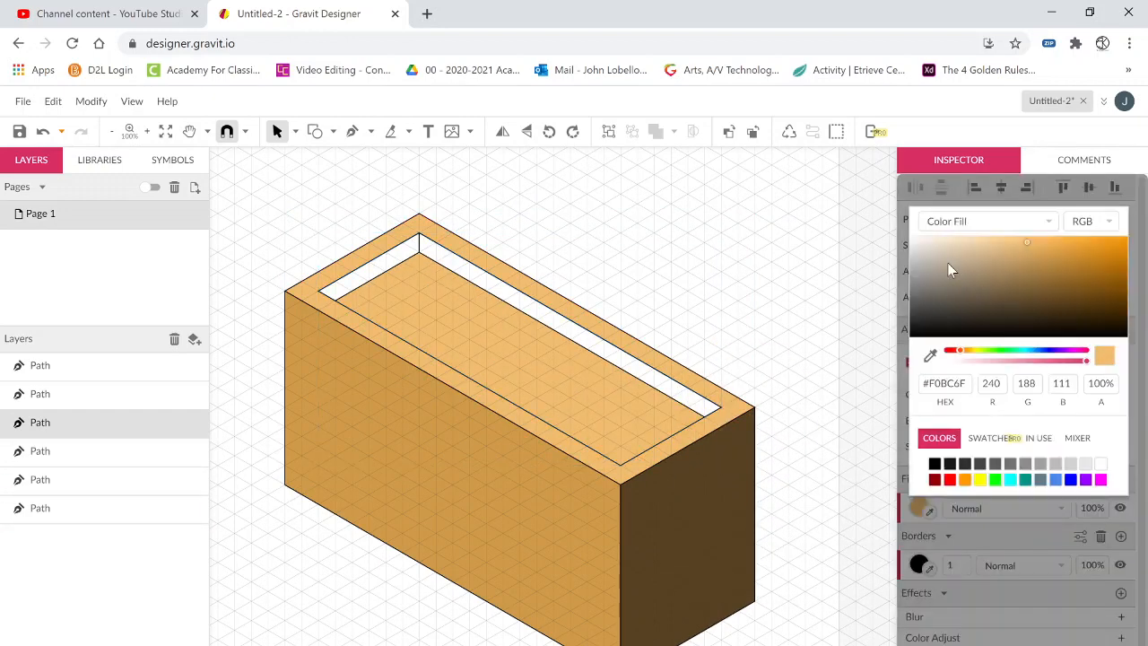
{"action": "left_click_drag", "start_coordinate": [1026, 242], "coordinate": [1024, 250]}
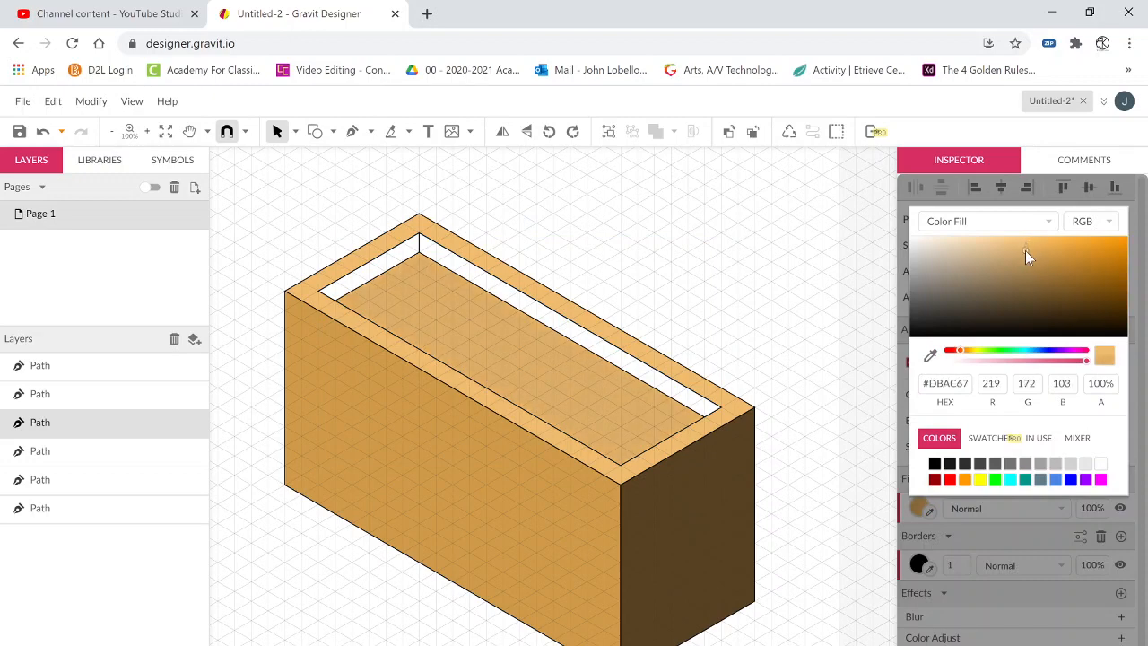
Fill the recess's long inner wall with the front face's colour #D09A48, sampled from the drawing
{"action": "left_click", "coordinate": [678, 399]}
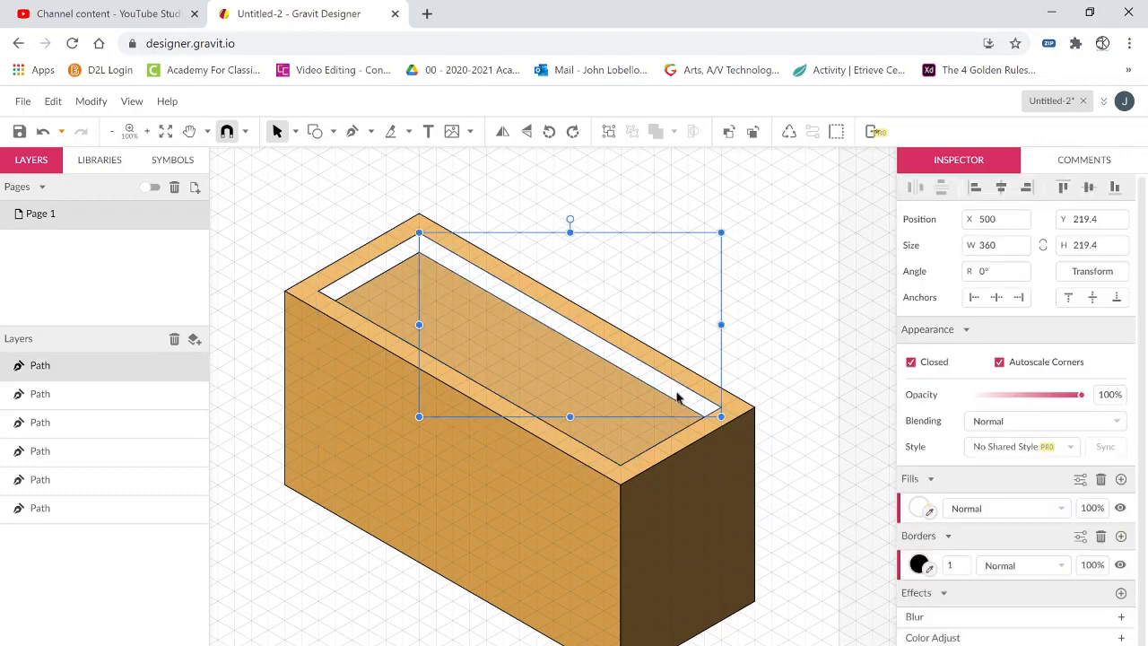
{"action": "left_click", "coordinate": [929, 512]}
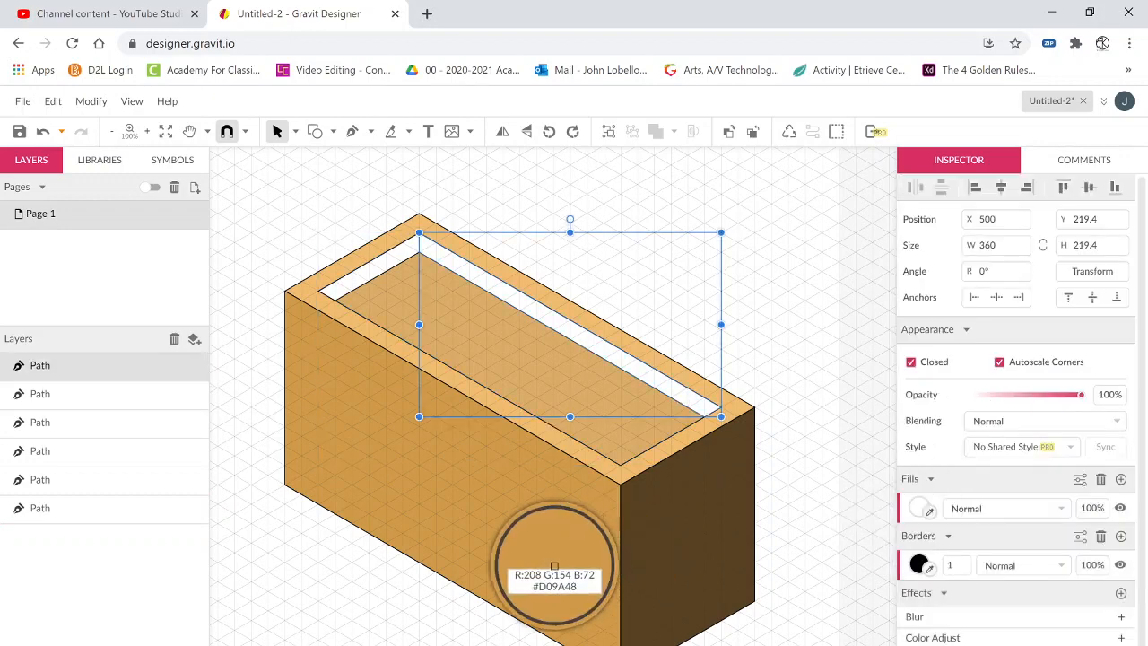
{"action": "left_click", "coordinate": [552, 549]}
Fill the recess's short inner end wall with the dark brown sampled from the box's short end face
{"action": "left_click", "coordinate": [357, 286]}
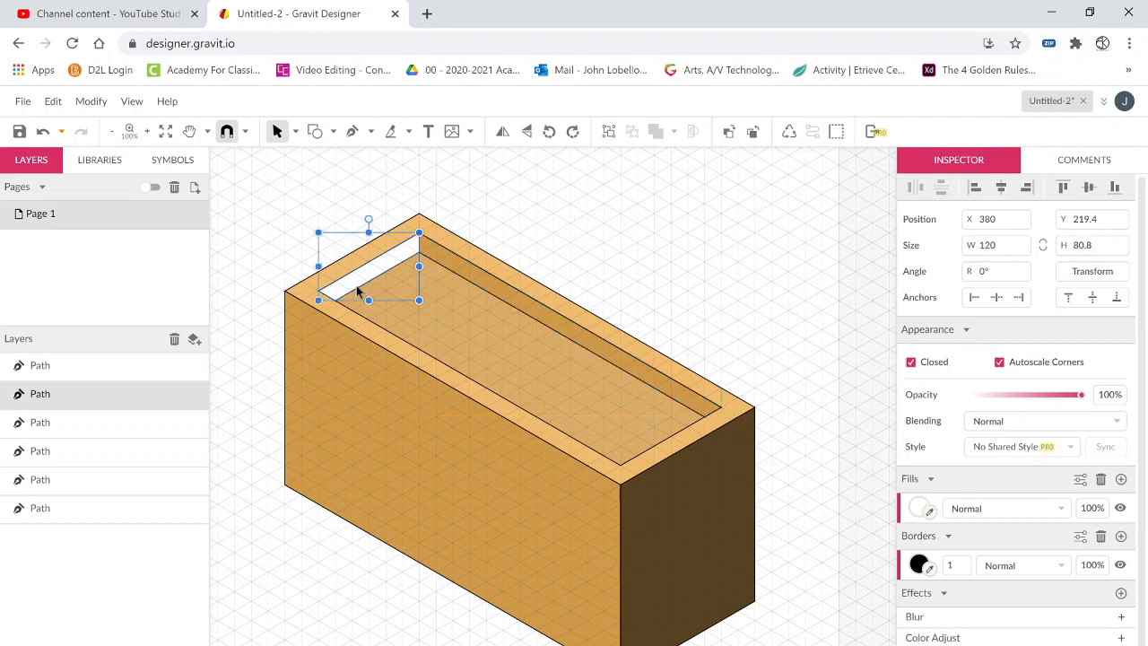
{"action": "left_click", "coordinate": [929, 511]}
{"action": "left_click", "coordinate": [697, 556]}
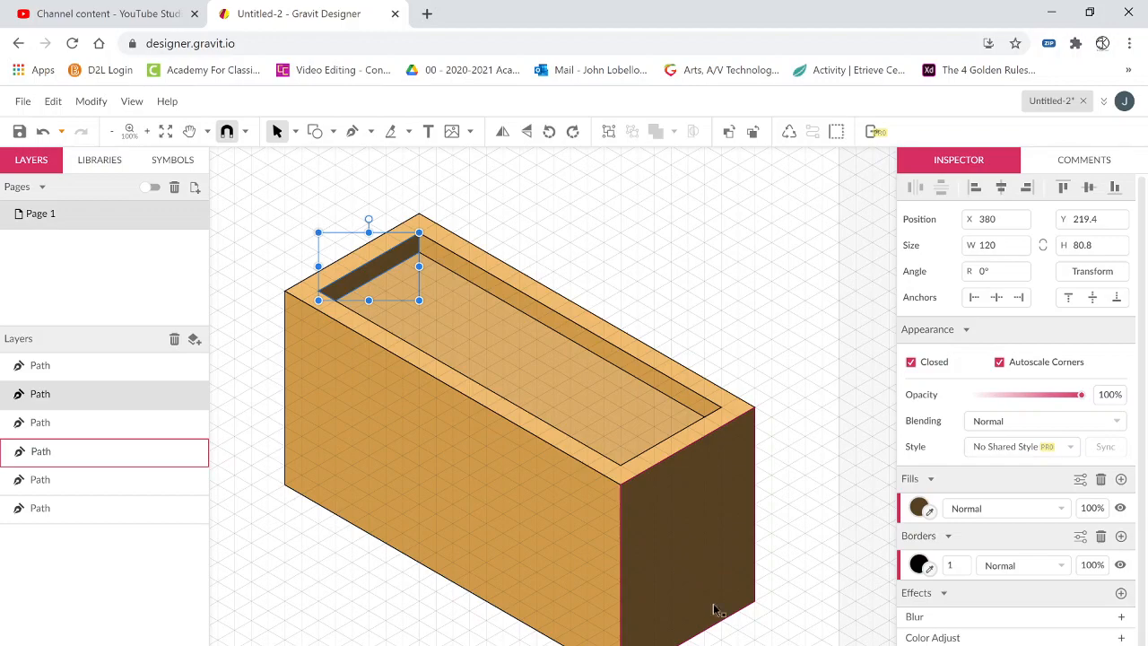
Set the border width of all the box's paths to 0 and turn off the isometric grid
{"action": "left_click_drag", "start_coordinate": [772, 642], "coordinate": [273, 199]}
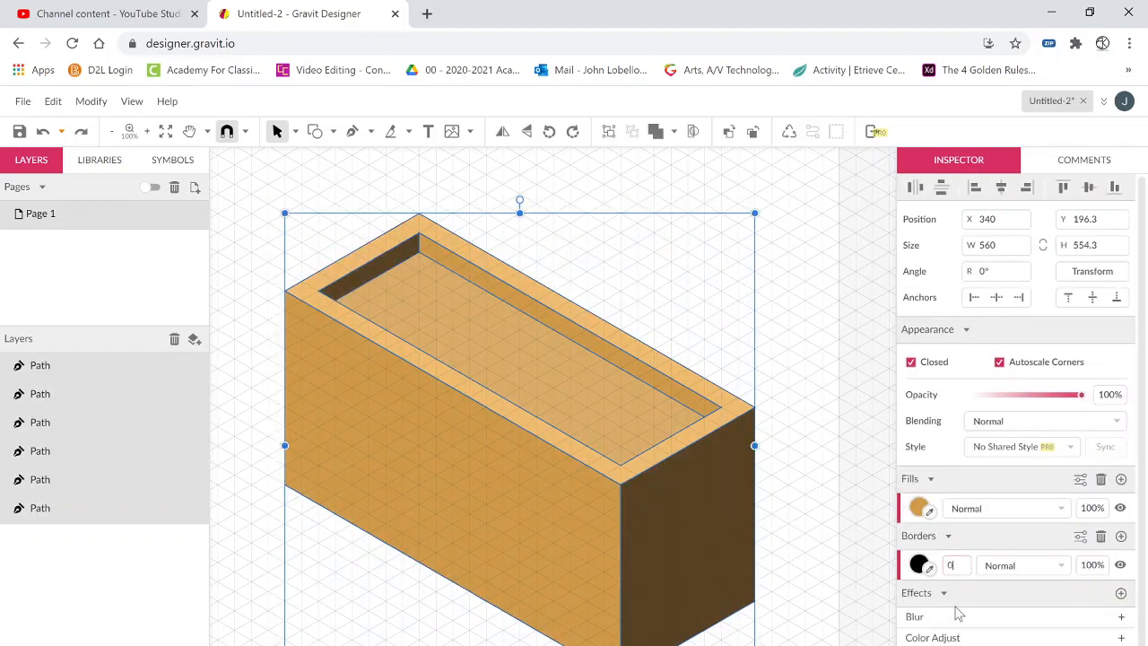
{"action": "left_click", "coordinate": [798, 626]}
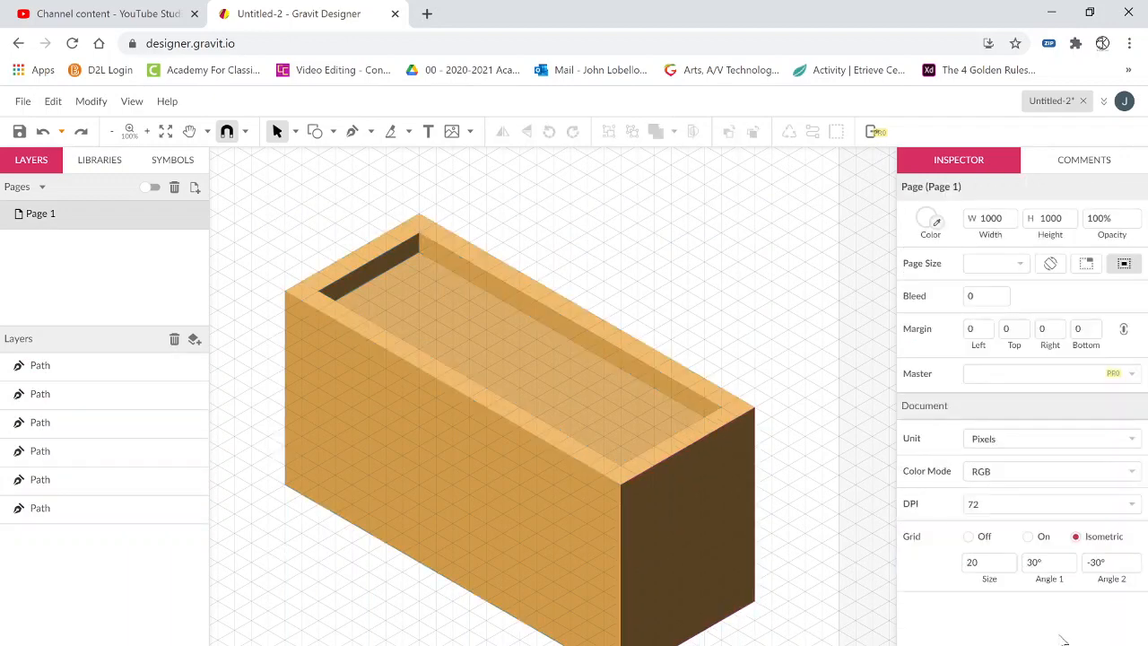
{"action": "left_click", "coordinate": [970, 537]}
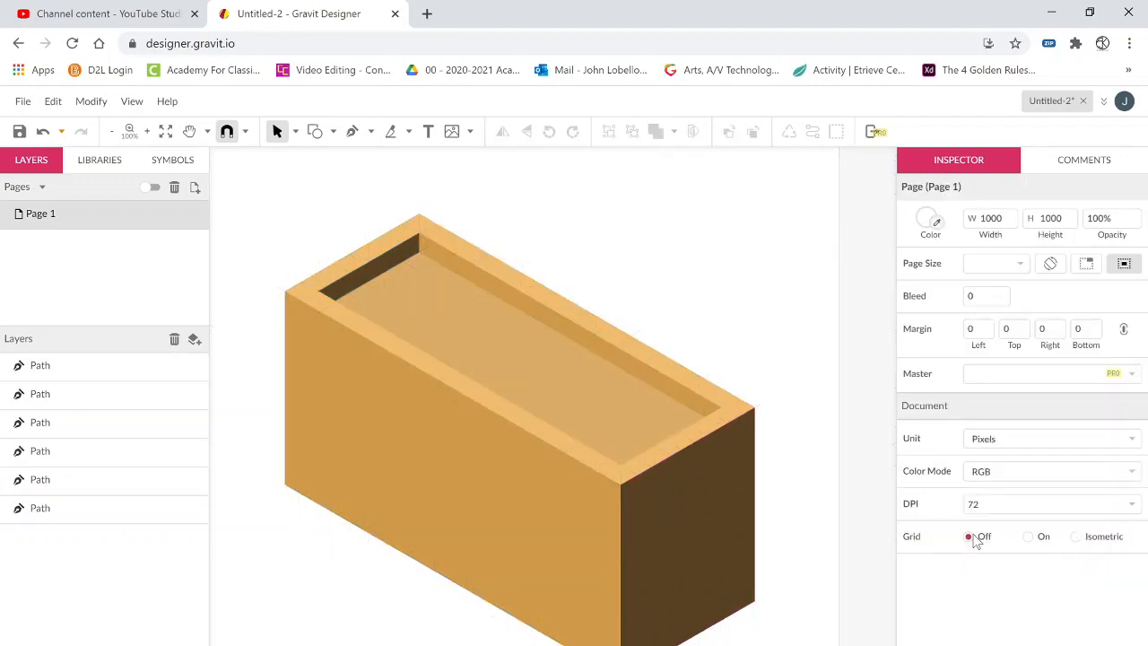
Turn the isometric grid back on for the page
{"action": "left_click", "coordinate": [1075, 537]}
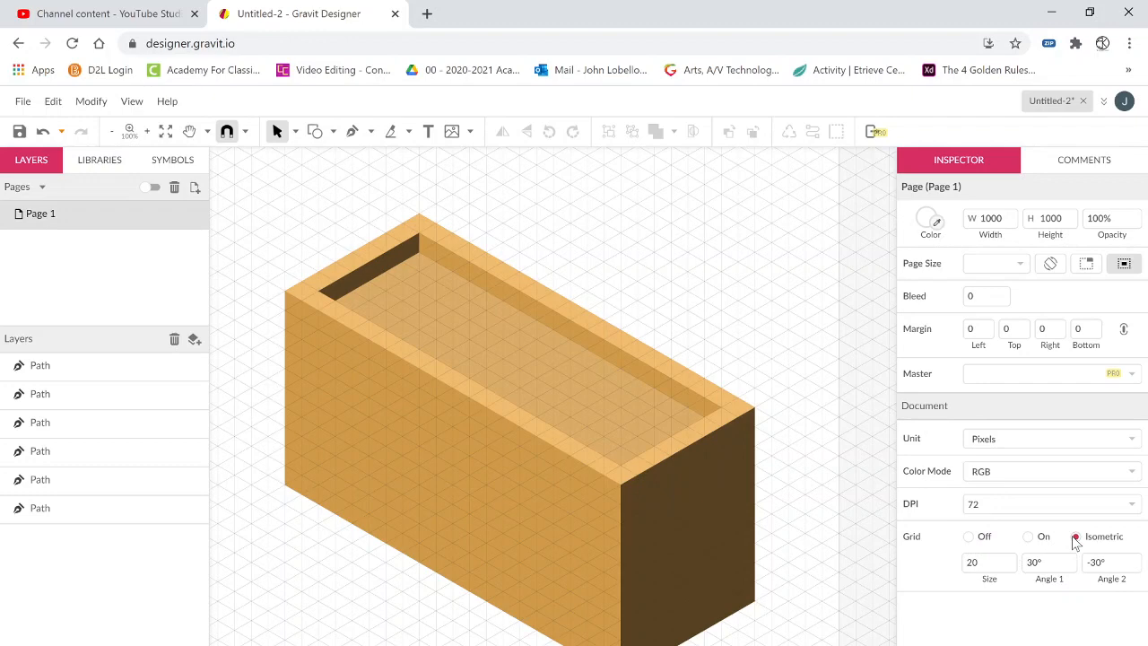
{"action": "left_click", "coordinate": [986, 538]}
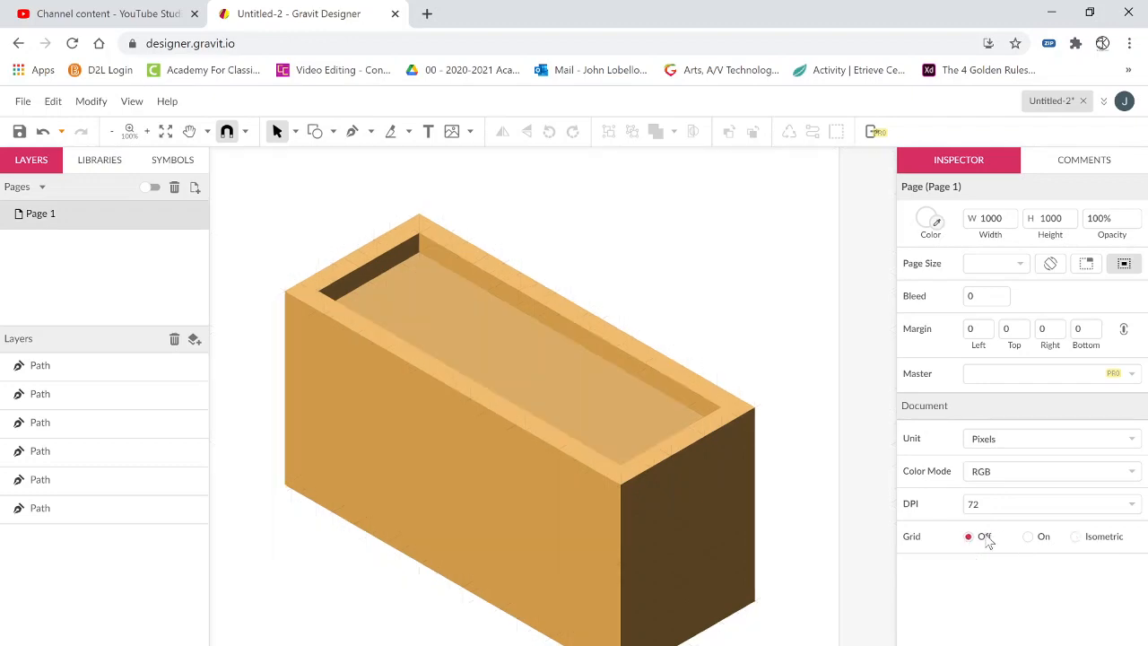
{"action": "left_click", "coordinate": [1082, 537]}
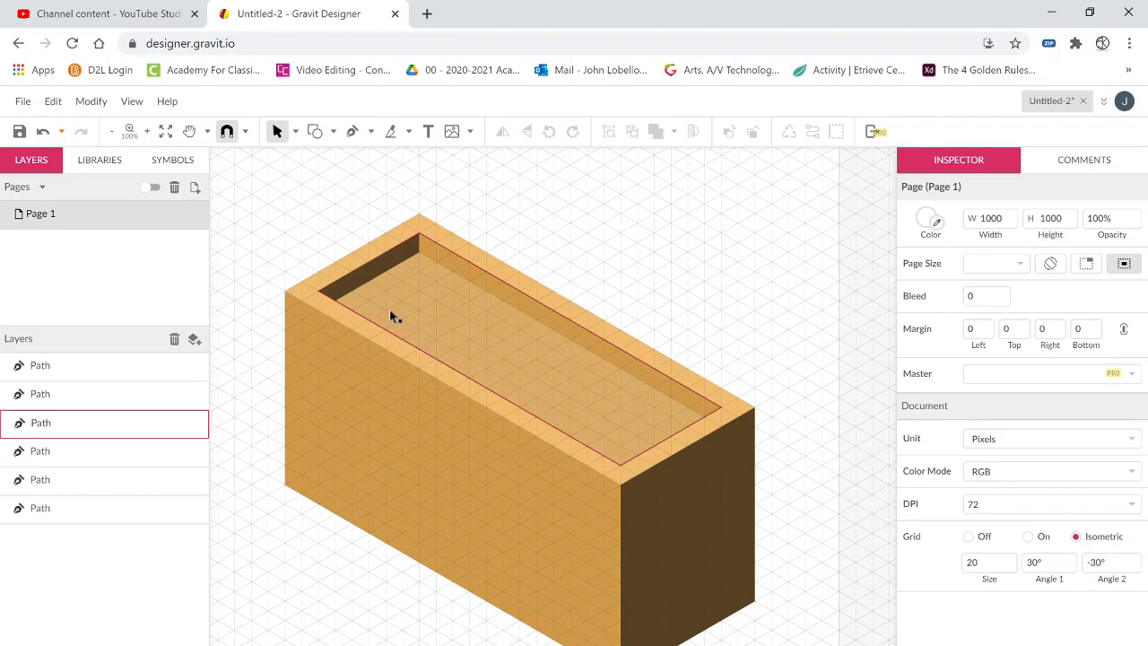
Draw a closed 80 × 46.2 px diamond with the Pen tool along the grid lines, near the far-left end of the recess floor
{"action": "key", "text": "p"}
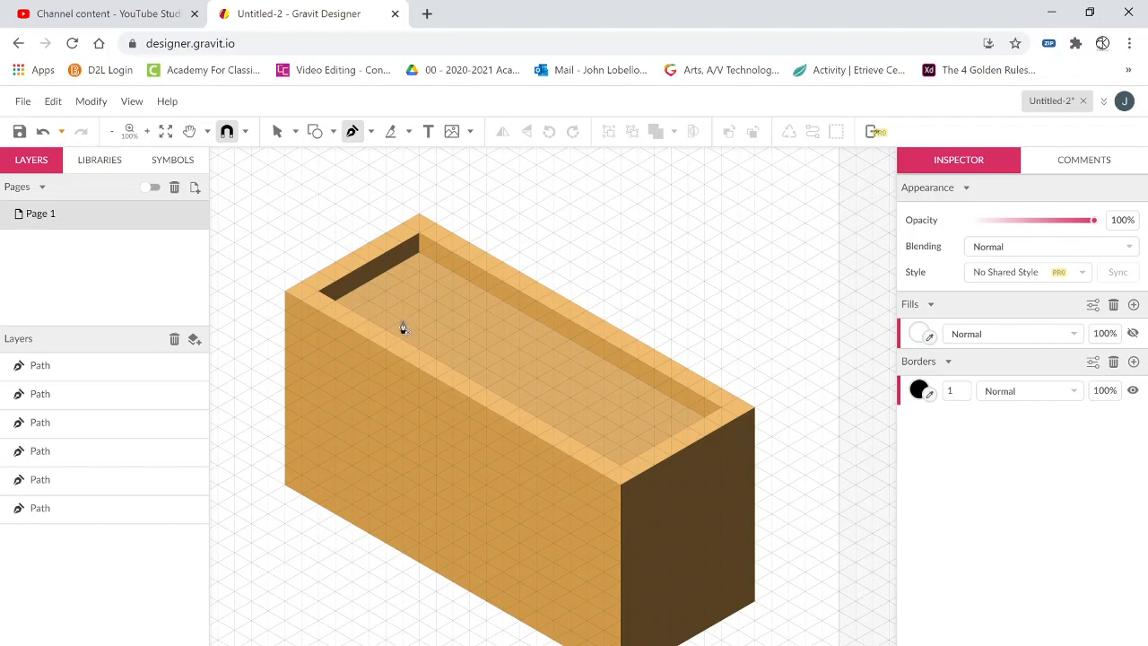
{"action": "left_click", "coordinate": [403, 319]}
{"action": "left_click", "coordinate": [436, 301]}
{"action": "left_click", "coordinate": [469, 319]}
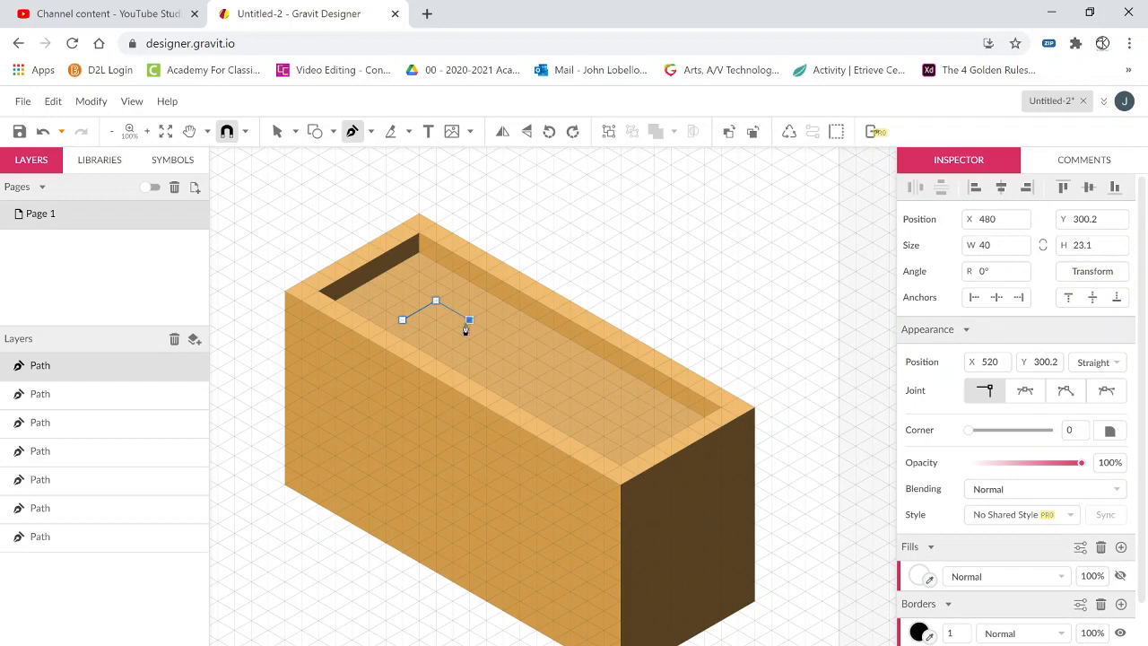
{"action": "left_click", "coordinate": [436, 338]}
{"action": "left_click", "coordinate": [403, 320]}
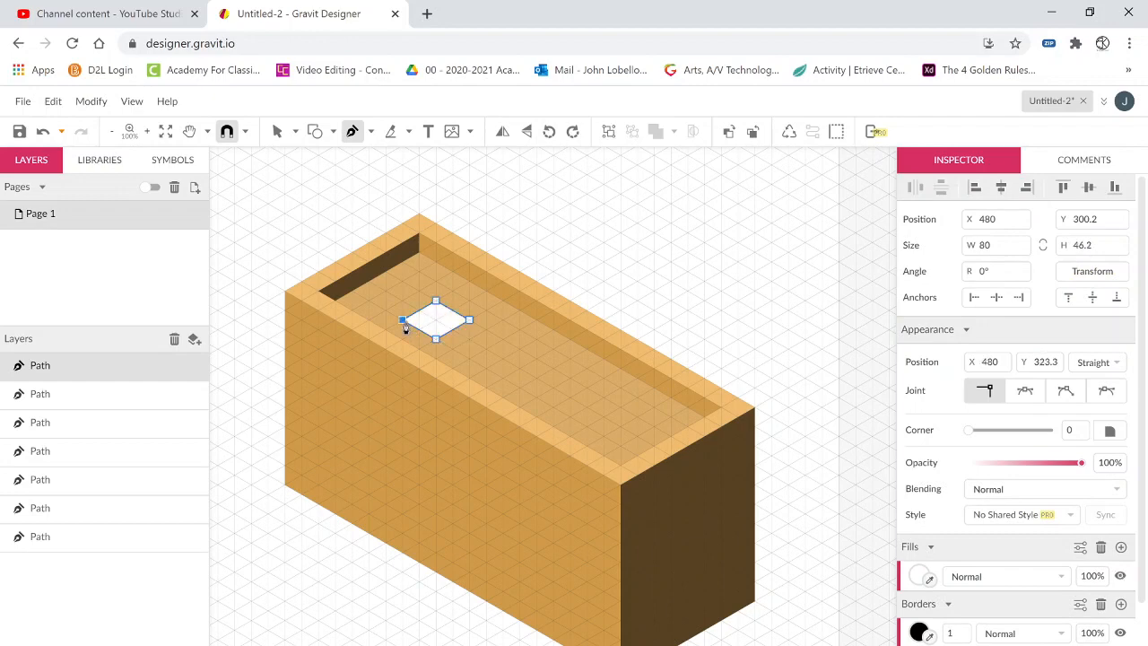
Round all the diamond's corners to 100 to form an ellipse and place a copy straight above it at Y 150.1
{"action": "key", "text": "v"}
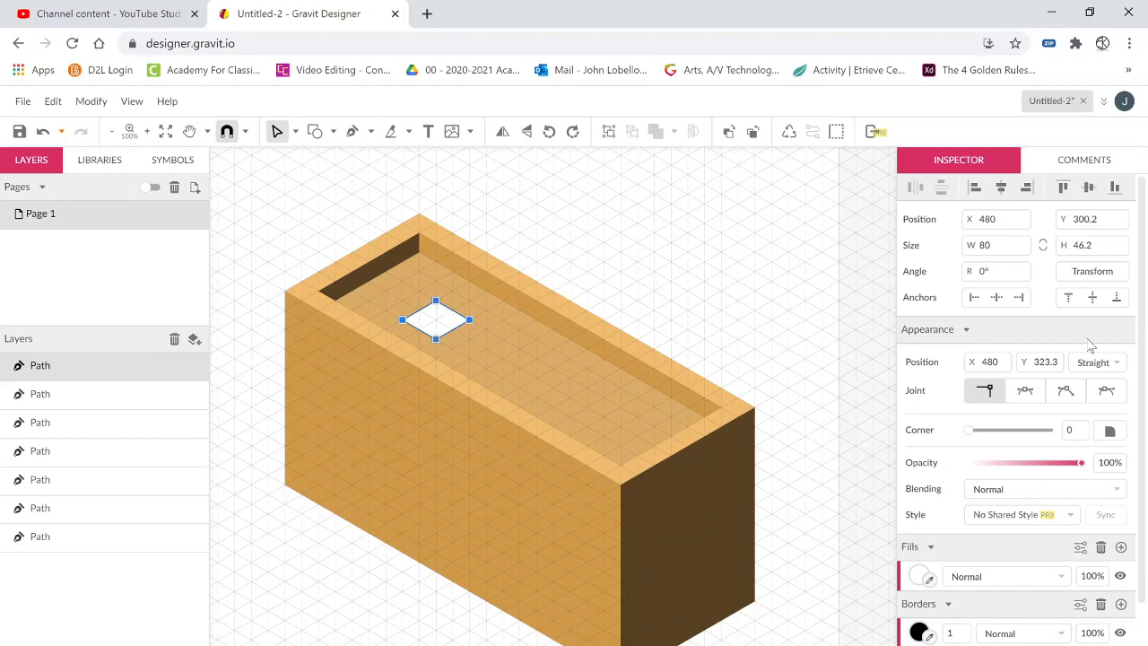
{"action": "left_click_drag", "start_coordinate": [975, 431], "coordinate": [1050, 432]}
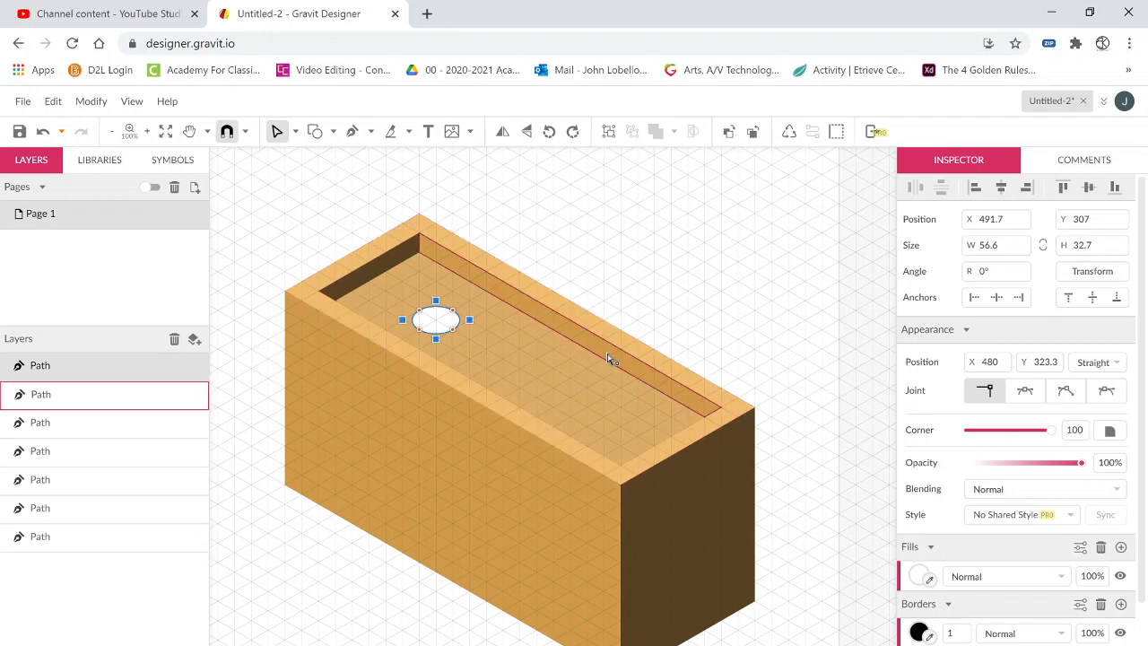
{"action": "key", "text": "Escape"}
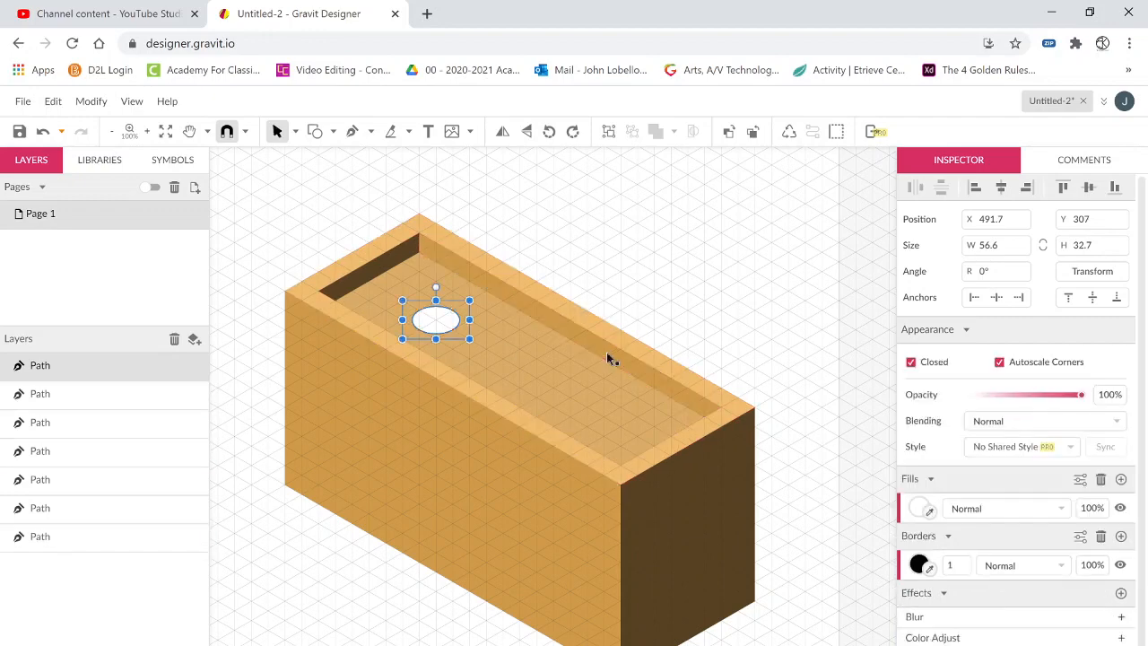
{"action": "left_click_drag", "start_coordinate": [428, 323], "coordinate": [435, 196]}
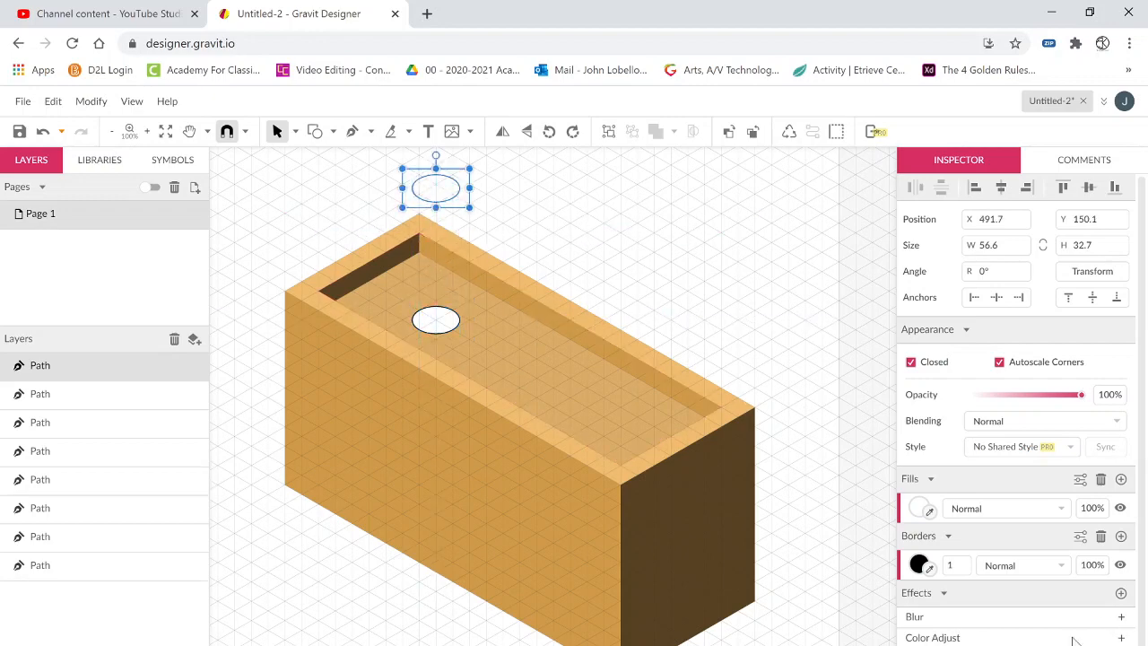
Turn off the grid and draw a 56.6 × 156.9 px rectangle spanning the two ellipses' widest points, layered beneath the upper ellipse
{"action": "left_click", "coordinate": [789, 579]}
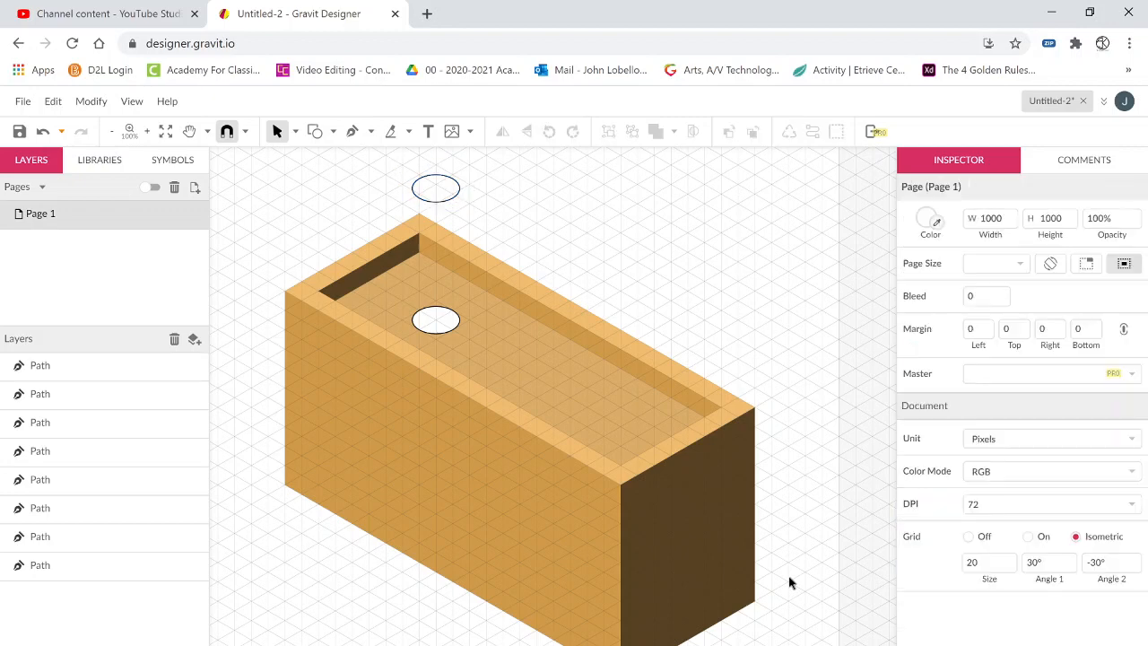
{"action": "left_click", "coordinate": [982, 539]}
{"action": "left_click", "coordinate": [435, 324]}
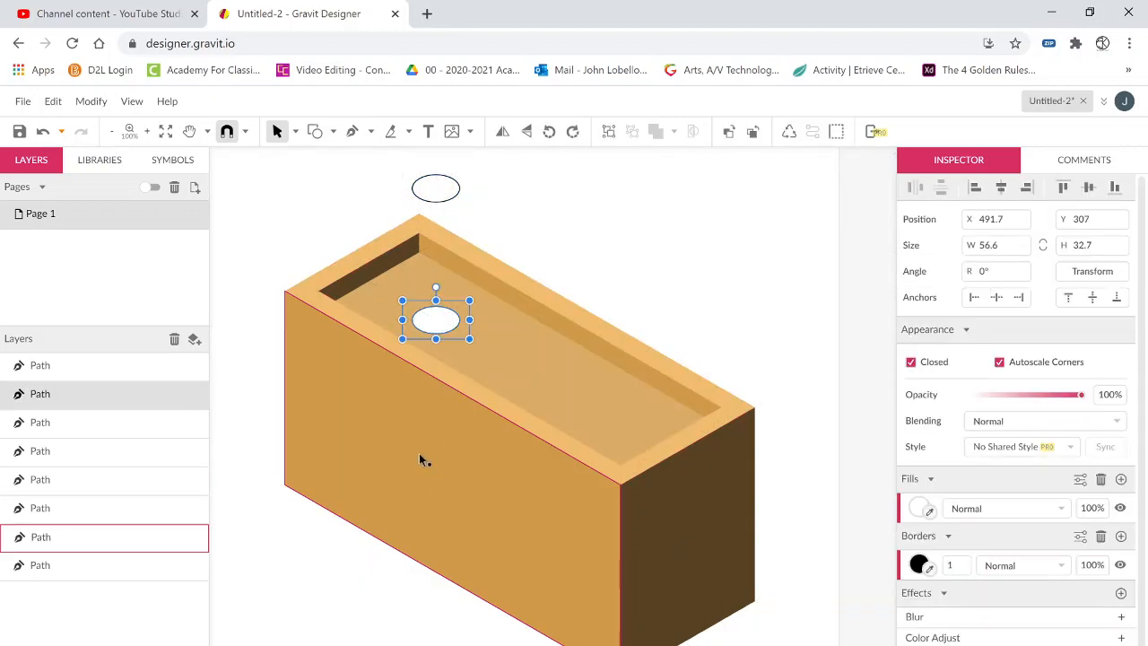
{"action": "left_click_drag", "start_coordinate": [403, 415], "coordinate": [434, 609]}
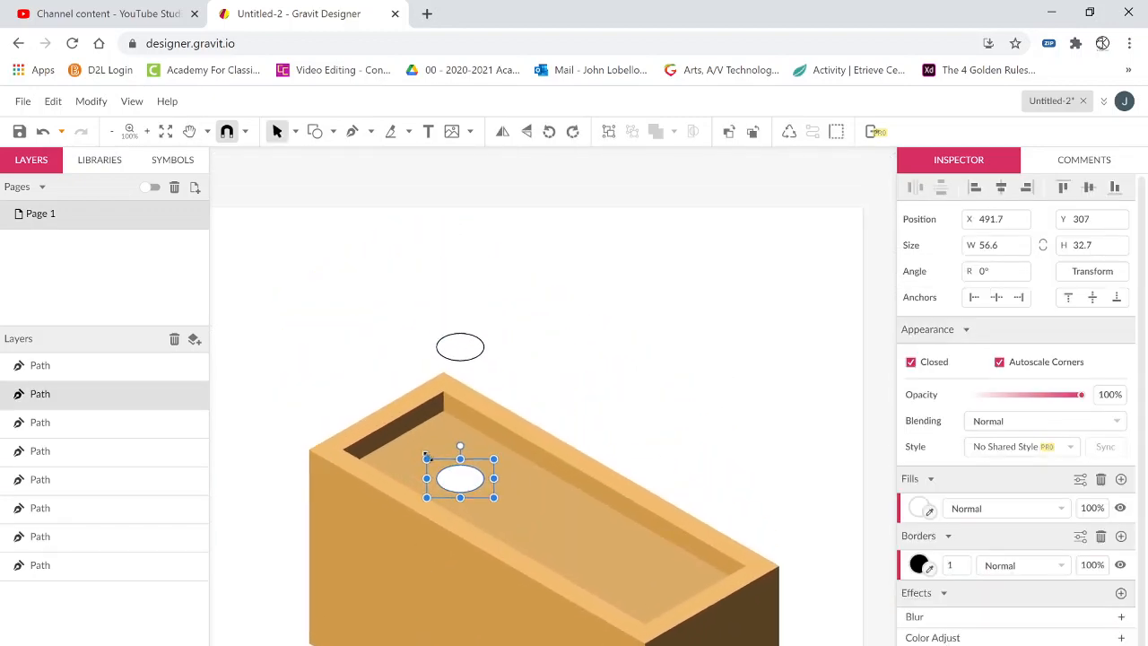
{"action": "key", "text": "r"}
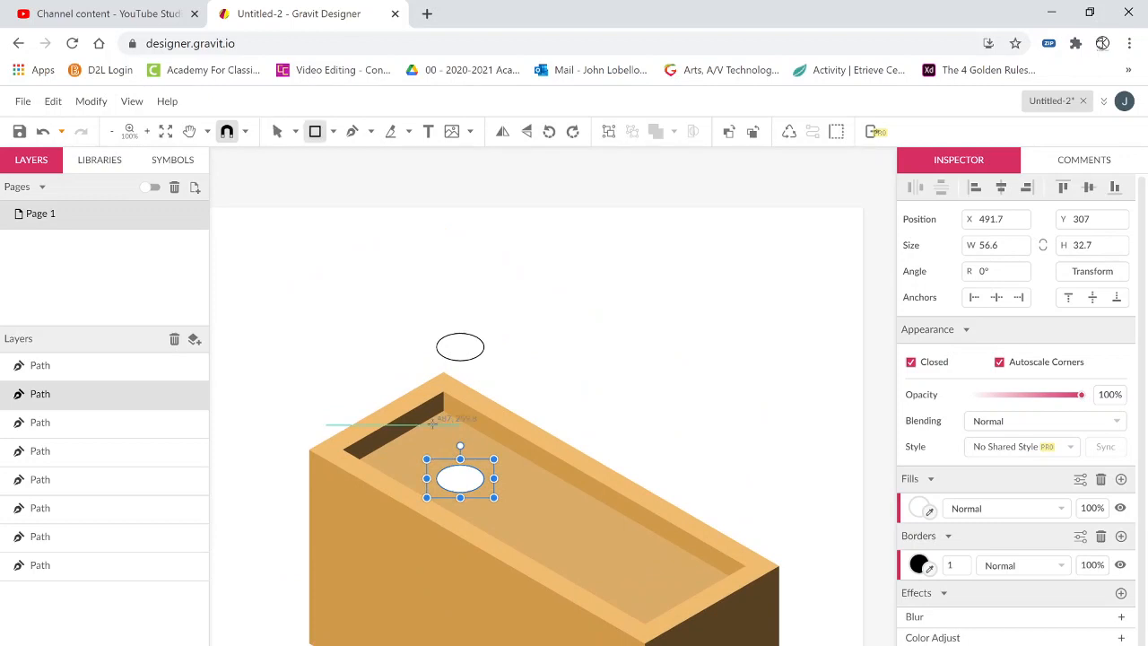
{"action": "key", "text": "z"}
{"action": "left_click", "coordinate": [453, 415]}
{"action": "left_click", "coordinate": [453, 415]}
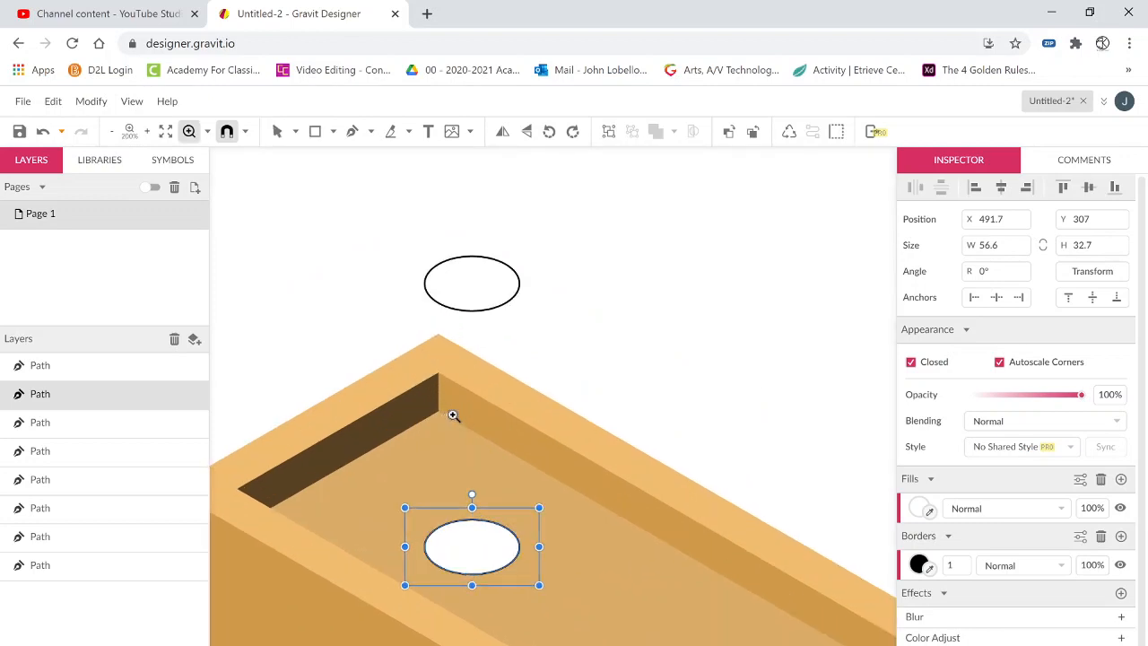
{"action": "key", "text": "r"}
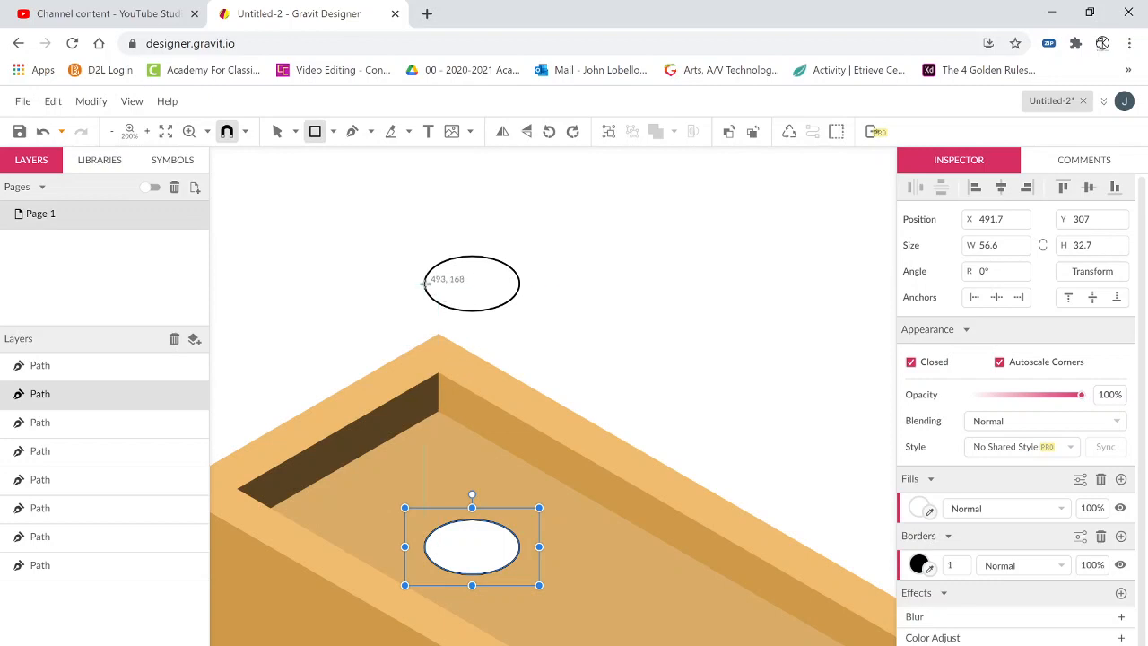
{"action": "left_click_drag", "start_coordinate": [424, 282], "coordinate": [518, 546]}
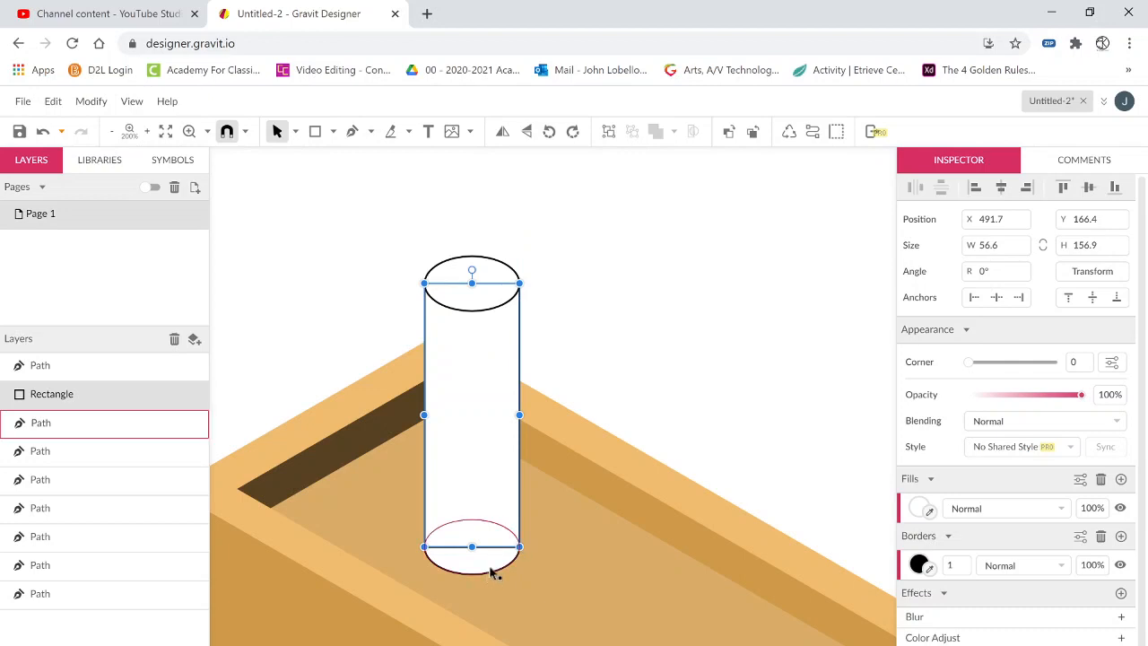
Unite the rectangle with the lower ellipse and convert the compound shape to a single path
{"action": "left_click", "coordinate": [491, 572], "text": "shift"}
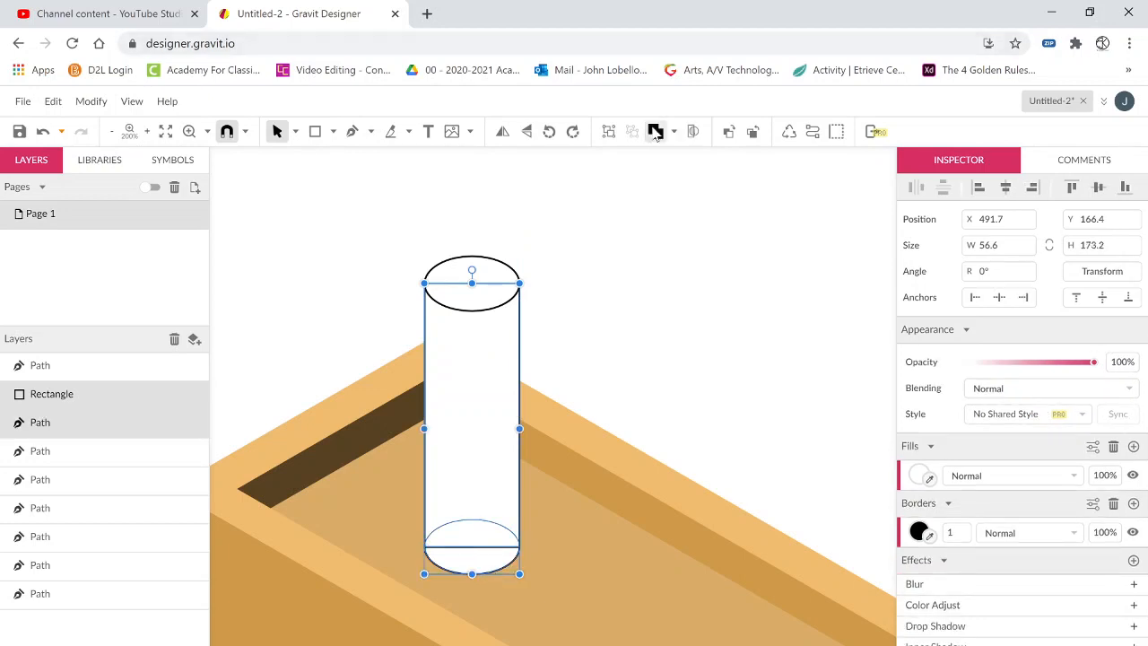
{"action": "left_click", "coordinate": [656, 131]}
{"action": "right_click", "coordinate": [489, 471]}
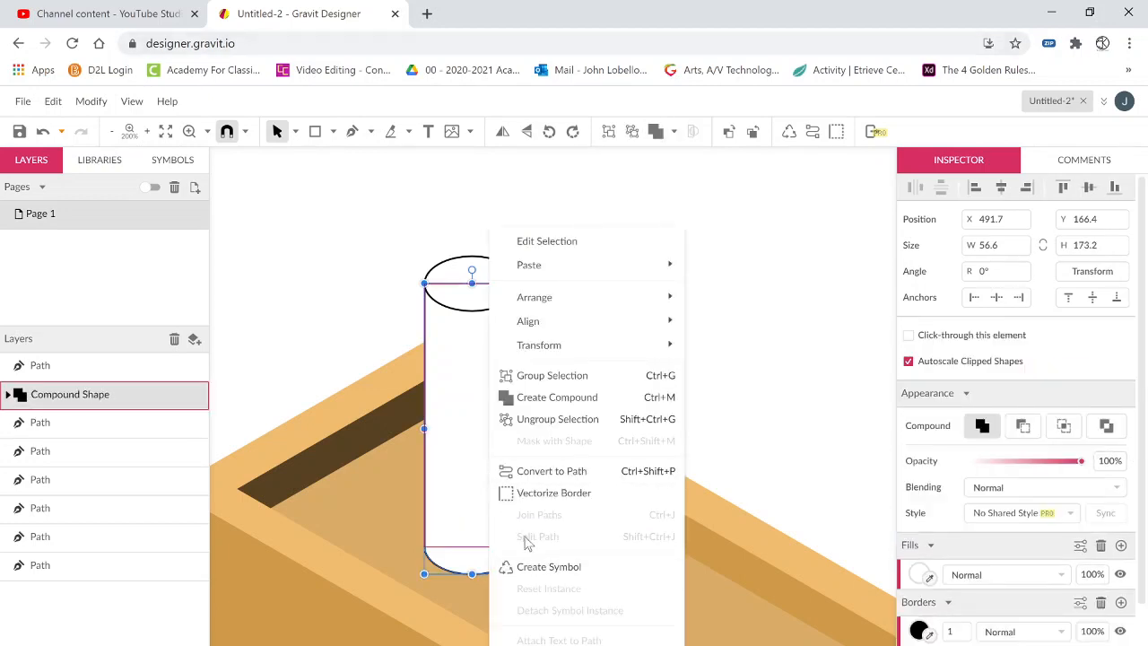
{"action": "left_click", "coordinate": [527, 471]}
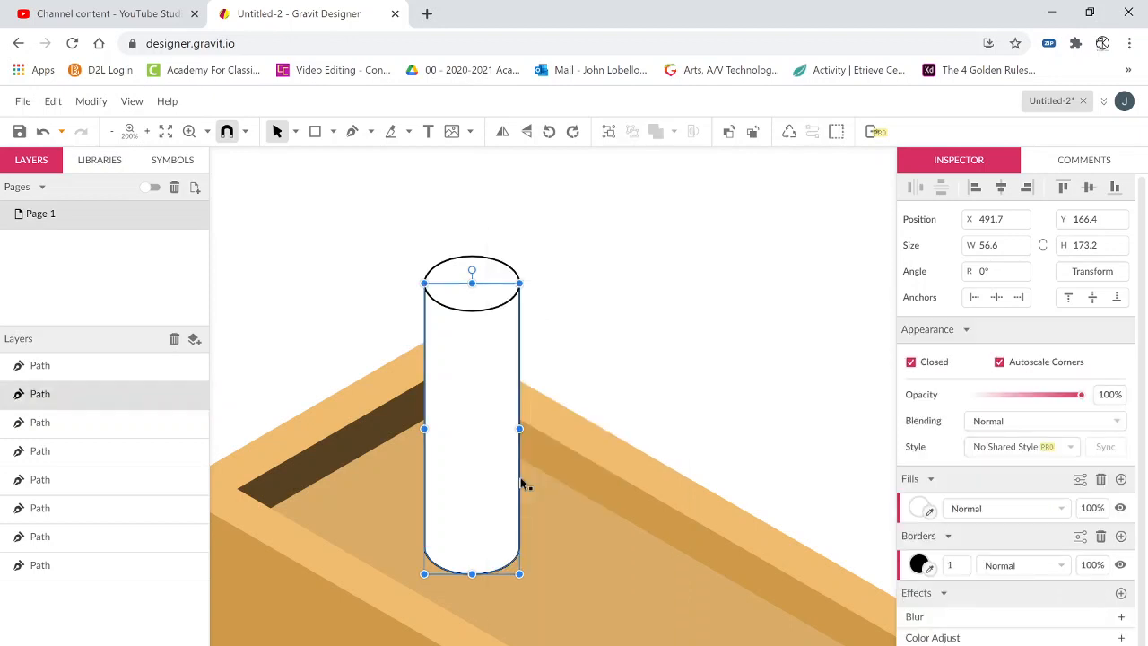
{"action": "left_click", "coordinate": [648, 293]}
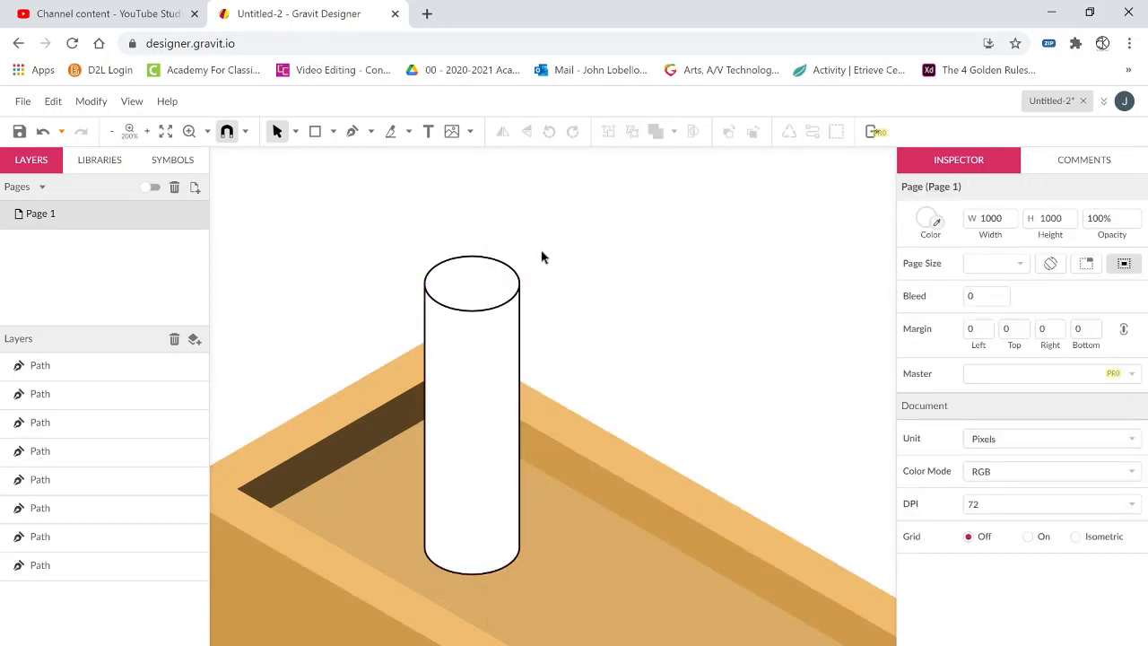
Fill the cylinder body with a white-to-black linear gradient and extend its dark end well beyond the body's right edge
{"action": "left_click", "coordinate": [509, 433]}
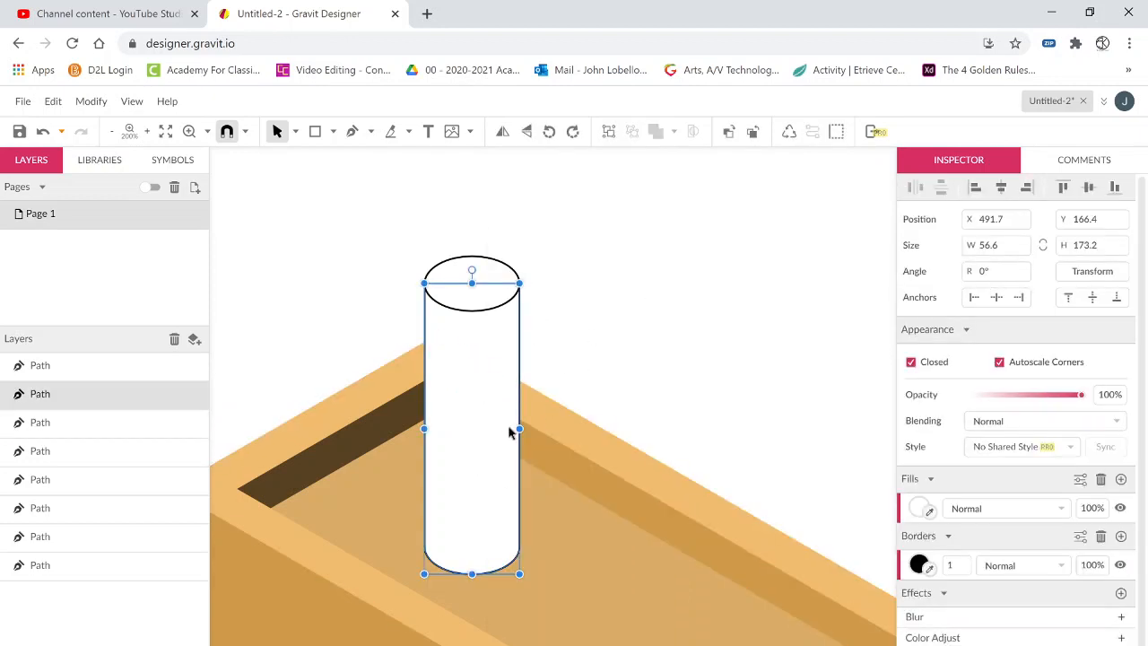
{"action": "left_click", "coordinate": [917, 510]}
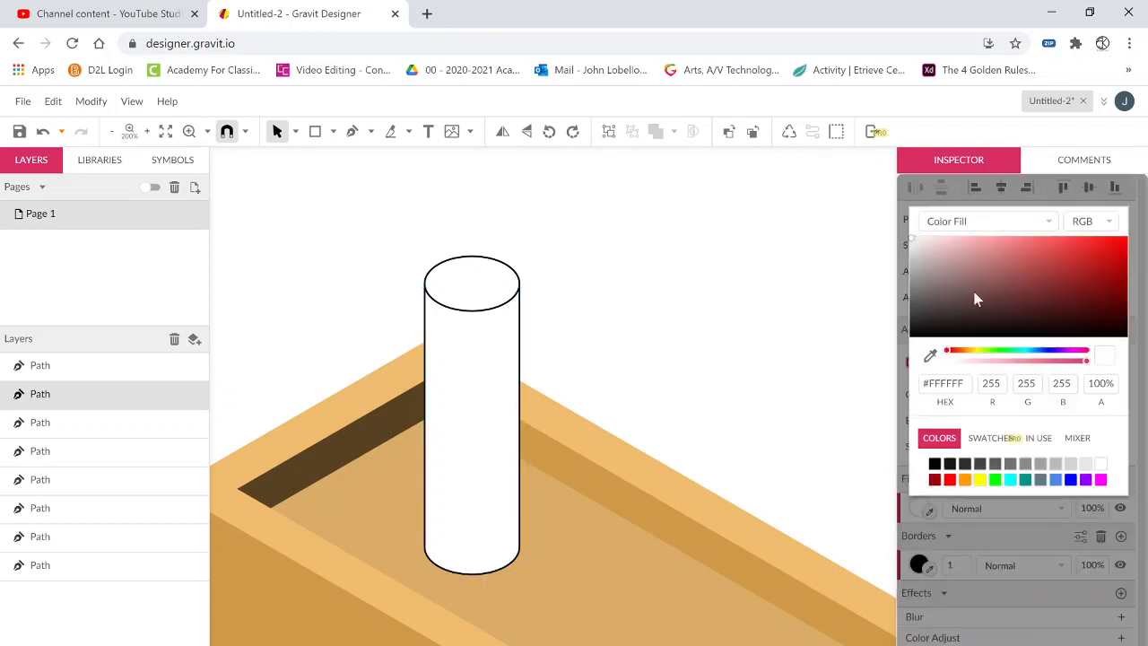
{"action": "left_click", "coordinate": [968, 224]}
{"action": "key", "text": "Escape"}
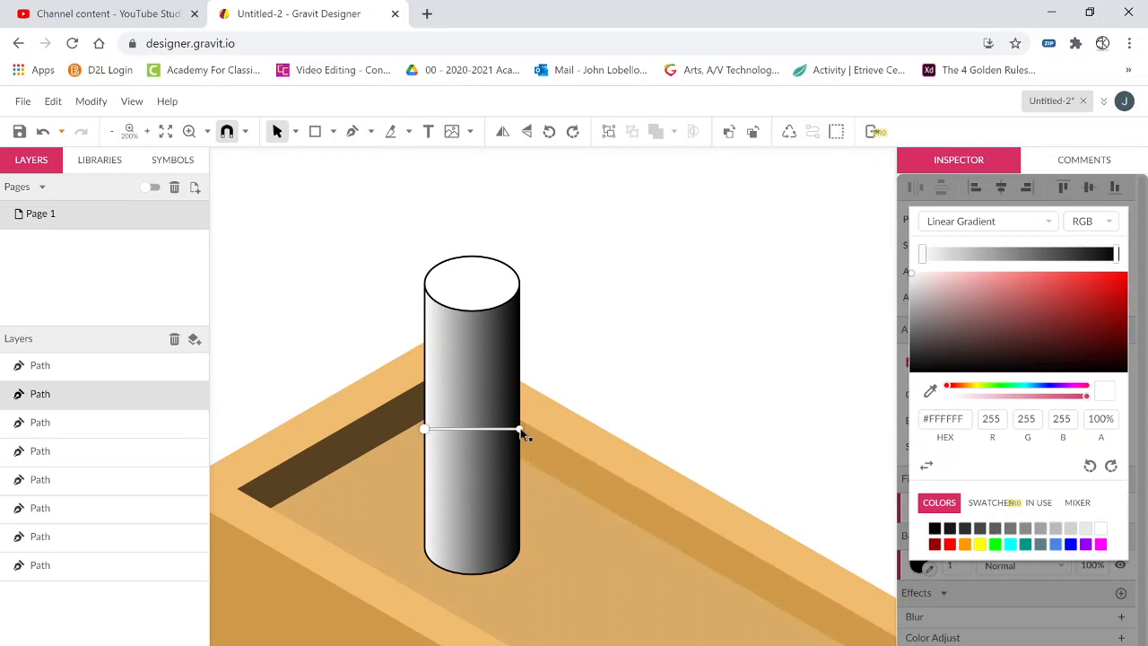
{"action": "left_click_drag", "start_coordinate": [520, 430], "coordinate": [590, 430]}
{"action": "left_click", "coordinate": [547, 434]}
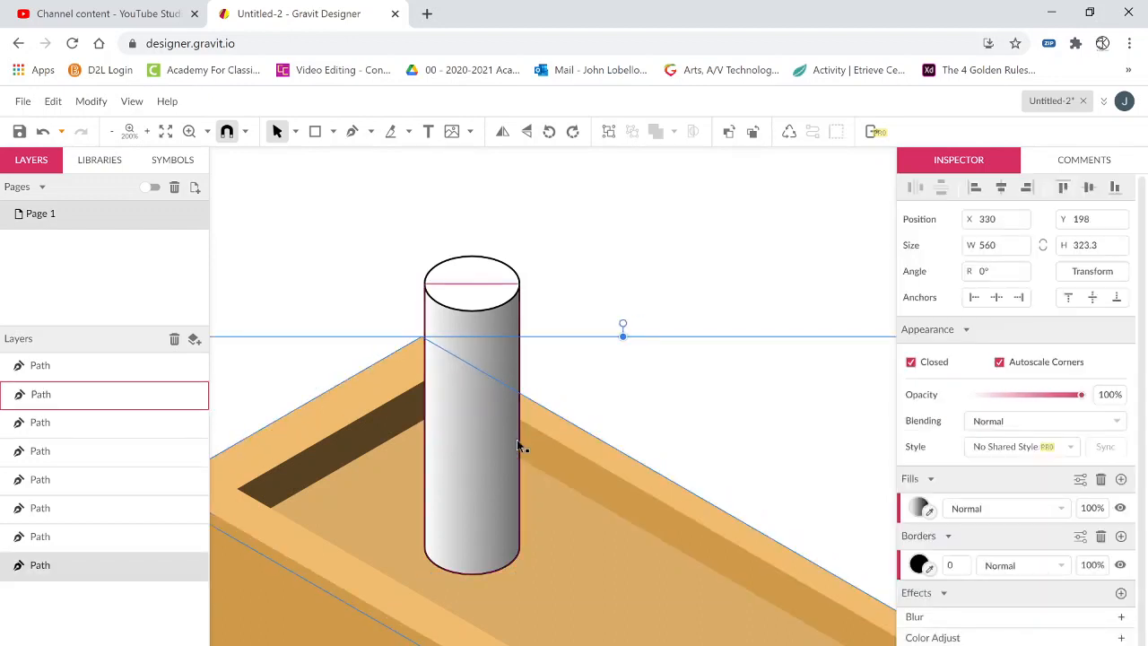
Move the white start of the cylinder body's gradient outward past the body's left edge
{"action": "left_click", "coordinate": [500, 463]}
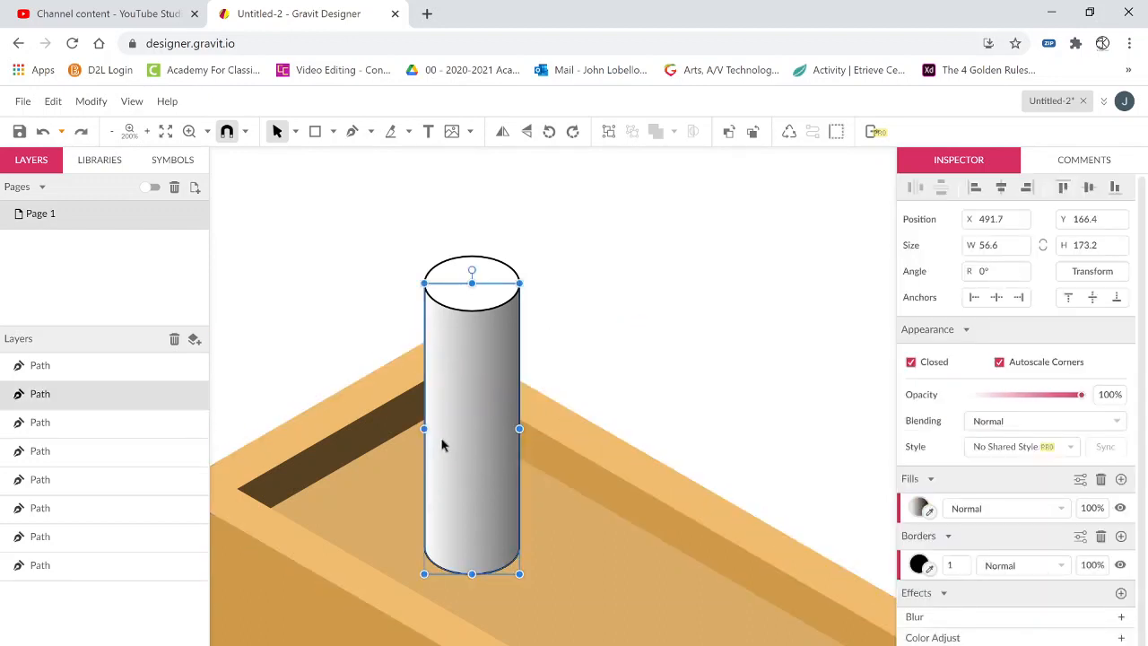
{"action": "left_click", "coordinate": [919, 506]}
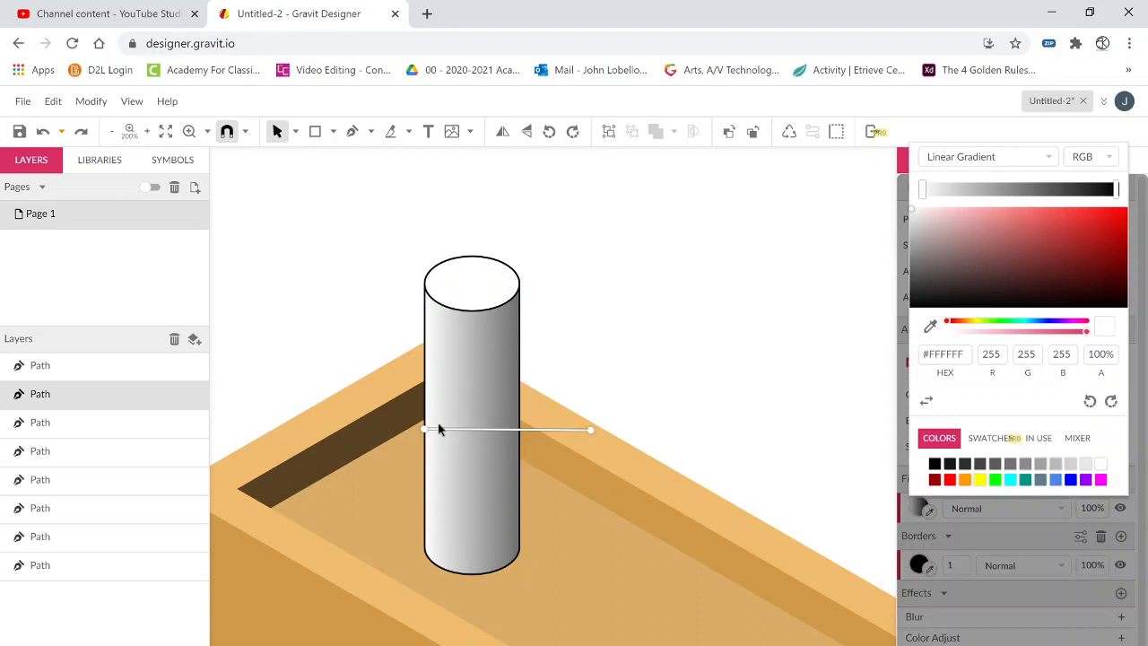
{"action": "left_click_drag", "start_coordinate": [412, 430], "coordinate": [375, 429]}
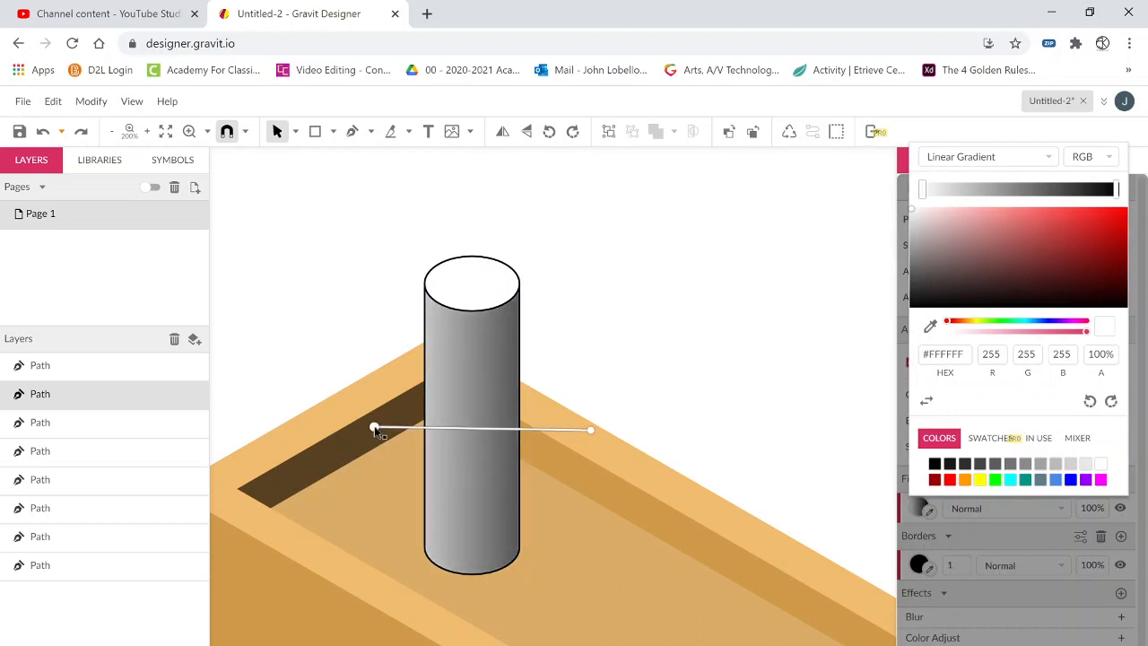
{"action": "left_click", "coordinate": [505, 265]}
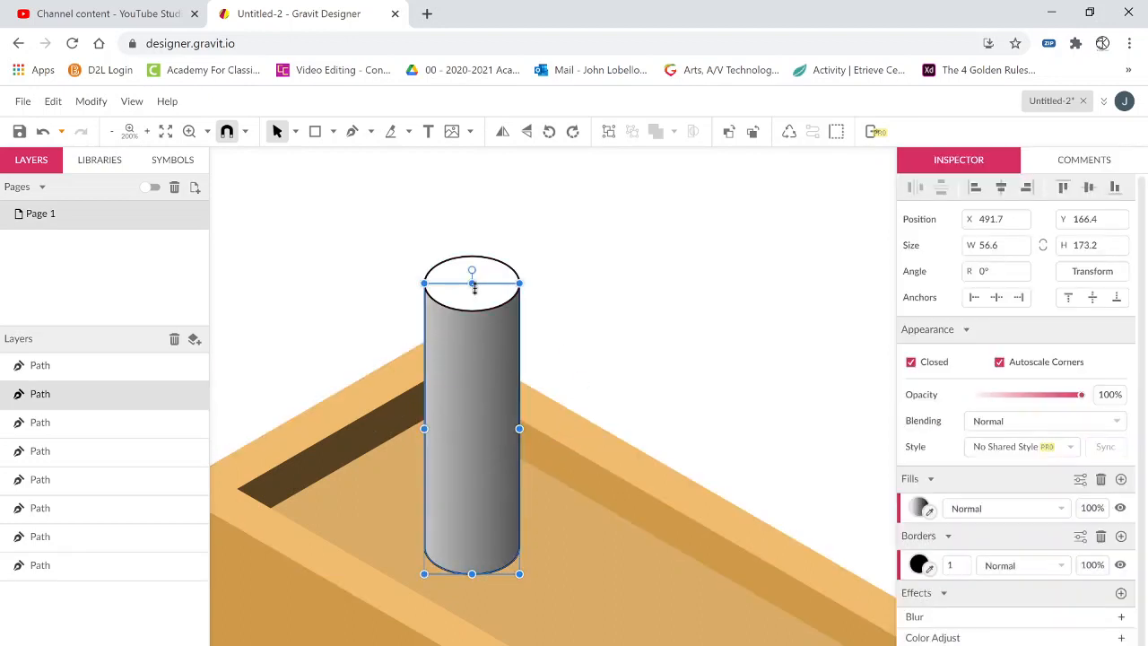
Duplicate the cylinder's top ellipse and shrink the copy about its centre to about 35.4 × 20.4 px
{"action": "left_click", "coordinate": [498, 273]}
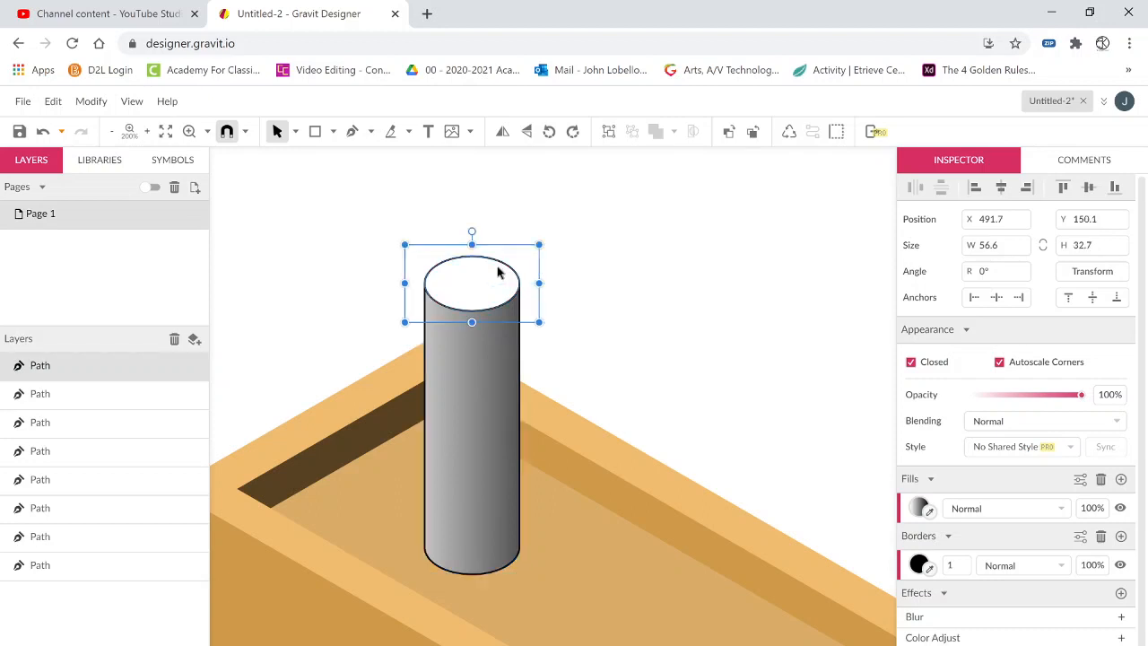
{"action": "key", "text": "ctrl+d"}
{"action": "left_click_drag", "start_coordinate": [539, 244], "coordinate": [502, 260]}
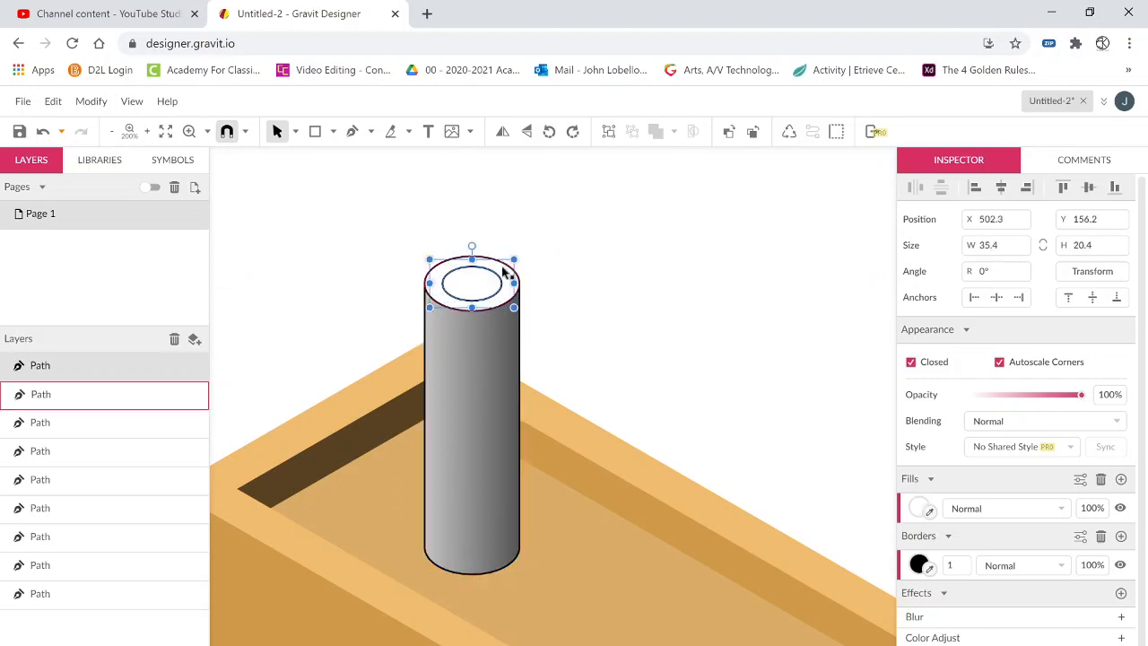
Fill the cylinder's outer top ellipse with light grey #D1D1D1
{"action": "left_click", "coordinate": [453, 350]}
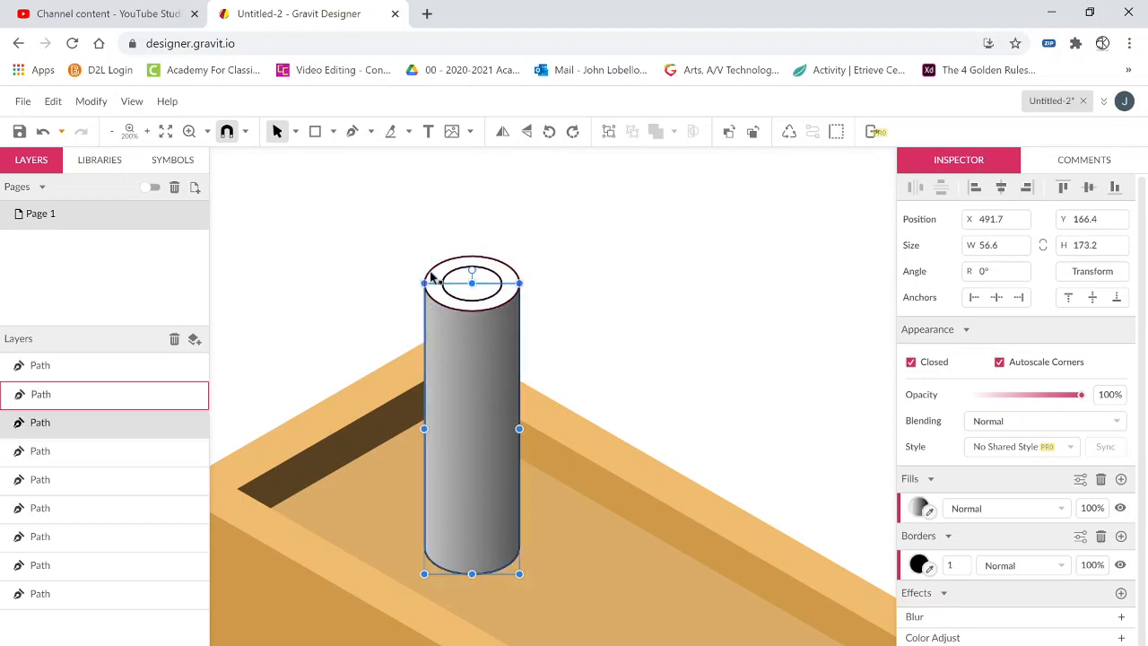
{"action": "left_click", "coordinate": [433, 281]}
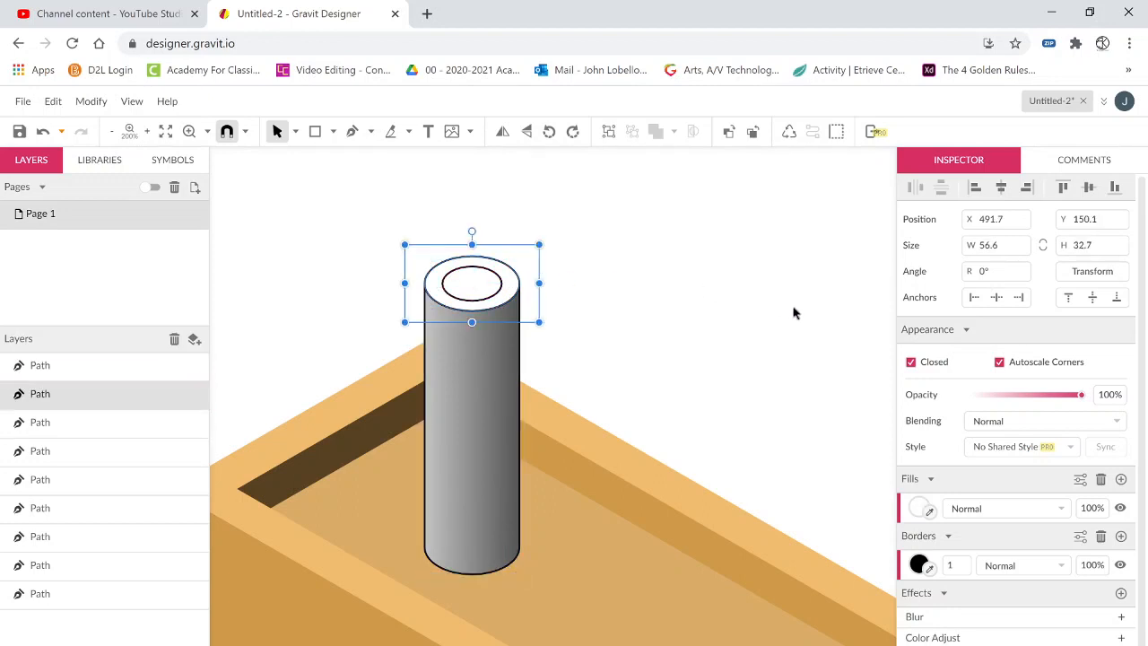
{"action": "left_click", "coordinate": [919, 508]}
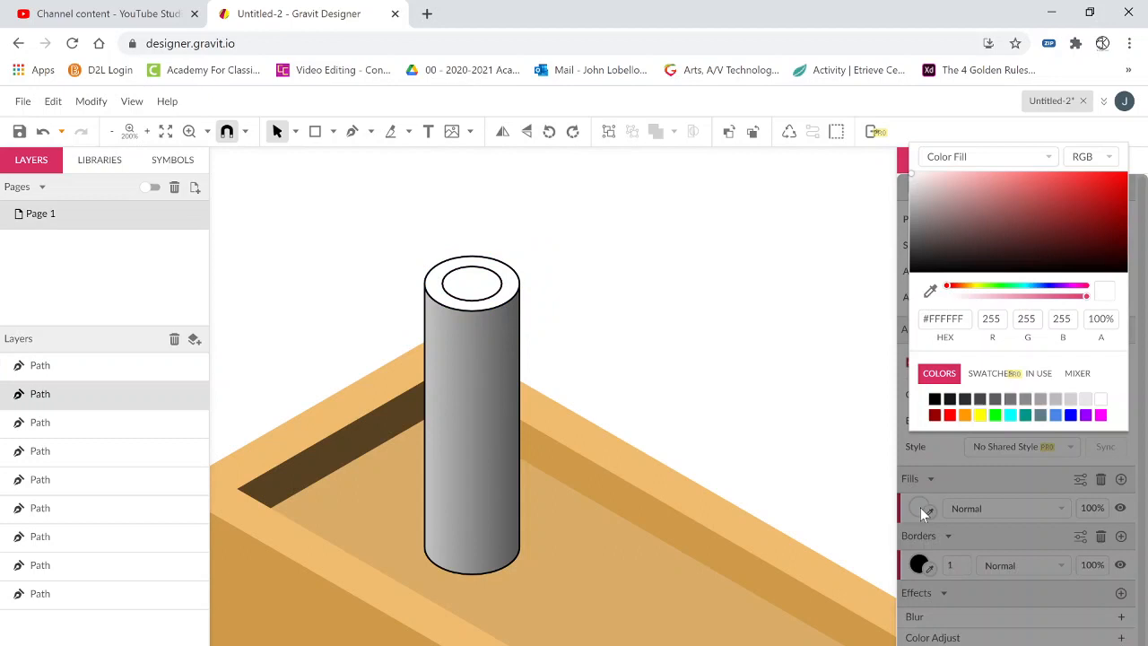
{"action": "left_click", "coordinate": [1071, 405]}
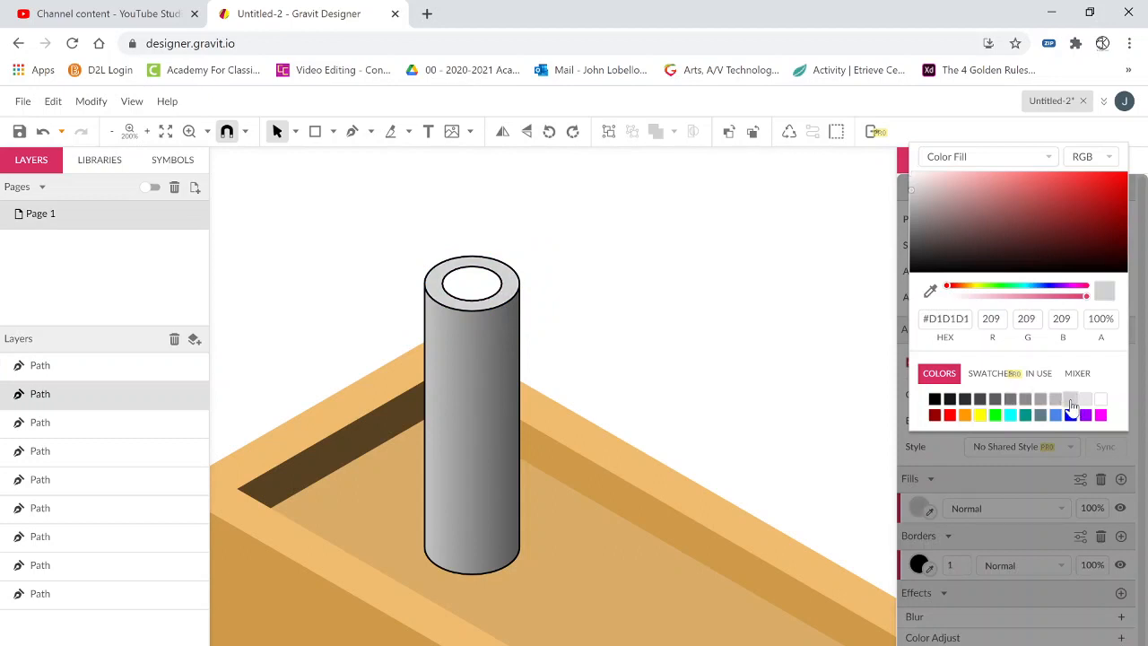
Fill the cylinder's inner top ellipse with dark grey #2E2E2E
{"action": "left_click", "coordinate": [483, 302]}
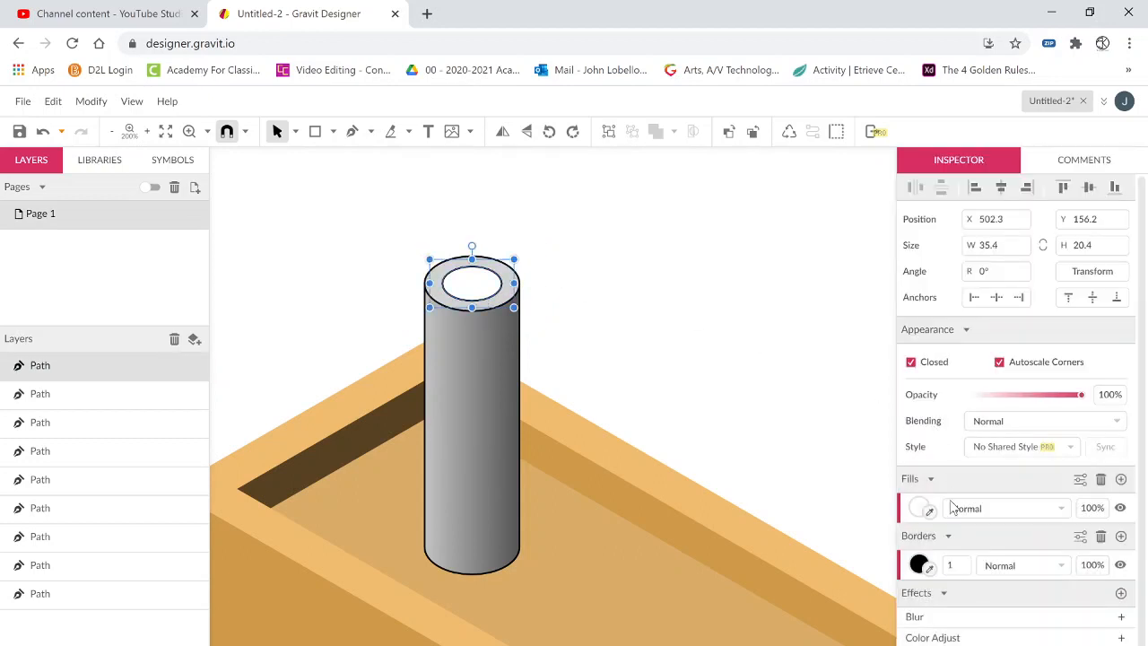
{"action": "left_click", "coordinate": [916, 508]}
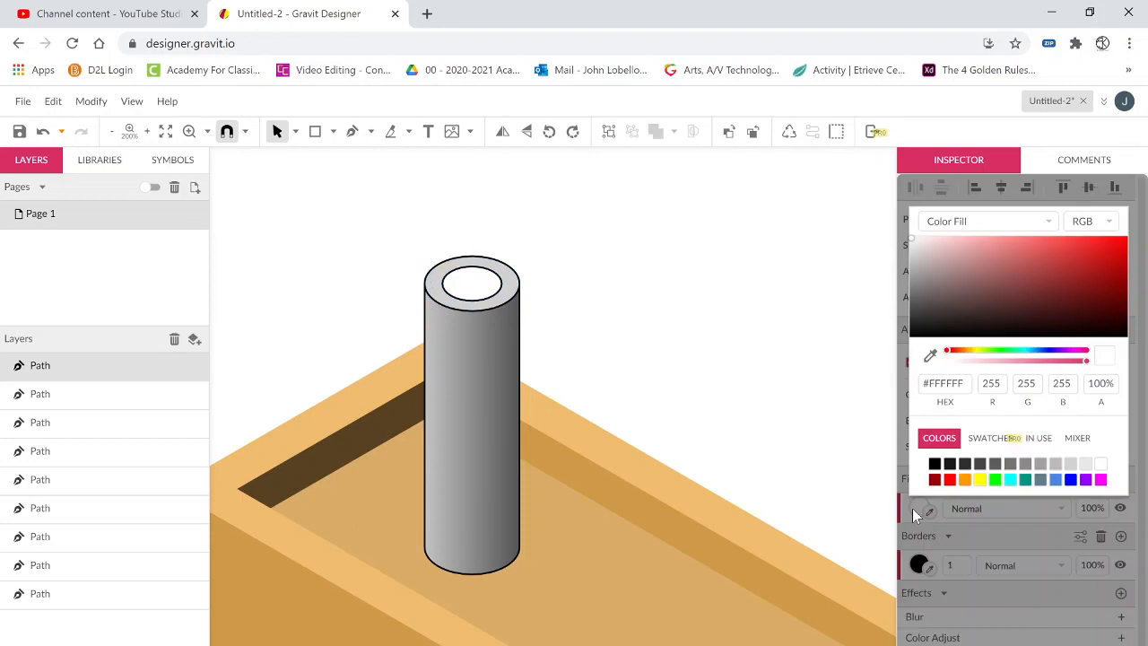
{"action": "left_click", "coordinate": [964, 463]}
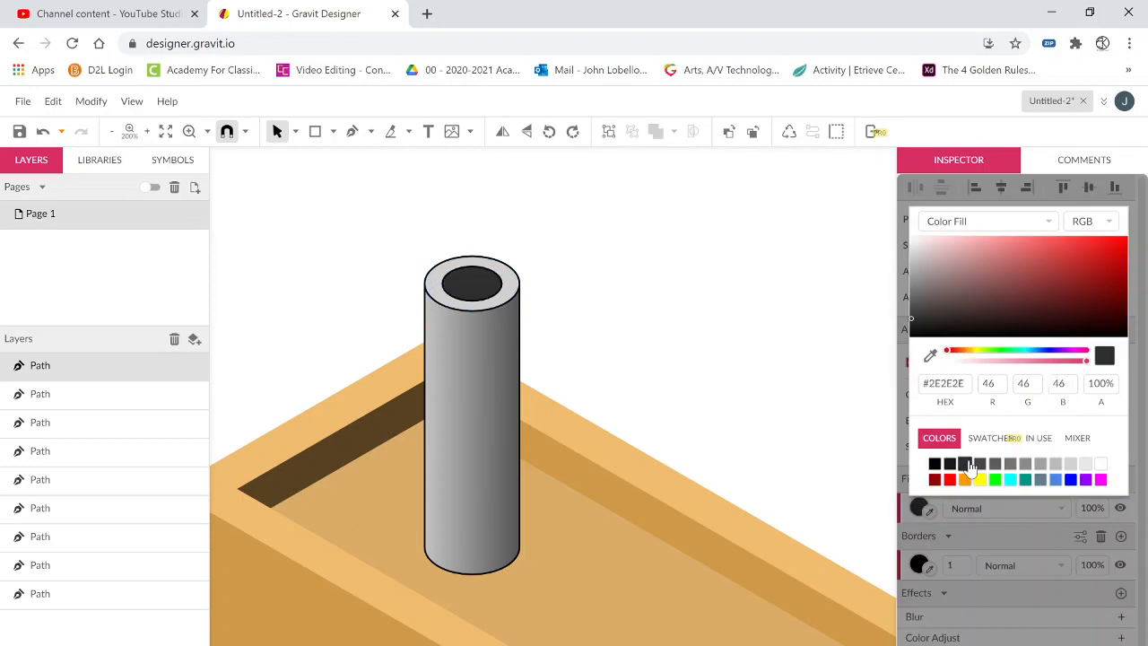
{"action": "left_click", "coordinate": [724, 384]}
Set the border width to 0 on the cylinder's two top ellipses and its body
{"action": "left_click_drag", "start_coordinate": [403, 236], "coordinate": [585, 614]}
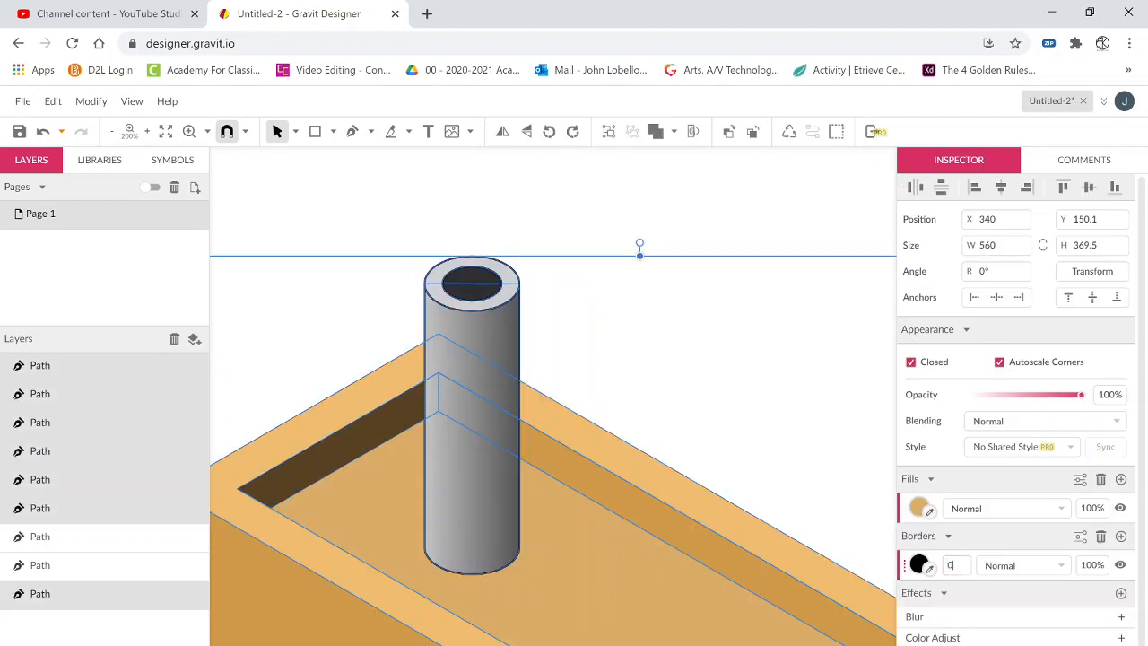
{"action": "left_click", "coordinate": [755, 443]}
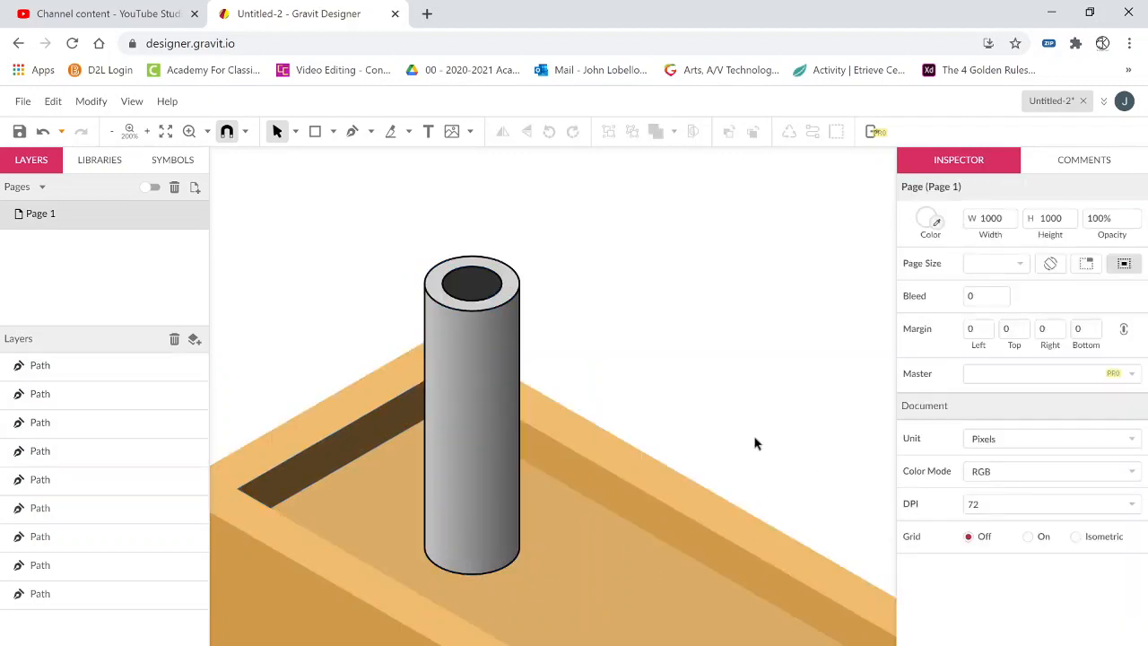
{"action": "left_click", "coordinate": [491, 370]}
{"action": "left_click_drag", "start_coordinate": [411, 256], "coordinate": [559, 325]}
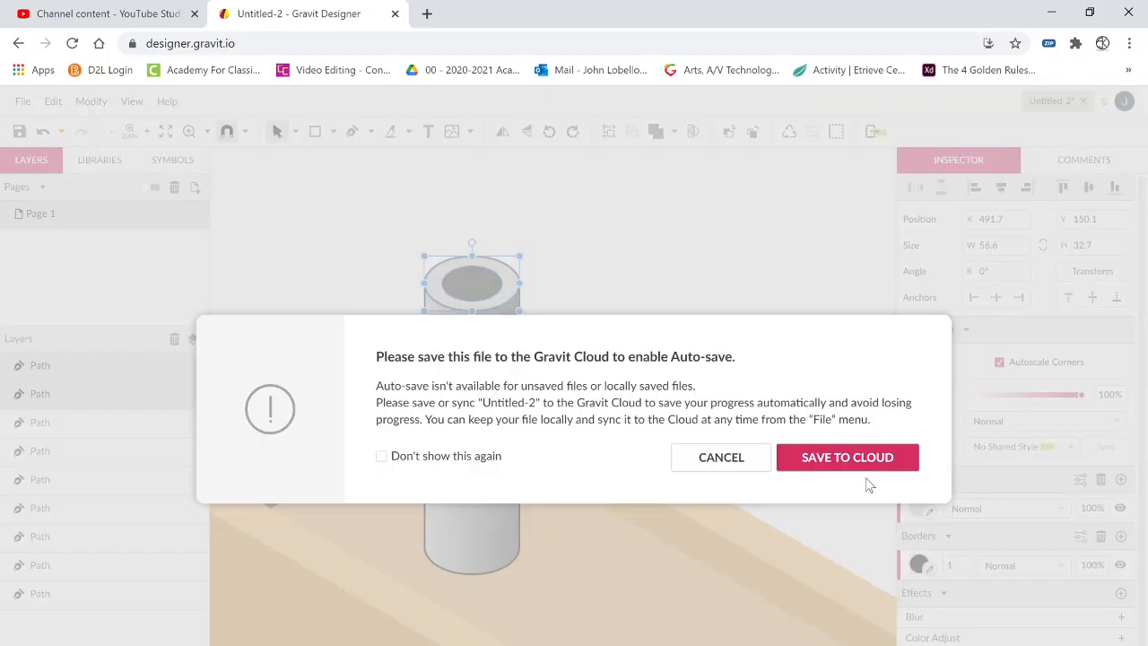
{"action": "left_click", "coordinate": [761, 466]}
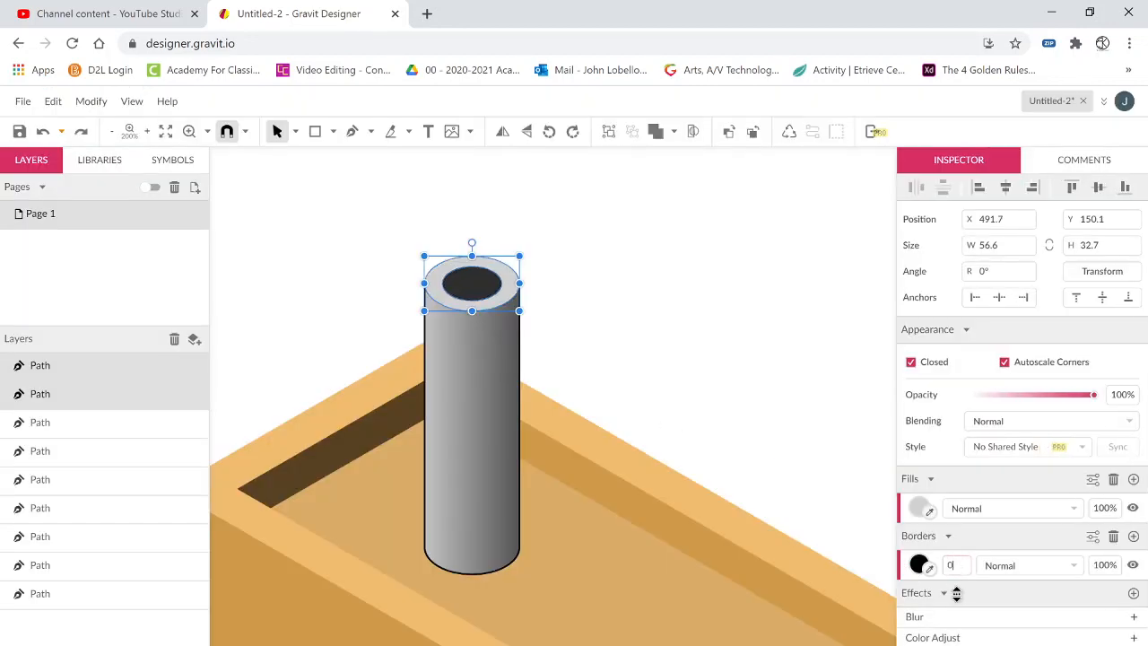
{"action": "left_click", "coordinate": [712, 385]}
{"action": "left_click", "coordinate": [446, 414]}
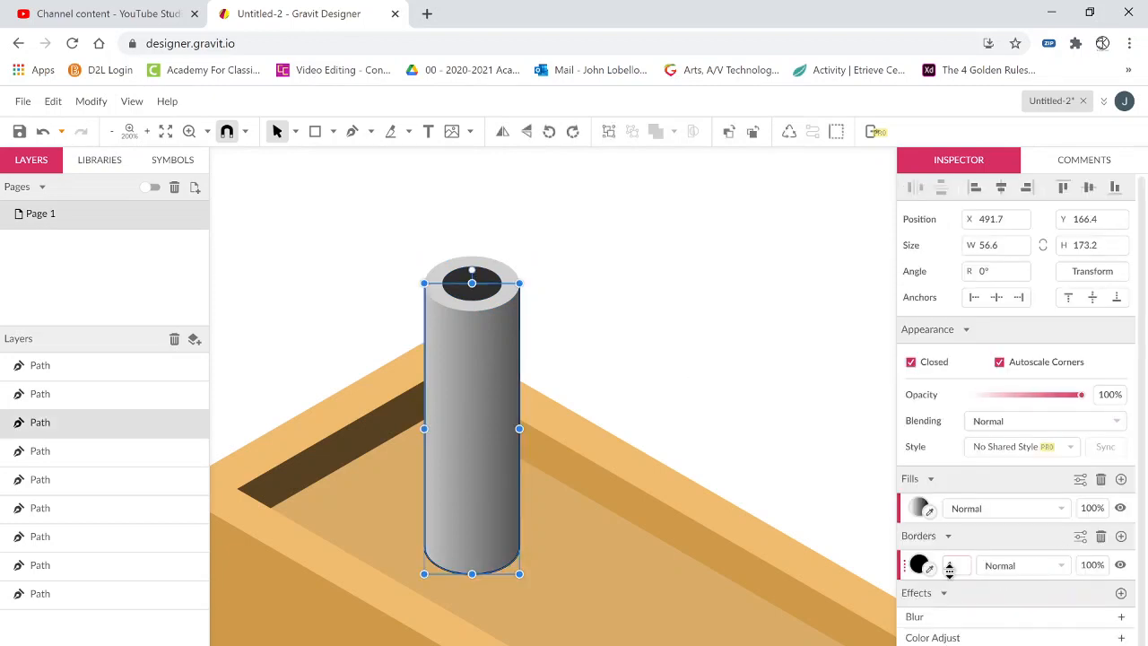
{"action": "left_click", "coordinate": [660, 394]}
Turn on the isometric grid for the page
{"action": "key", "text": "z"}
{"action": "left_click", "coordinate": [574, 393], "text": "alt"}
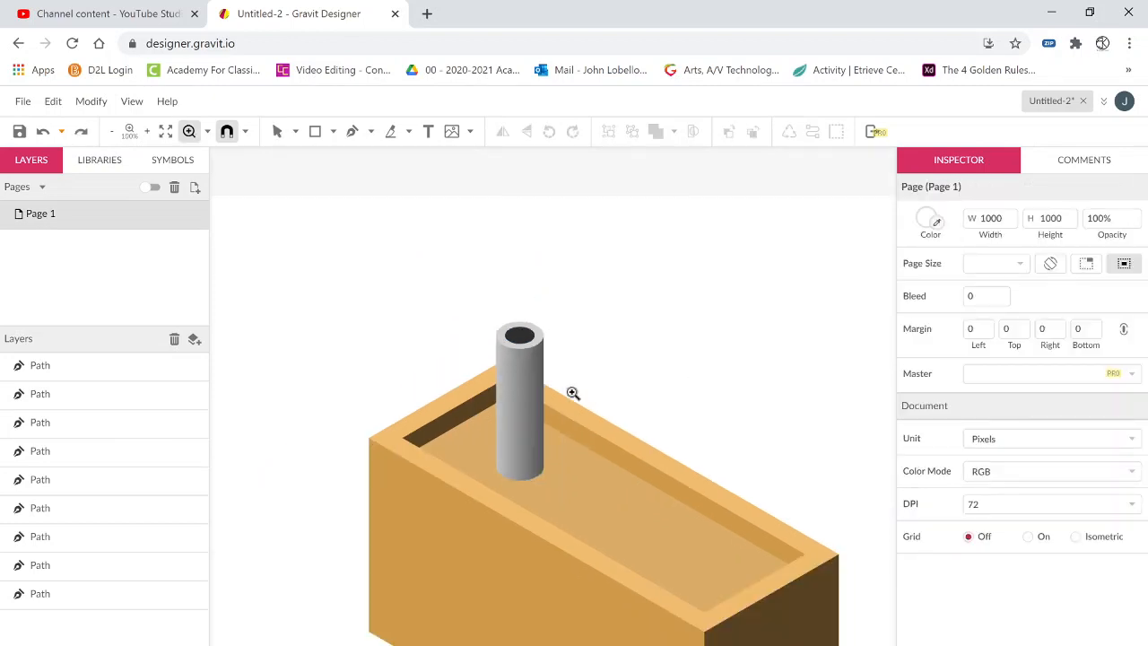
{"action": "key", "text": "space"}
{"action": "left_click_drag", "start_coordinate": [573, 393], "coordinate": [494, 243]}
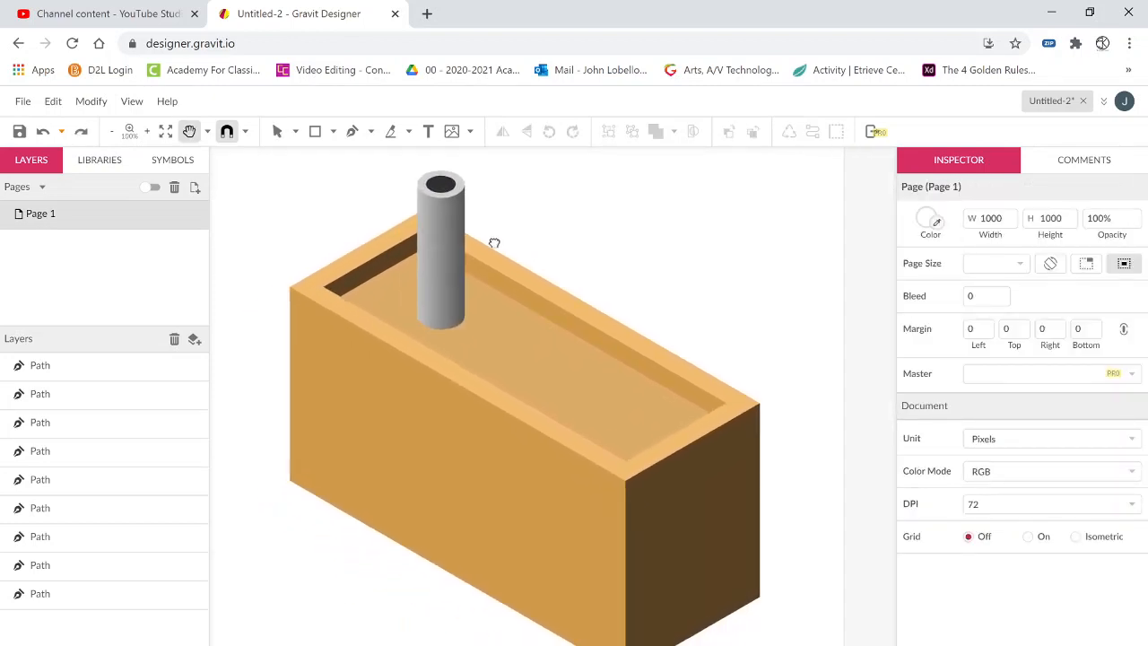
{"action": "scroll", "coordinate": [415, 512], "scroll_direction": "down", "scroll_amount": 2}
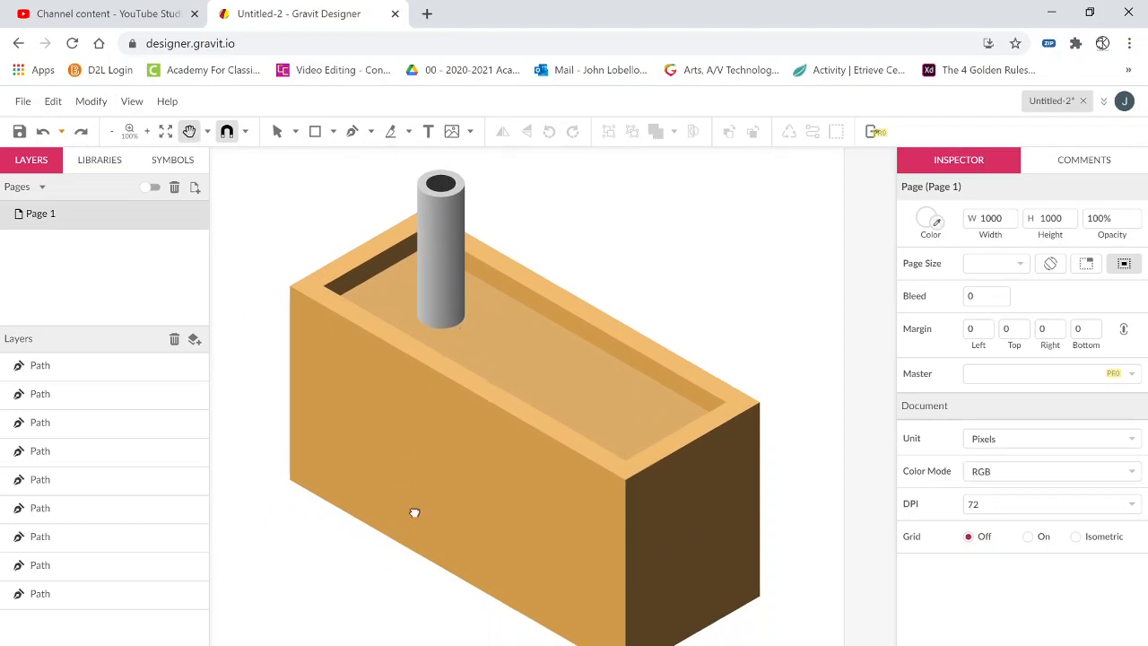
{"action": "left_click", "coordinate": [1079, 540]}
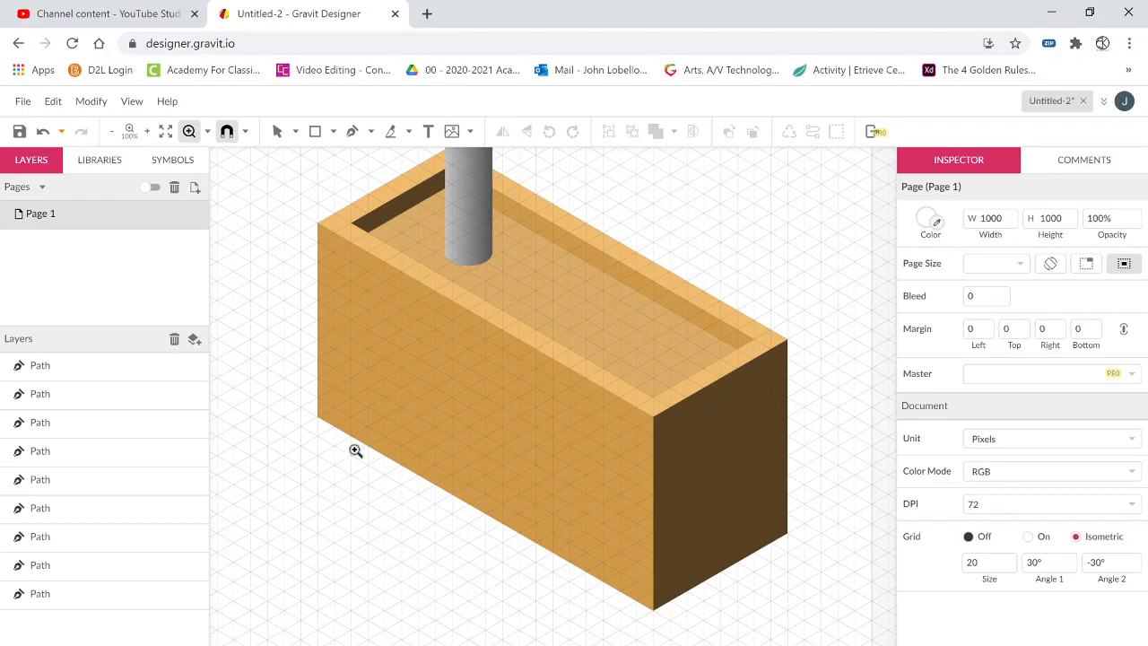
Draw a closed four-sided door about 100 × 150.1 px on the lower edge of the box's long front face, near its left end
{"action": "key", "text": "p"}
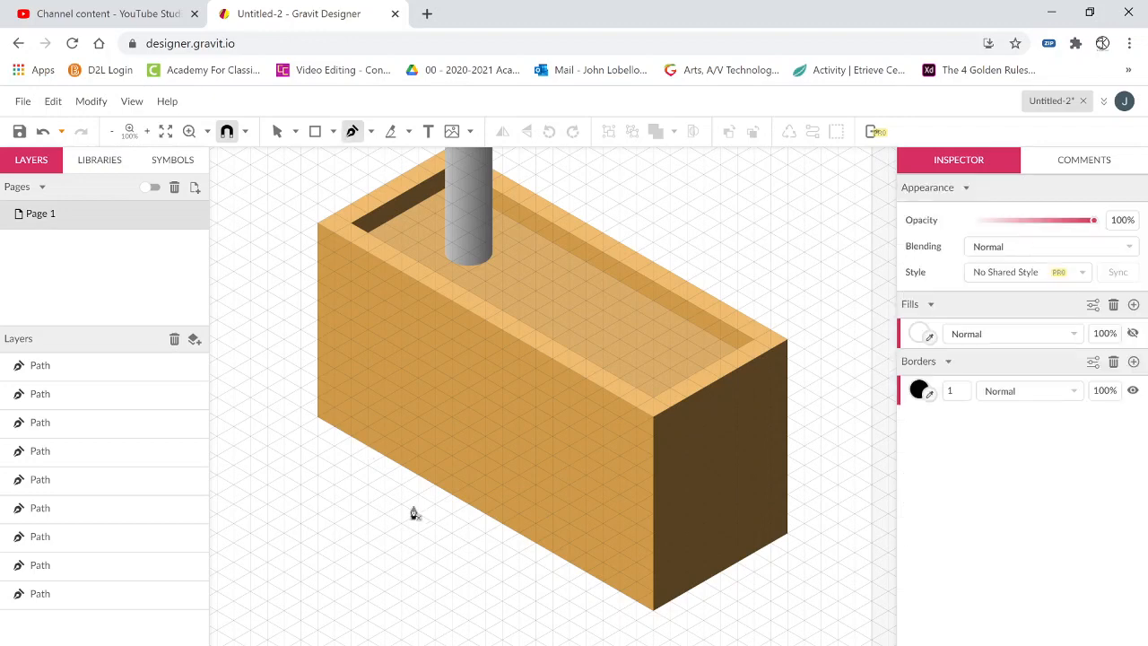
{"action": "left_click", "coordinate": [351, 436]}
{"action": "left_click", "coordinate": [350, 360]}
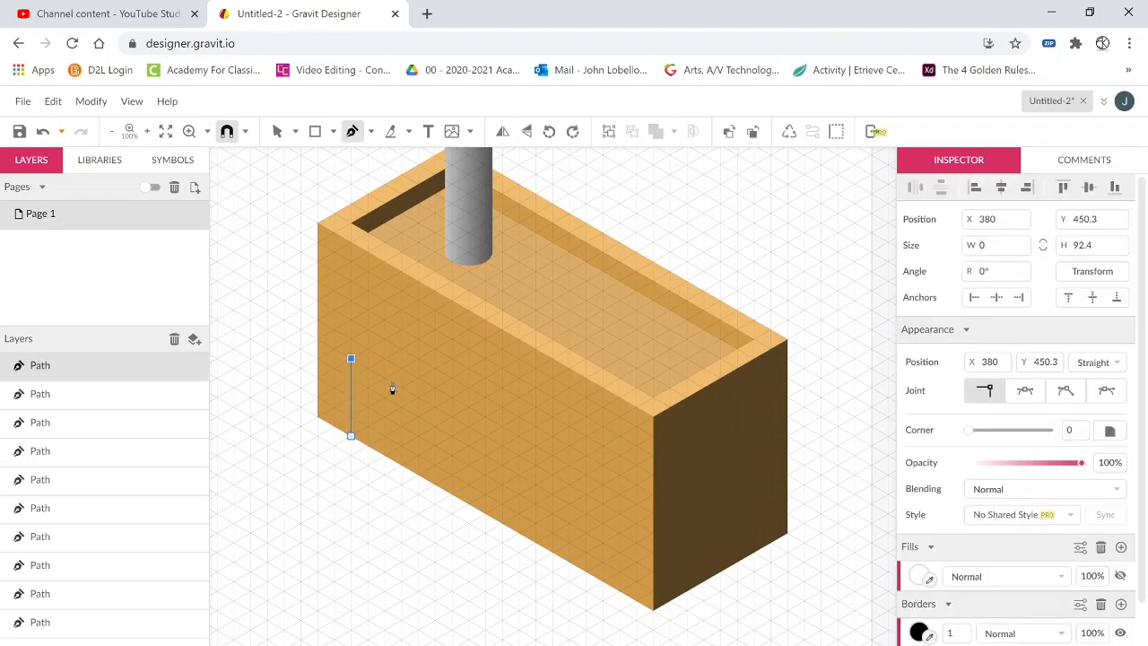
{"action": "left_click", "coordinate": [434, 407]}
{"action": "left_click", "coordinate": [434, 484]}
{"action": "left_click", "coordinate": [350, 436]}
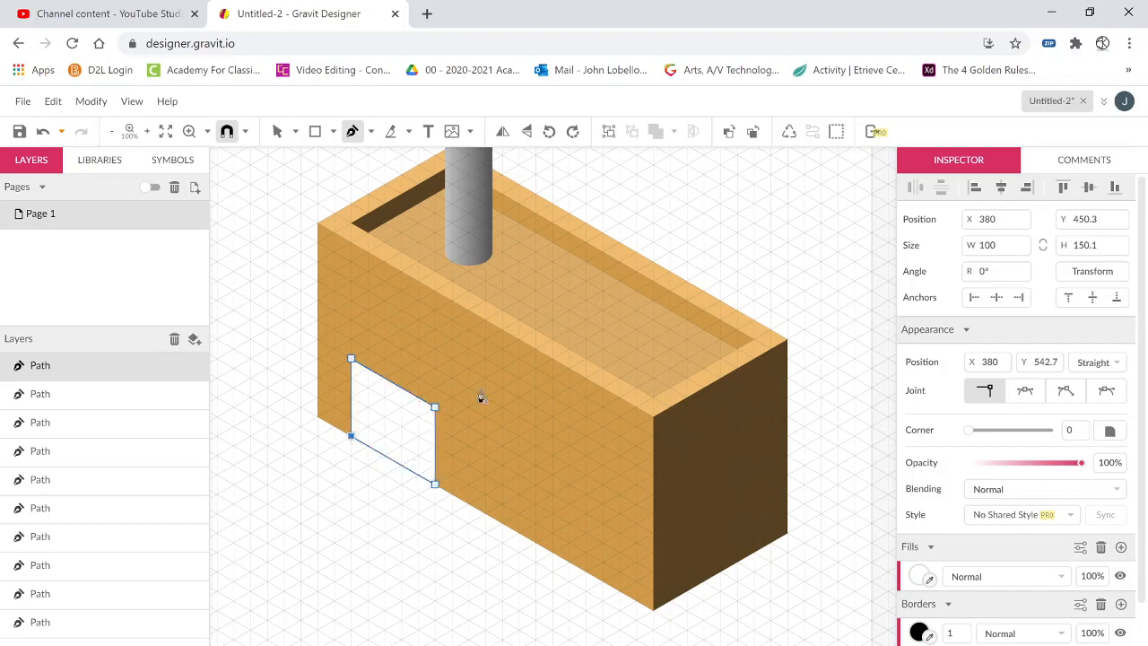
Fill the large door with the dark brown sampled from the box's short end face
{"action": "scroll", "coordinate": [789, 565], "scroll_direction": "right", "scroll_amount": 1}
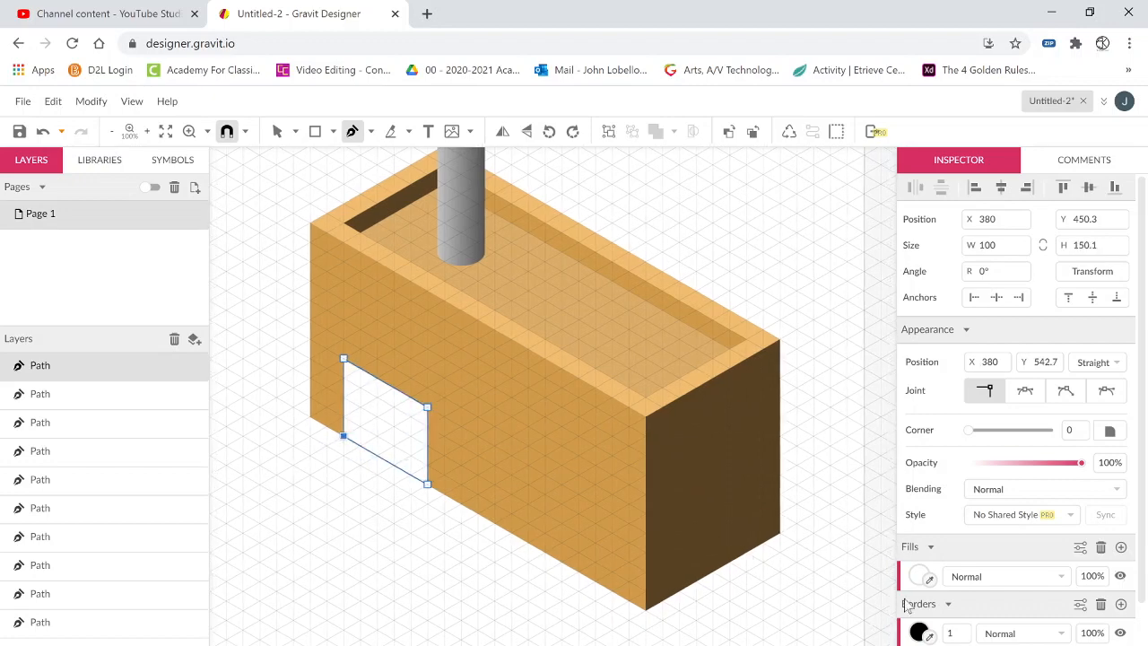
{"action": "left_click", "coordinate": [930, 579]}
{"action": "left_click", "coordinate": [668, 488]}
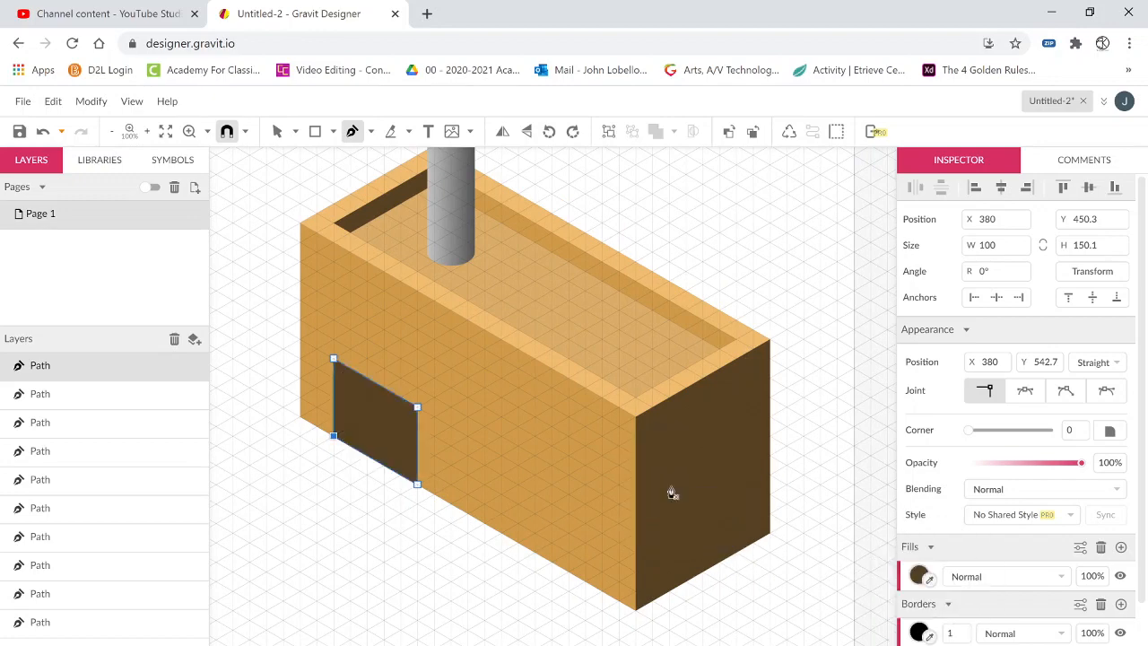
Draw a smaller closed four-sided door about 40 × 92.4 px on the same lower edge, between the large door and the front corner
{"action": "left_click", "coordinate": [501, 532]}
{"action": "left_click", "coordinate": [500, 473]}
{"action": "left_click", "coordinate": [534, 493]}
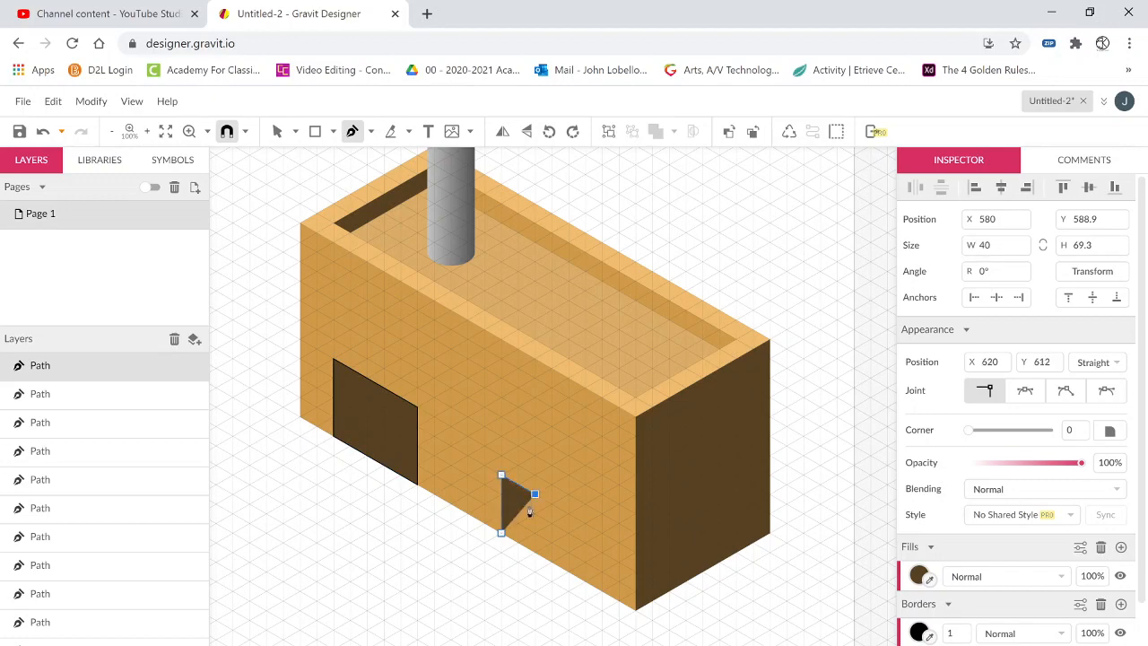
{"action": "left_click", "coordinate": [534, 551]}
{"action": "left_click", "coordinate": [501, 532]}
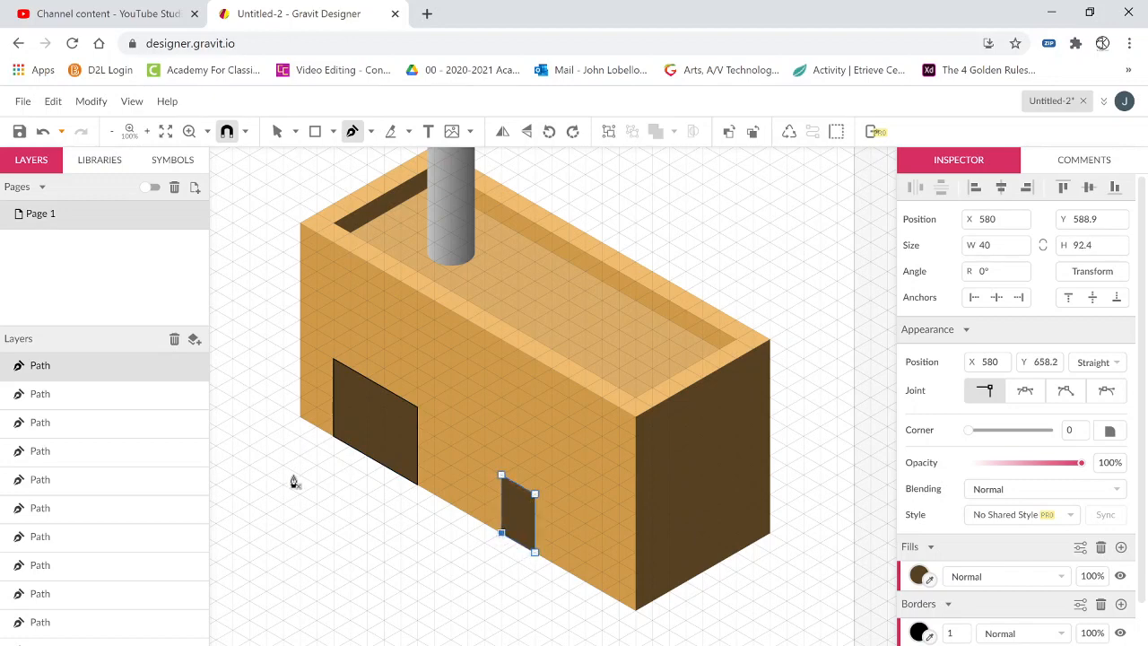
Set the border width of both doors to 0
{"action": "key", "text": "v"}
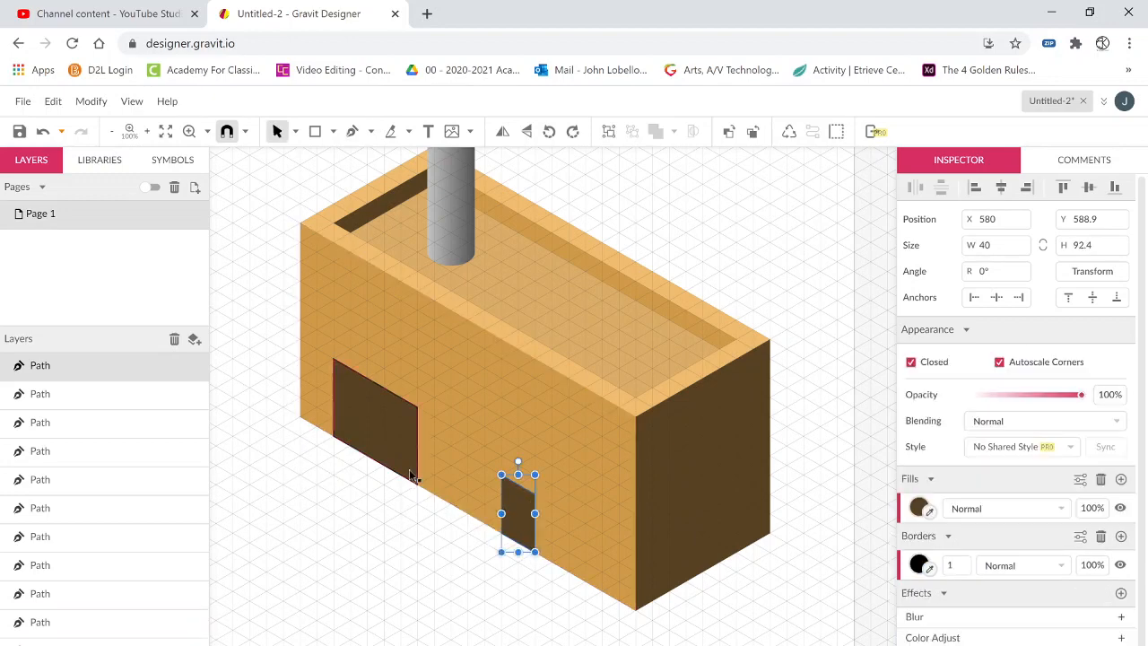
{"action": "left_click", "coordinate": [400, 445], "text": "shift"}
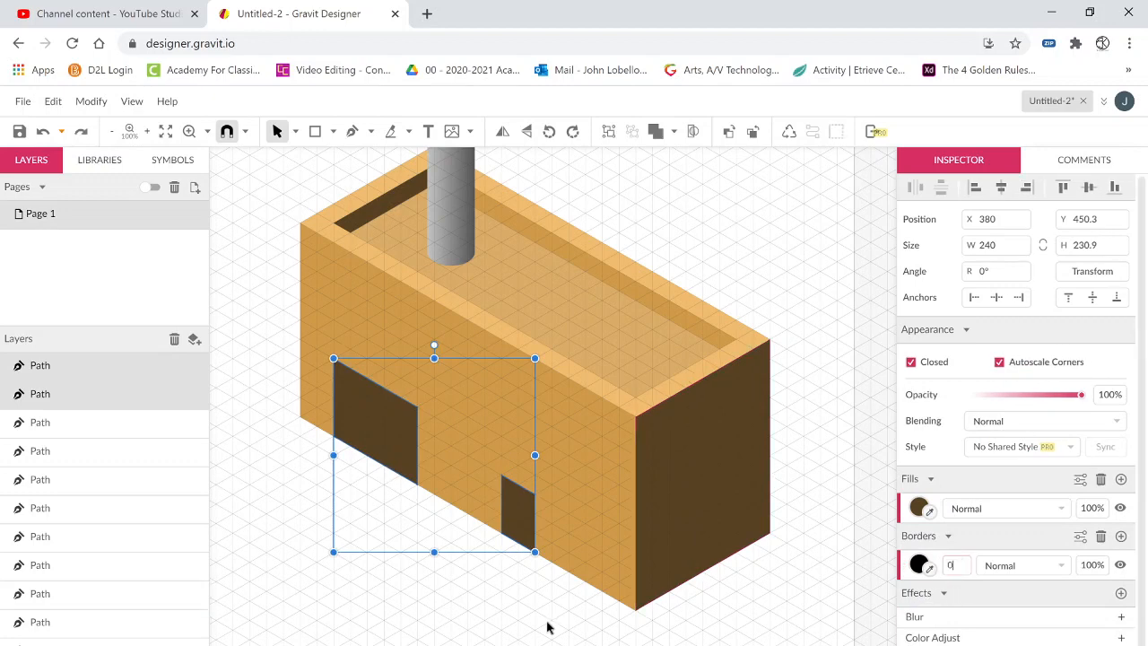
{"action": "left_click", "coordinate": [547, 628]}
Round the large door's two upper corners with a corner value of 21
{"action": "left_click", "coordinate": [403, 462]}
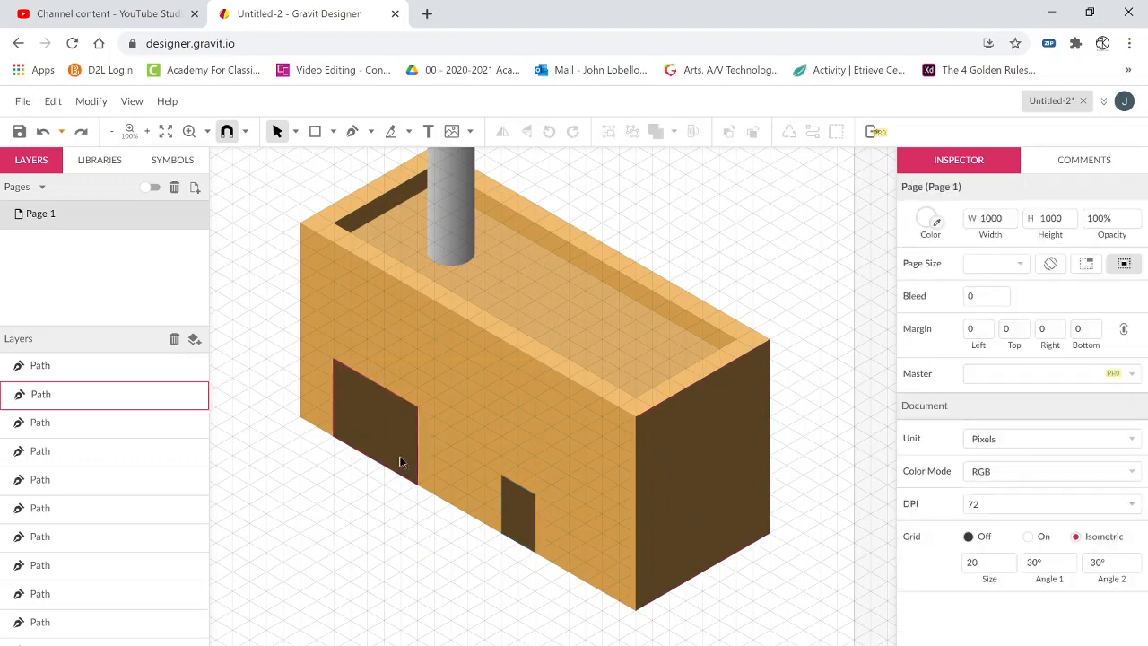
{"action": "double_click", "coordinate": [372, 453]}
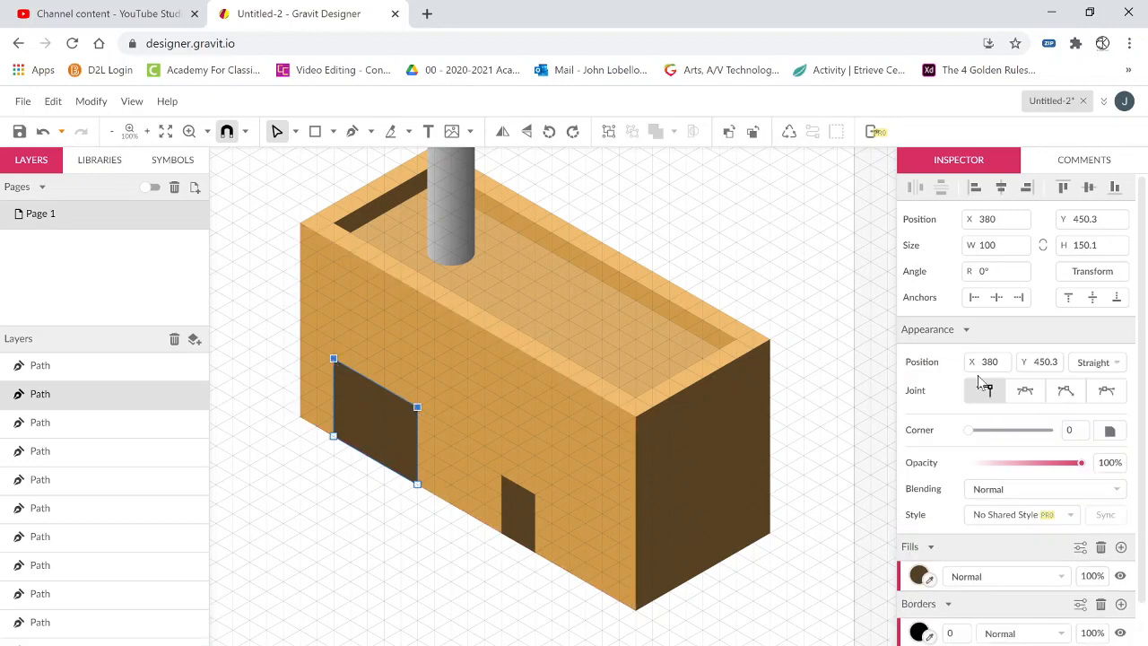
{"action": "left_click_drag", "start_coordinate": [972, 438], "coordinate": [986, 440]}
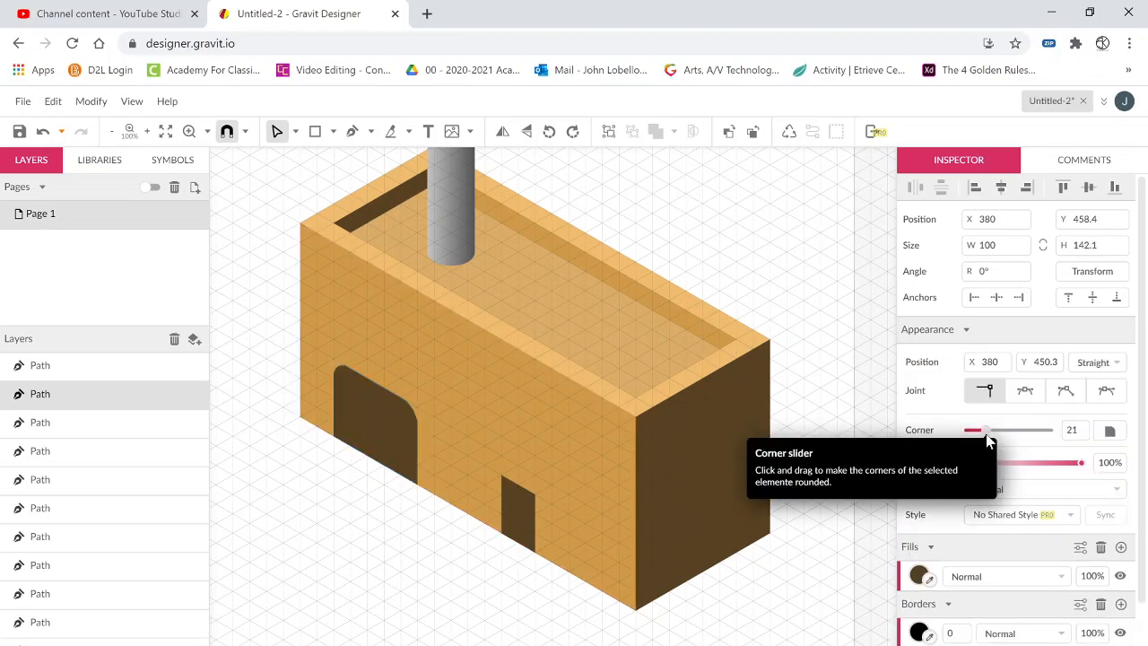
{"action": "left_click", "coordinate": [568, 635]}
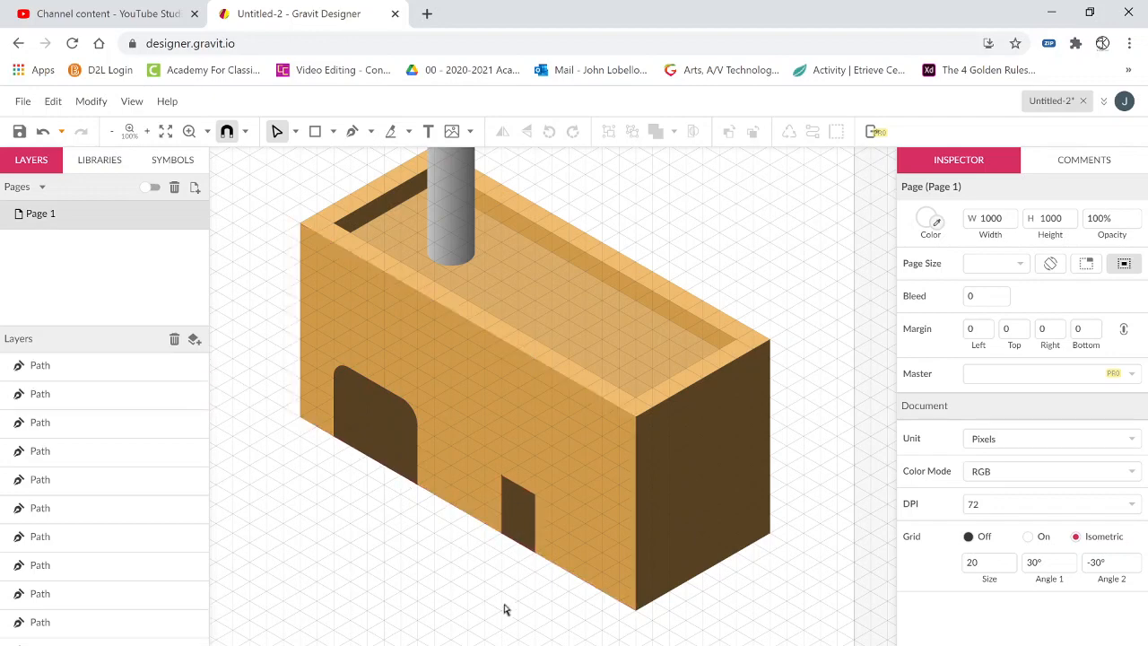
{"action": "left_click", "coordinate": [361, 443]}
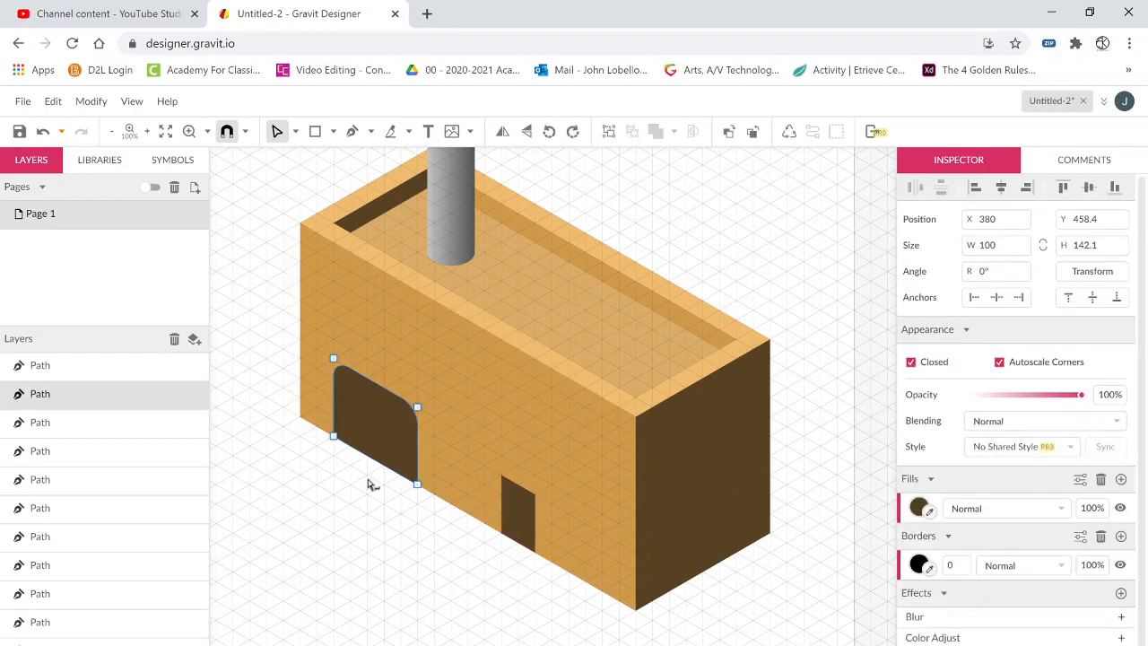
{"action": "left_click", "coordinate": [377, 507]}
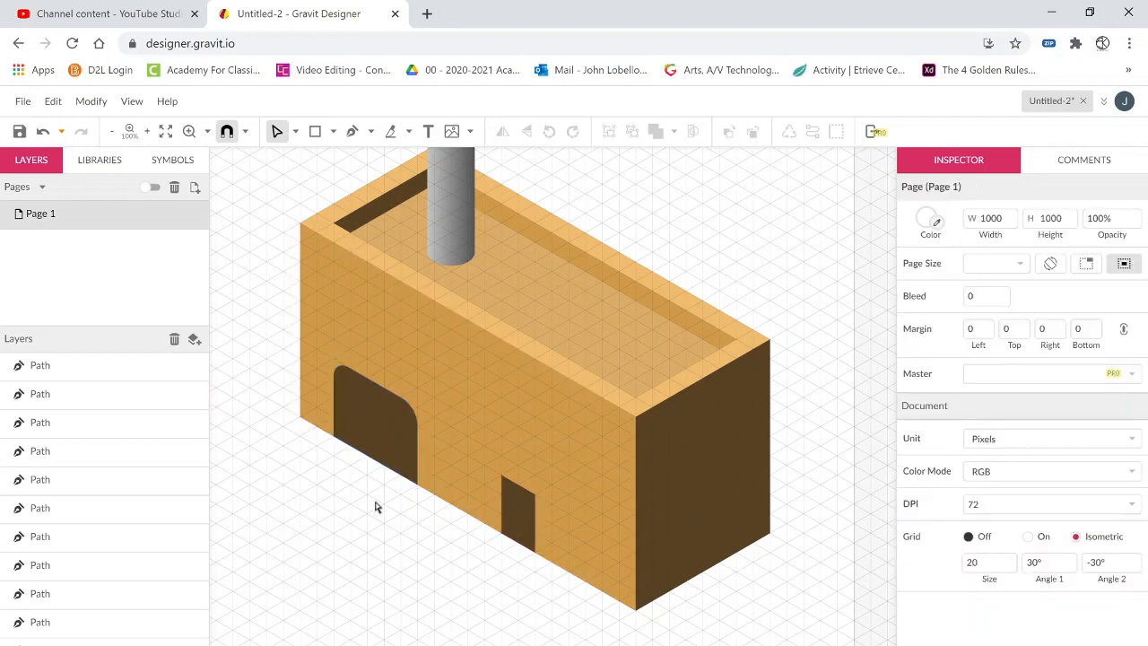
Add the text "FACTORY" in the empty area below the box
{"action": "key", "text": "t"}
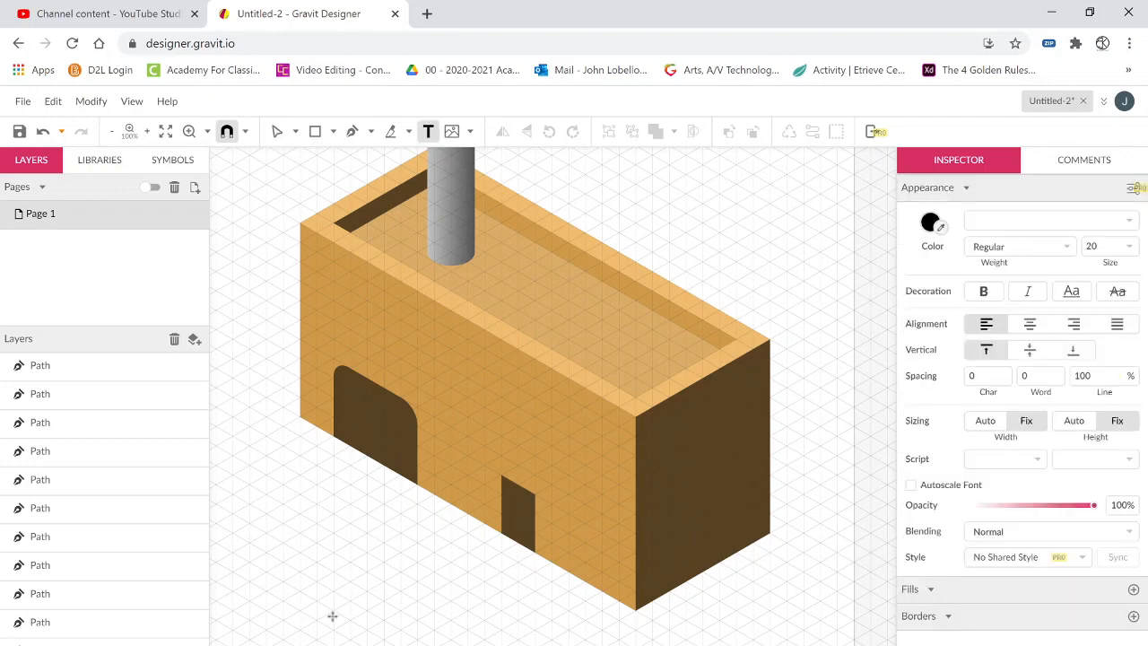
{"action": "left_click", "coordinate": [331, 616]}
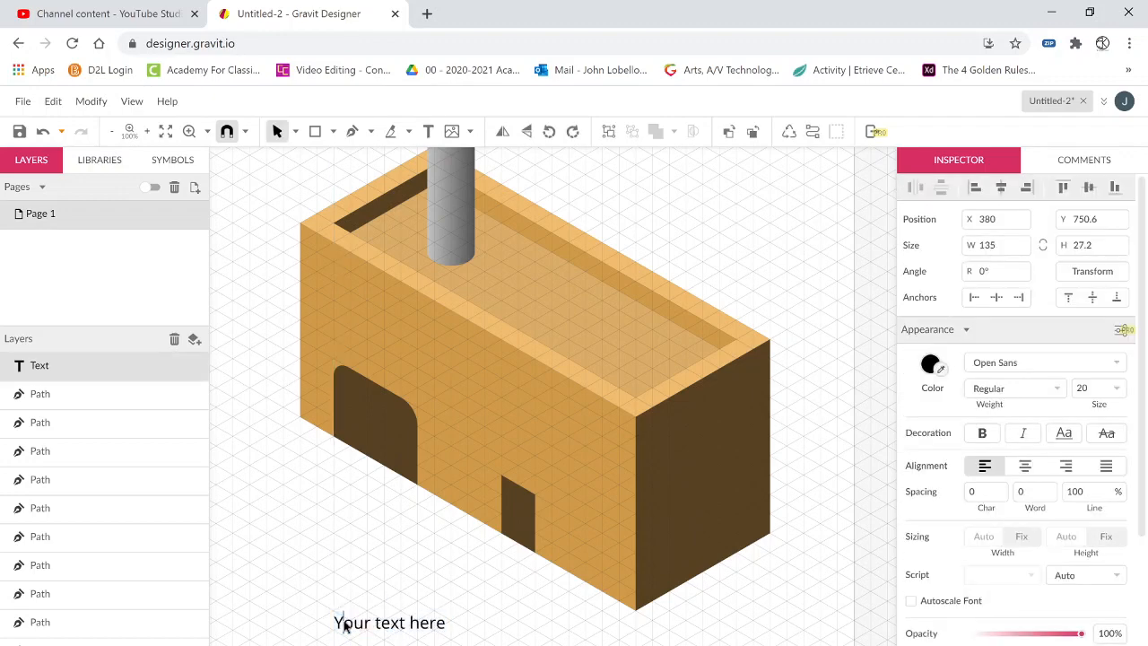
{"action": "type", "text": "FACTORY"}
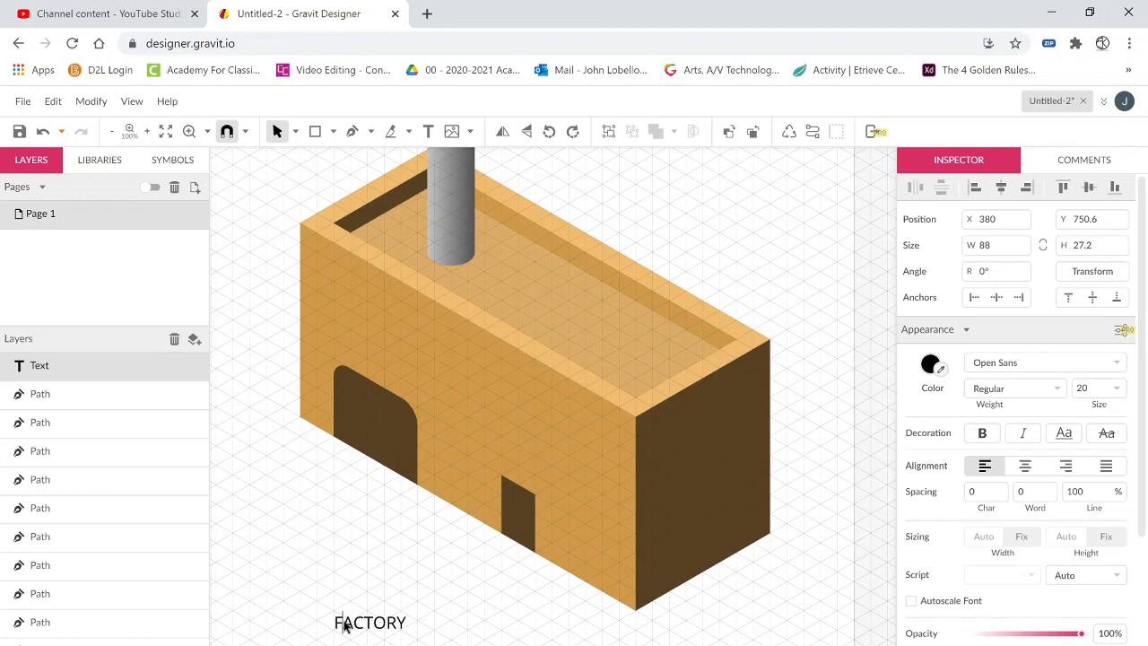
Change the font of the FACTORY text to Titan One
{"action": "key", "text": "ctrl+a"}
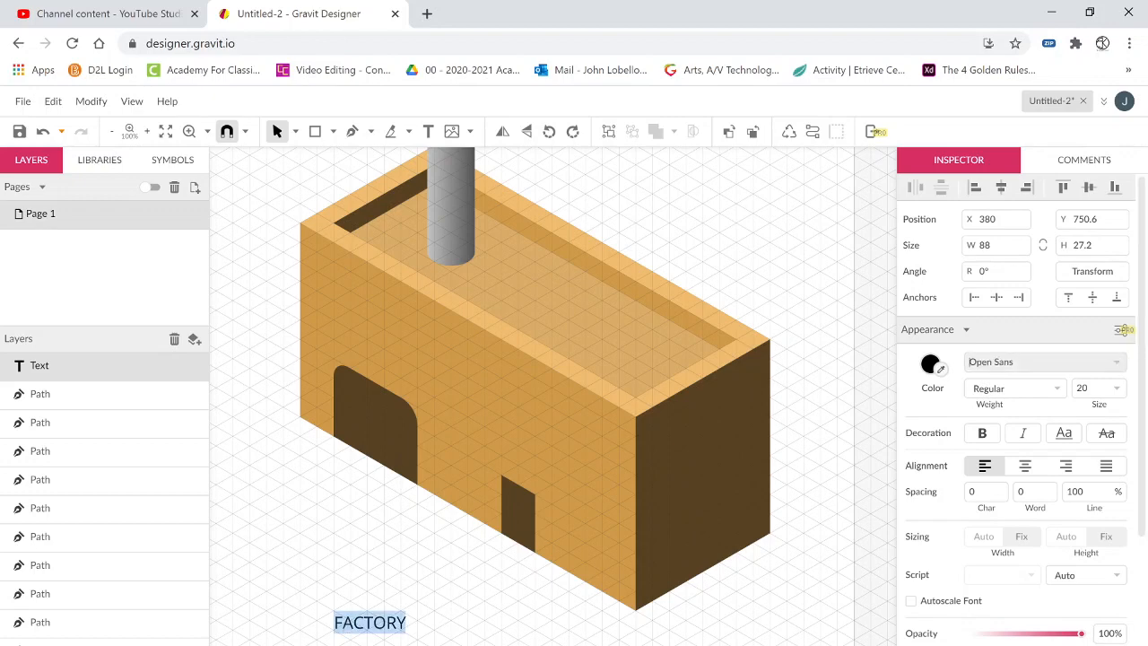
{"action": "left_click", "coordinate": [969, 361]}
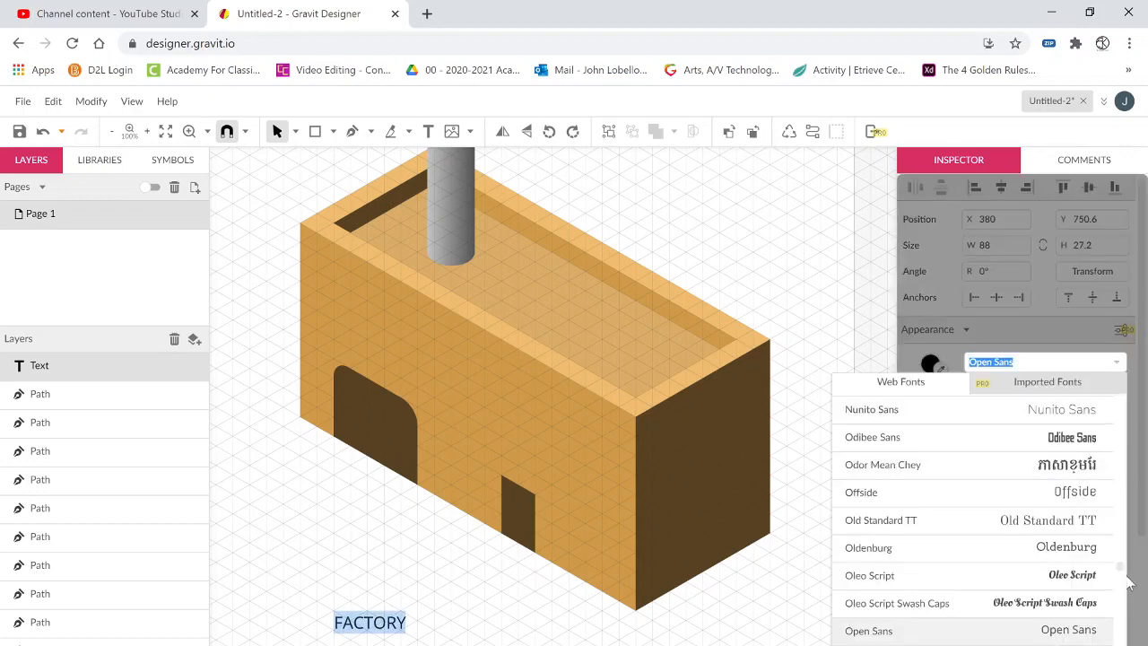
{"action": "left_click_drag", "start_coordinate": [1119, 570], "coordinate": [1123, 608]}
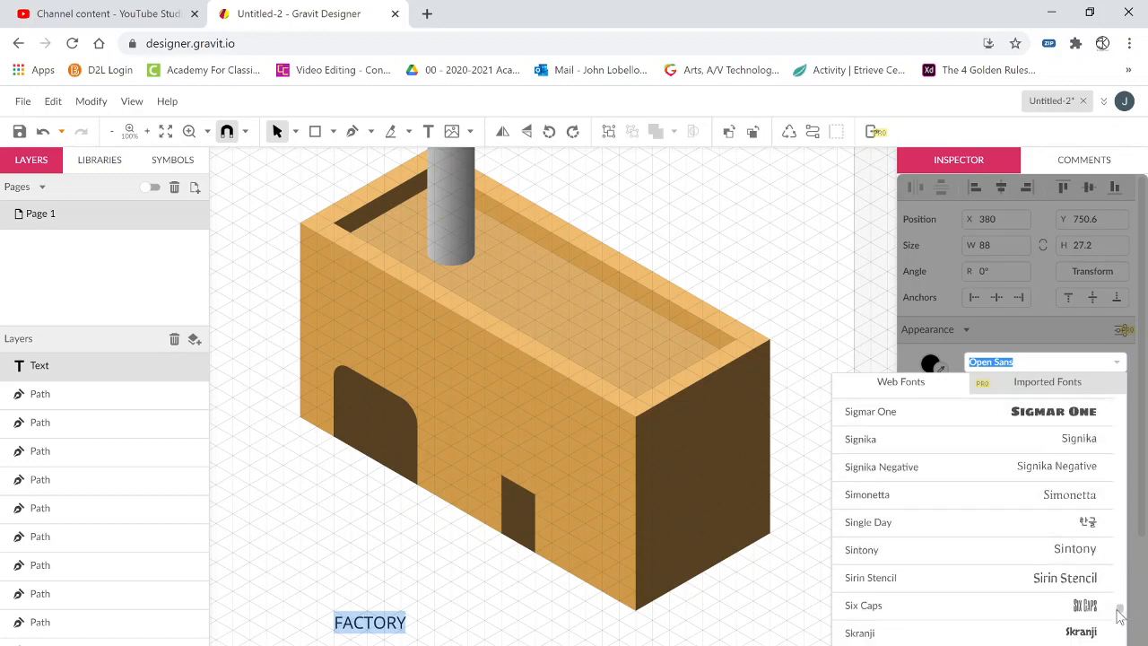
{"action": "left_click_drag", "start_coordinate": [1120, 615], "coordinate": [1120, 633]}
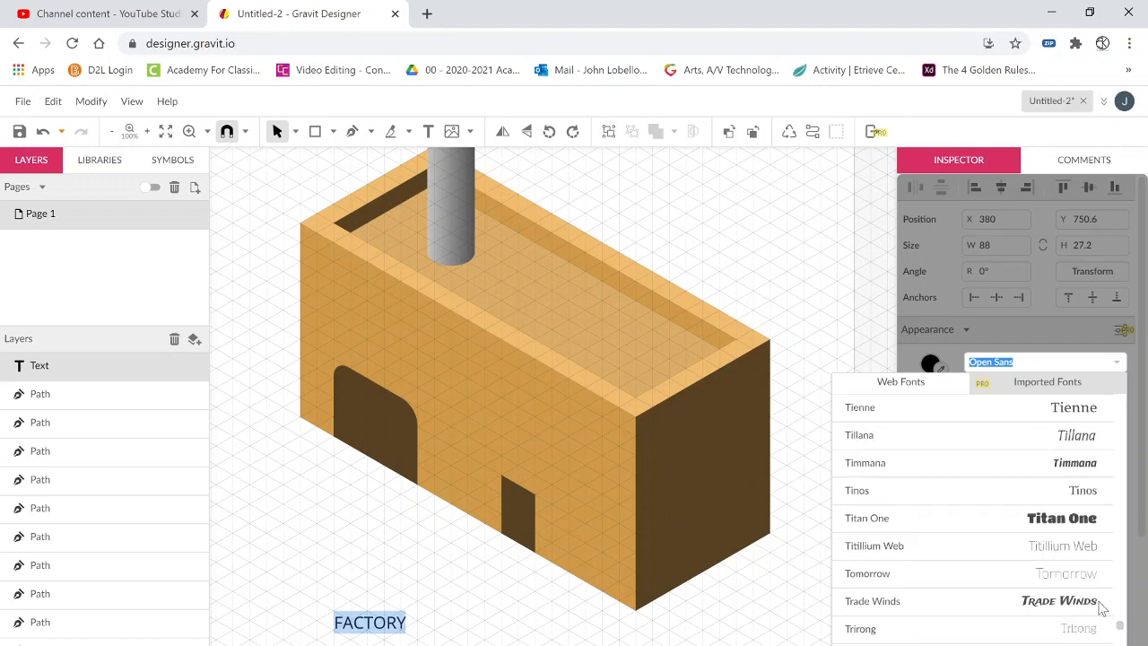
{"action": "left_click", "coordinate": [1054, 524]}
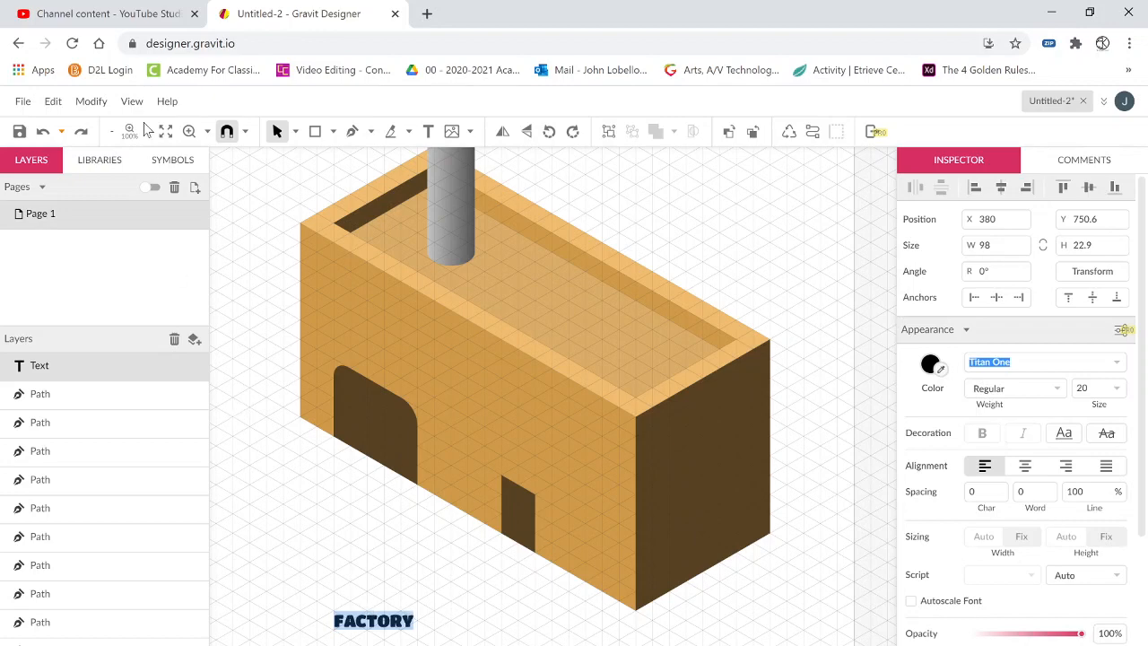
Convert the FACTORY text to a path and enlarge it to about 379 × 59 px below the building
{"action": "left_click", "coordinate": [89, 111]}
{"action": "mouse_move", "coordinate": [247, 448]}
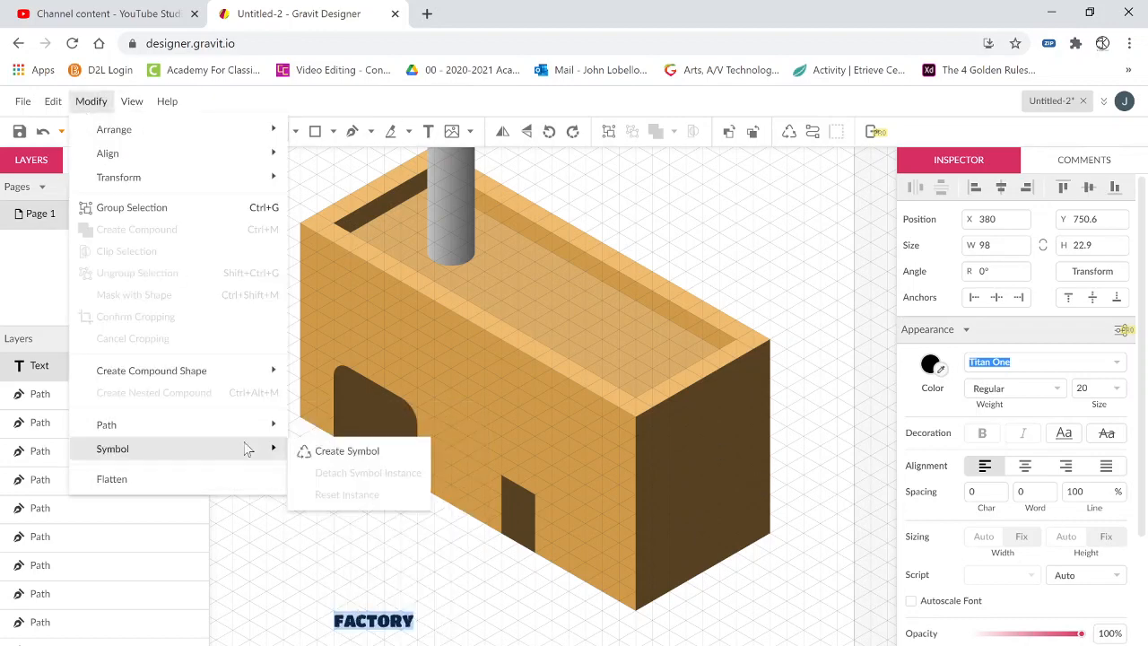
{"action": "mouse_move", "coordinate": [269, 429]}
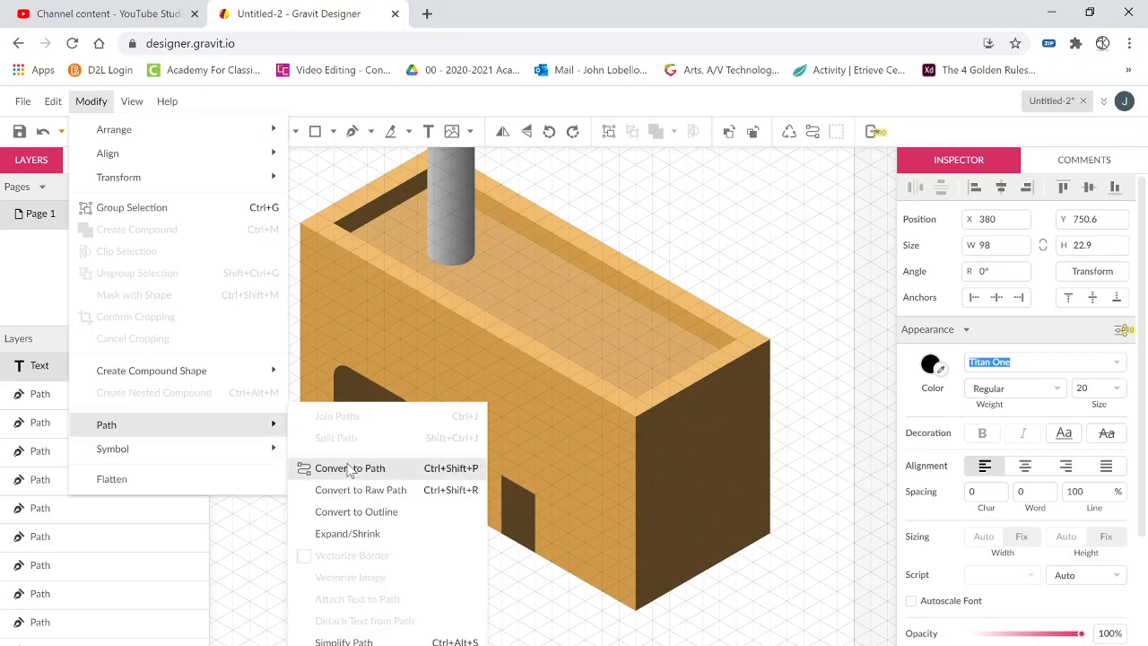
{"action": "left_click", "coordinate": [348, 468]}
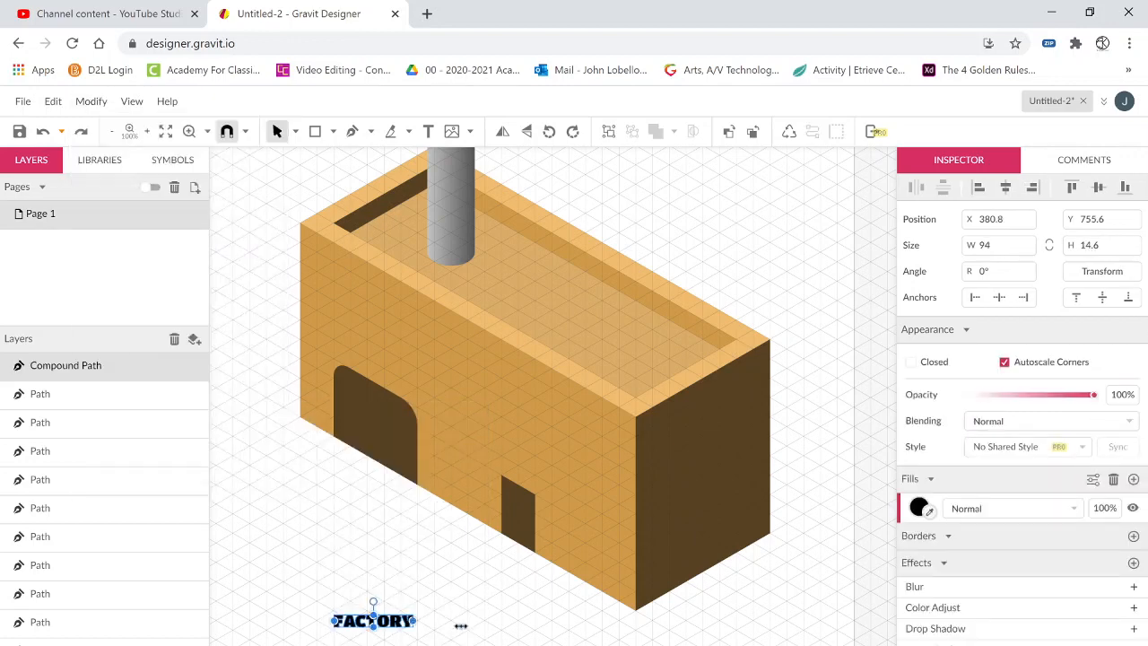
{"action": "left_click_drag", "start_coordinate": [460, 626], "coordinate": [635, 621]}
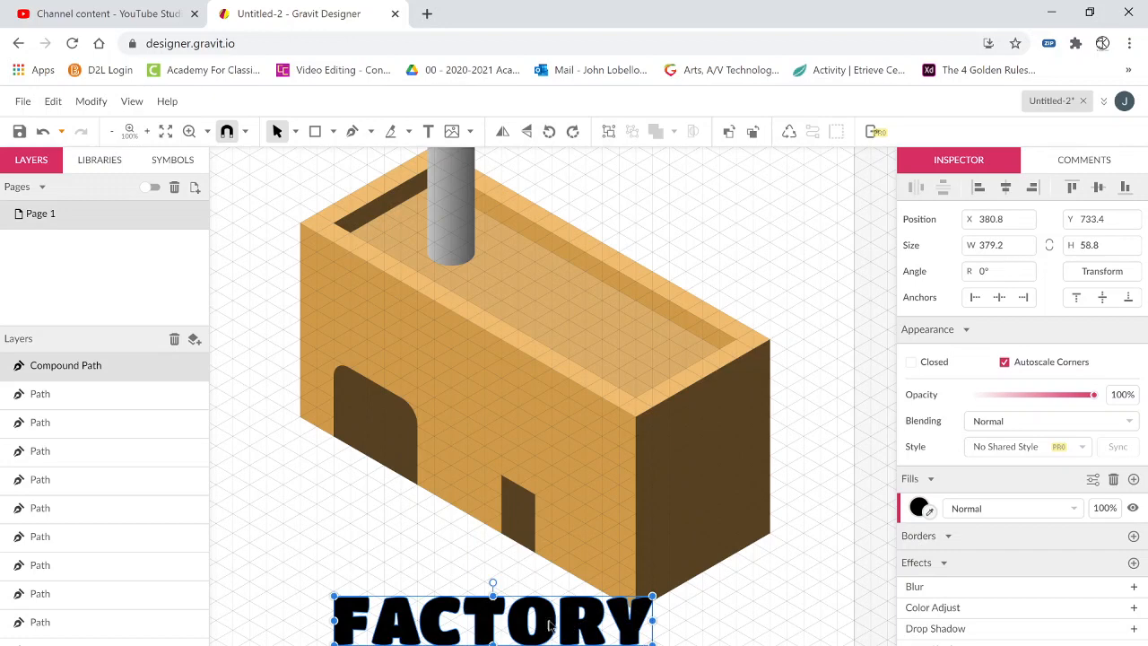
{"action": "left_click_drag", "start_coordinate": [567, 624], "coordinate": [492, 618]}
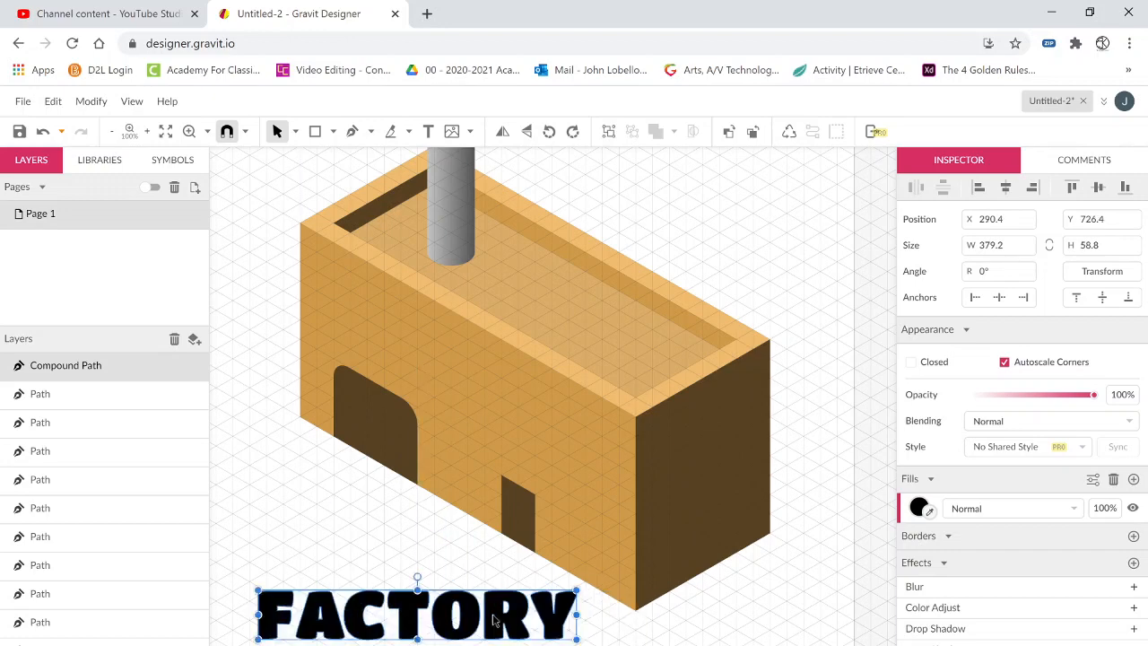
Scale the FACTORY lettering's height to 86.602% and reset the height scale value to 100%
{"action": "left_click", "coordinate": [1099, 272]}
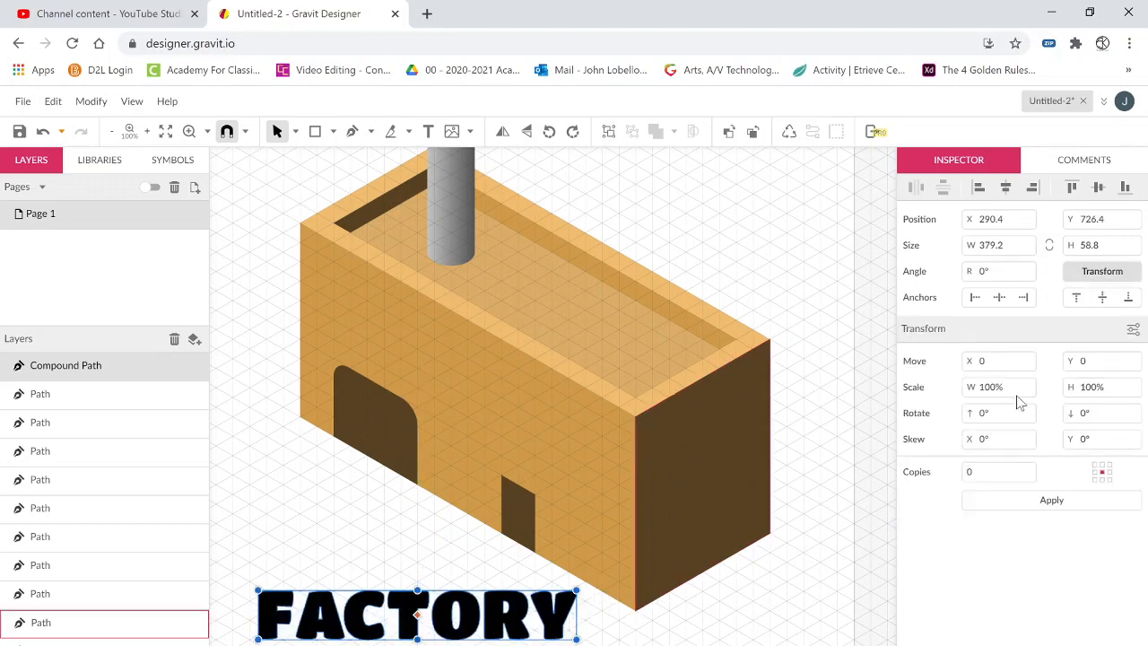
{"action": "left_click", "coordinate": [1089, 389]}
{"action": "type", "text": "86.602"}
{"action": "left_click", "coordinate": [1097, 386]}
{"action": "left_click", "coordinate": [1053, 501]}
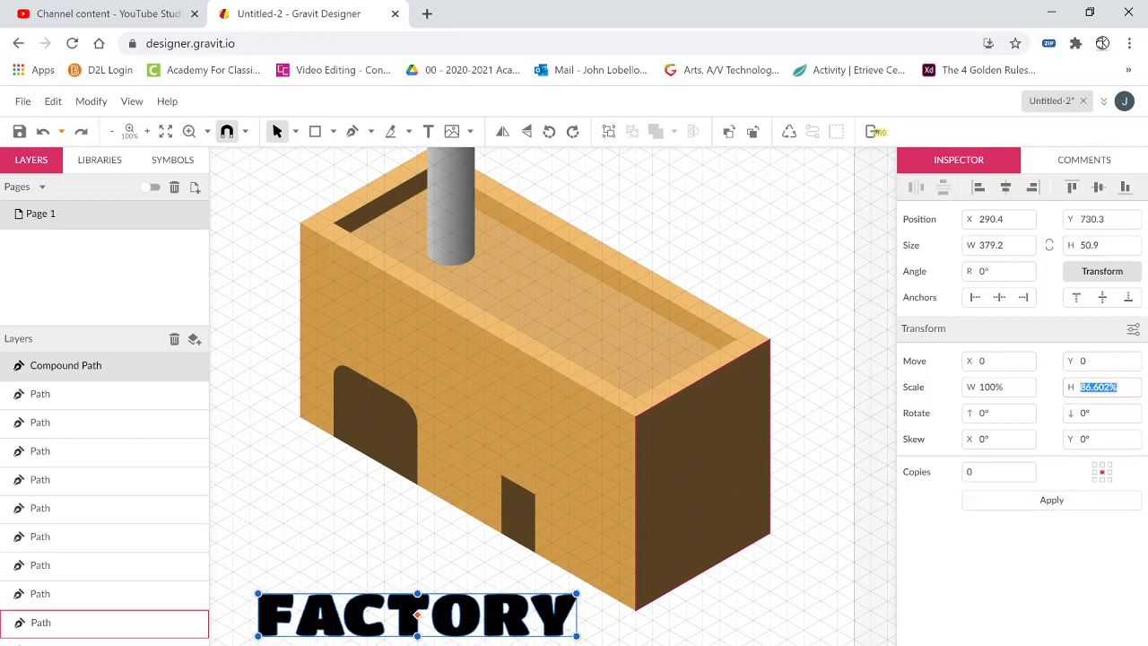
{"action": "type", "text": "100"}
{"action": "left_click", "coordinate": [1073, 556]}
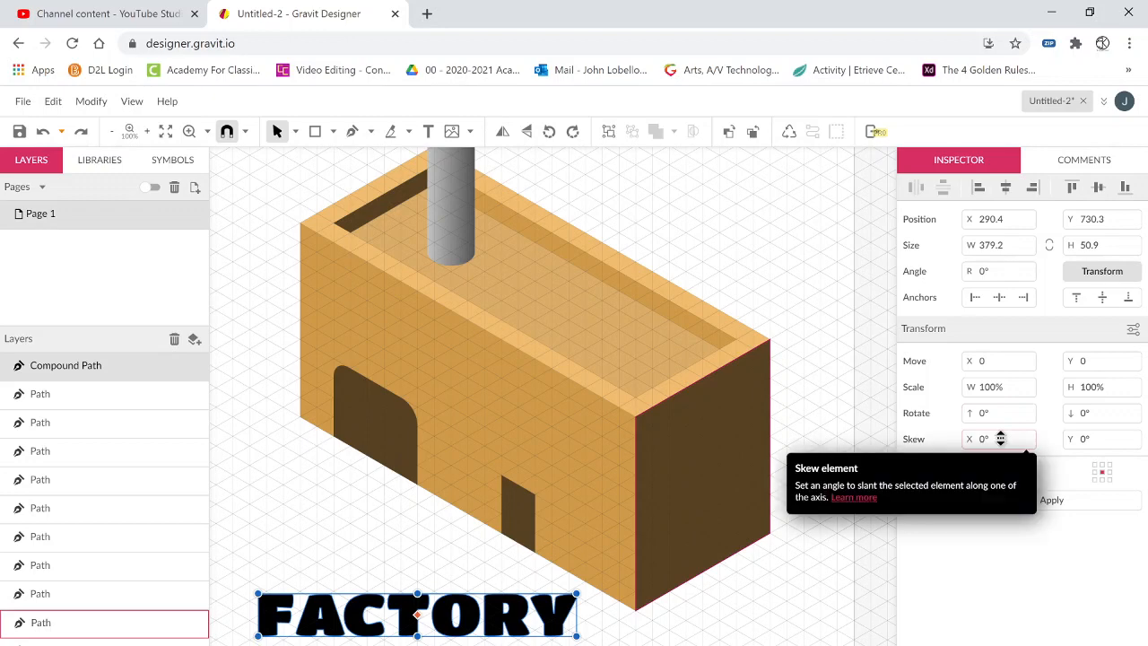
Try skewing the FACTORY lettering along Y by a negative angle, and undo the skew
{"action": "left_click", "coordinate": [1085, 439]}
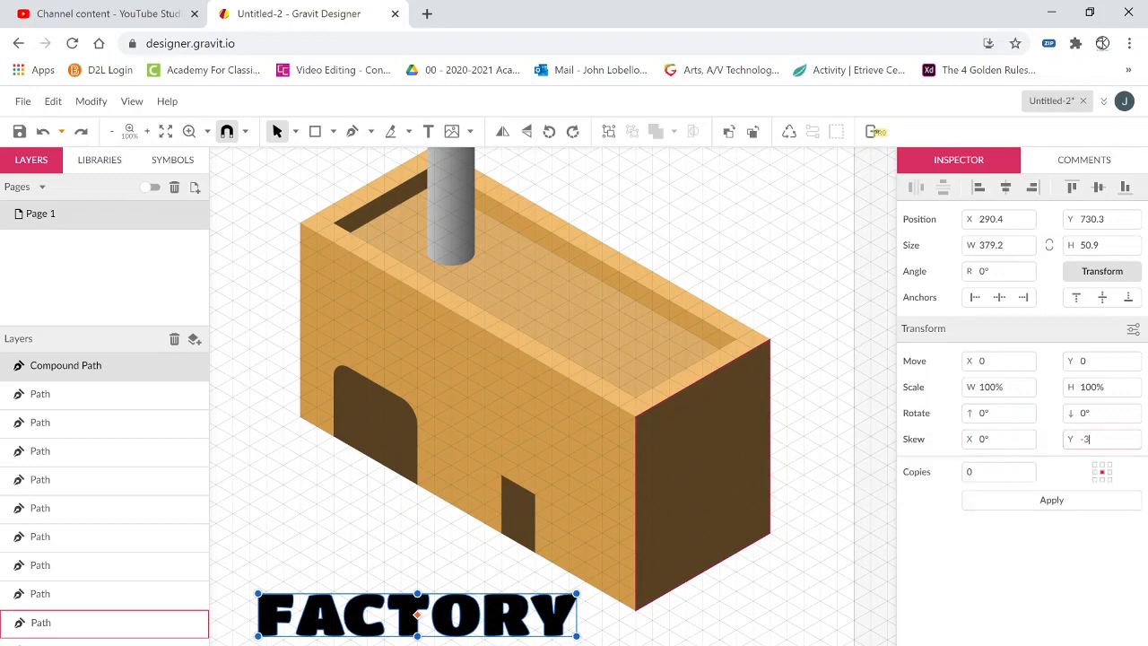
{"action": "left_click", "coordinate": [1121, 507]}
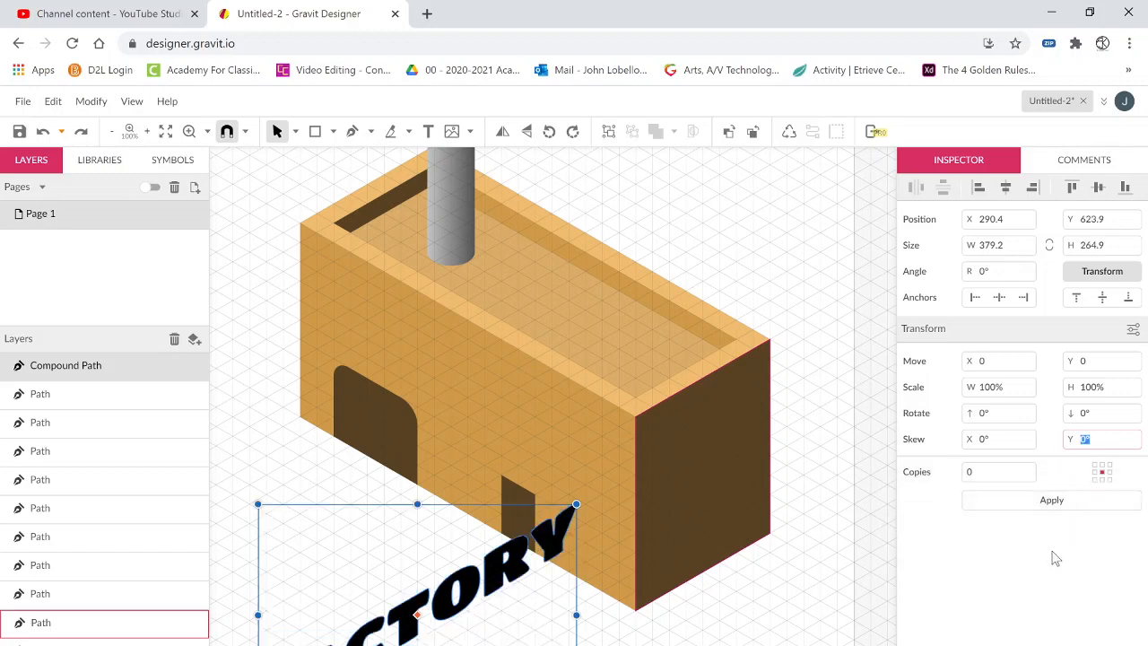
{"action": "key", "text": "ctrl+z"}
Skew the FACTORY lettering 30° along Y and fit it on the front wall above the doors at about 259 × 175 px
{"action": "left_click", "coordinate": [1085, 439]}
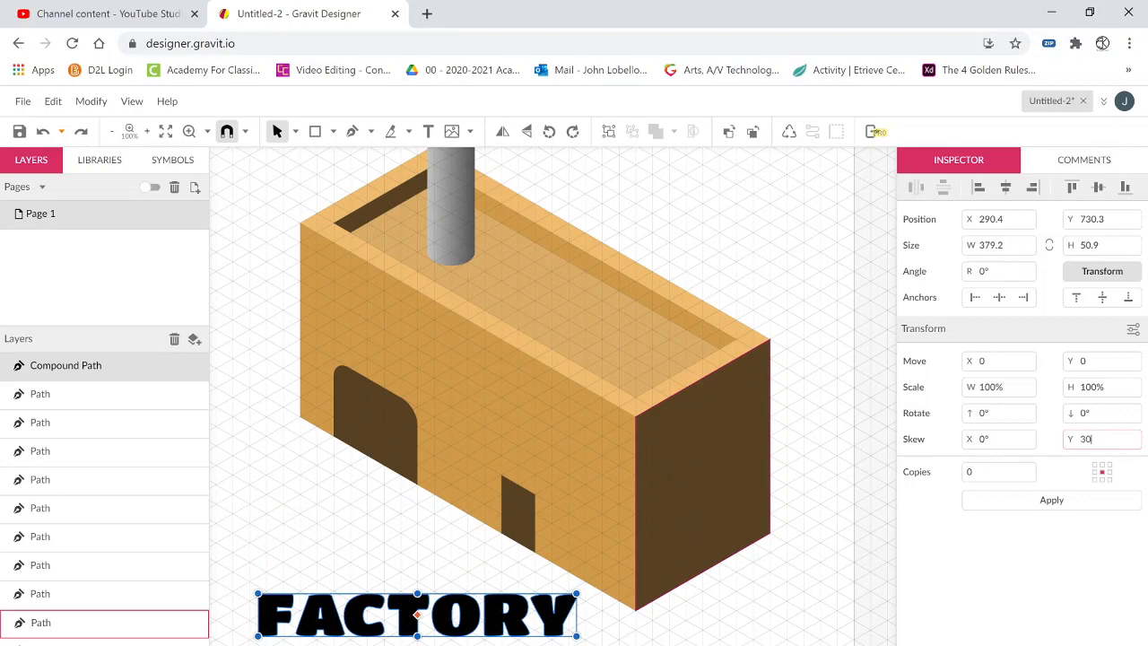
{"action": "left_click", "coordinate": [1060, 508]}
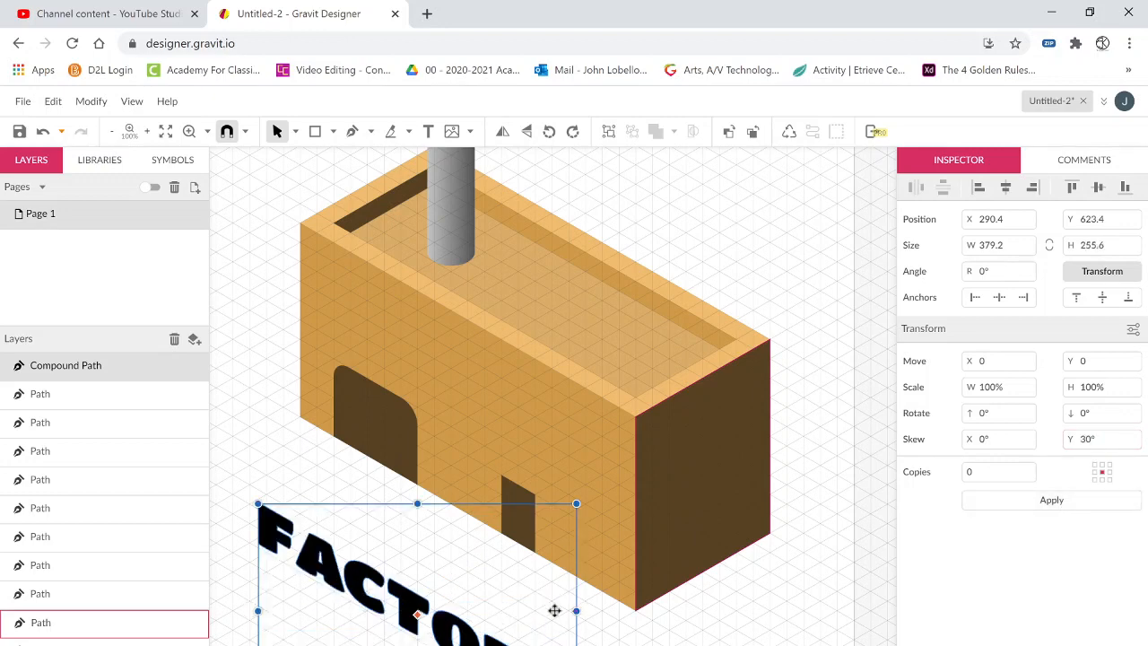
{"action": "left_click_drag", "start_coordinate": [578, 503], "coordinate": [451, 506]}
{"action": "left_click", "coordinate": [426, 583]}
{"action": "left_click", "coordinate": [451, 506]}
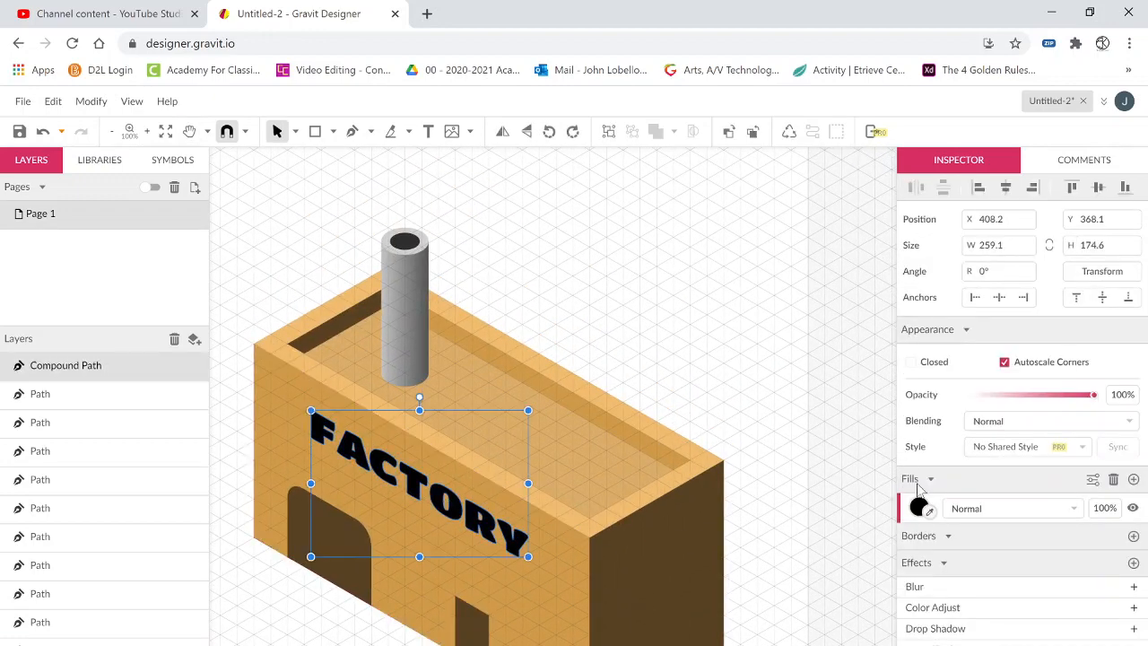
Fill the FACTORY lettering with the dark brown sampled from the building's side wall and deselect it
{"action": "left_click", "coordinate": [929, 511]}
{"action": "left_click", "coordinate": [641, 604]}
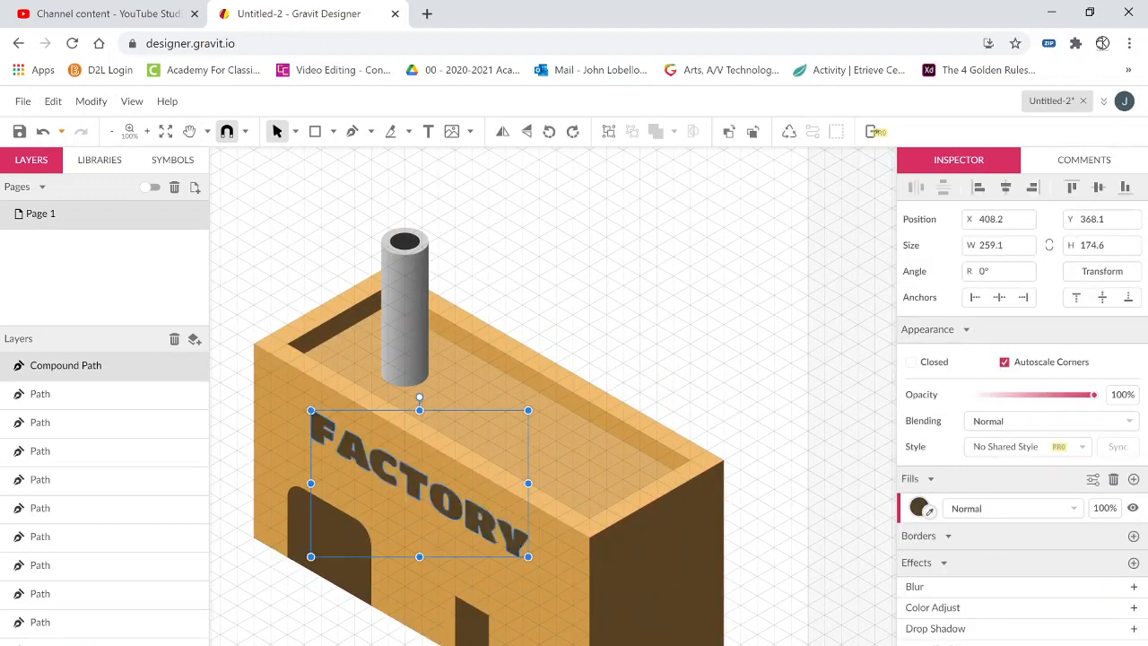
{"action": "scroll", "coordinate": [391, 581], "scroll_direction": "down", "scroll_amount": 2}
{"action": "key", "text": "space"}
{"action": "scroll", "coordinate": [391, 581], "scroll_direction": "down", "scroll_amount": 2}
{"action": "scroll", "coordinate": [391, 581], "scroll_direction": "right", "scroll_amount": 1}
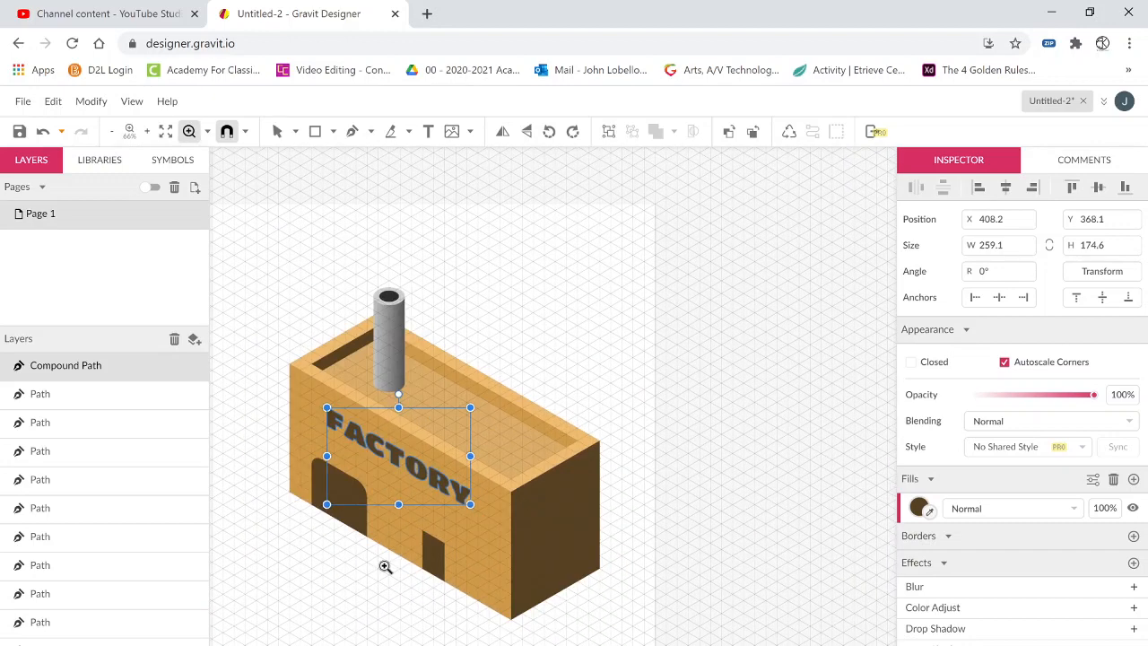
{"action": "key", "text": "Escape"}
{"action": "key", "text": "Escape"}
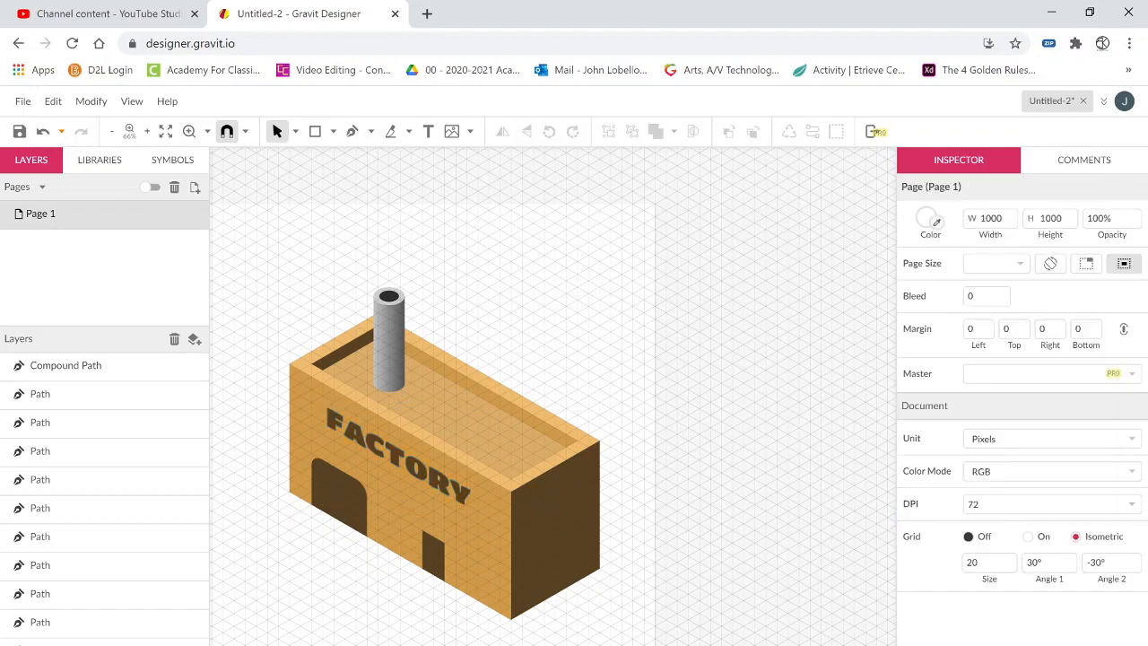
Select the whole building and move it to about X 260, Y 196 on the page
{"action": "left_click_drag", "start_coordinate": [598, 642], "coordinate": [266, 266]}
{"action": "key", "text": "Escape"}
{"action": "scroll", "coordinate": [456, 607], "scroll_direction": "down", "scroll_amount": 2}
{"action": "left_click_drag", "start_coordinate": [539, 519], "coordinate": [653, 468]}
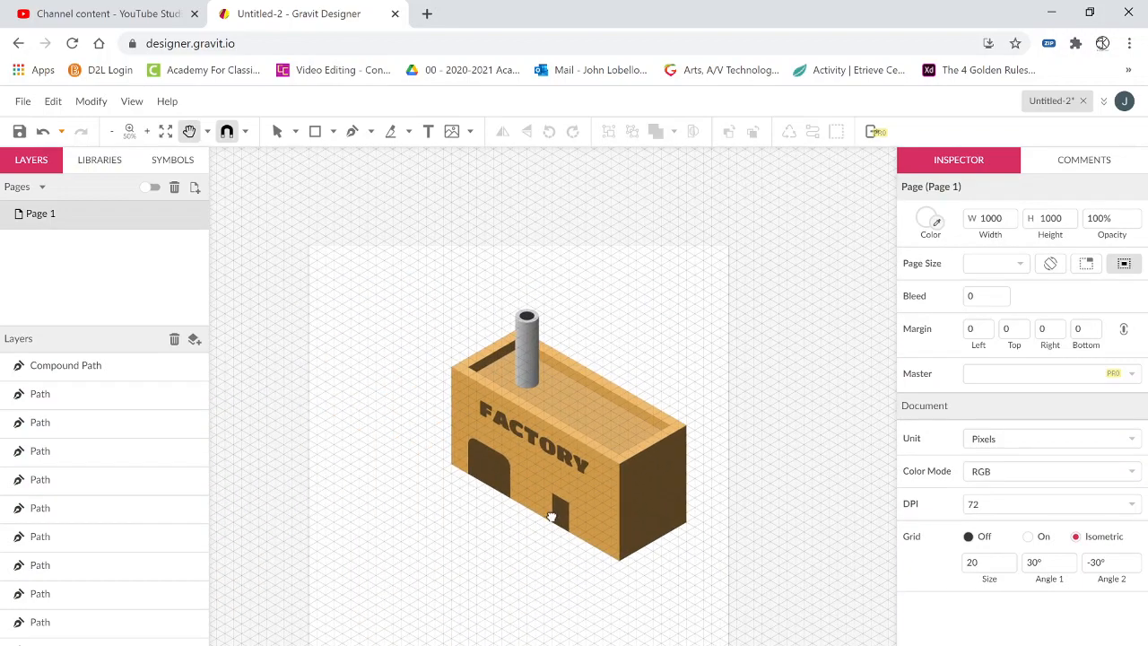
{"action": "left_click_drag", "start_coordinate": [704, 593], "coordinate": [390, 293]}
{"action": "left_click_drag", "start_coordinate": [601, 502], "coordinate": [549, 518]}
{"action": "key", "text": "Escape"}
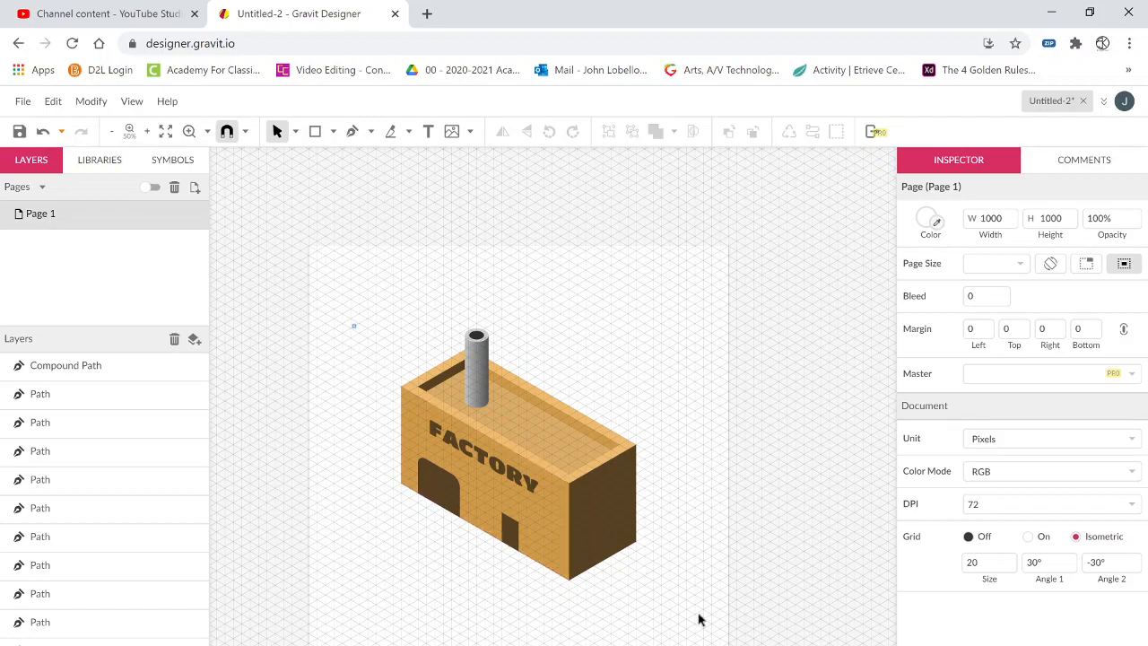
{"action": "left_click_drag", "start_coordinate": [699, 619], "coordinate": [353, 326]}
{"action": "mouse_move", "coordinate": [618, 544]}
{"action": "left_mouse_down"}
{"action": "mouse_move", "coordinate": [637, 536]}
{"action": "mouse_move", "coordinate": [623, 532]}
{"action": "left_mouse_up"}
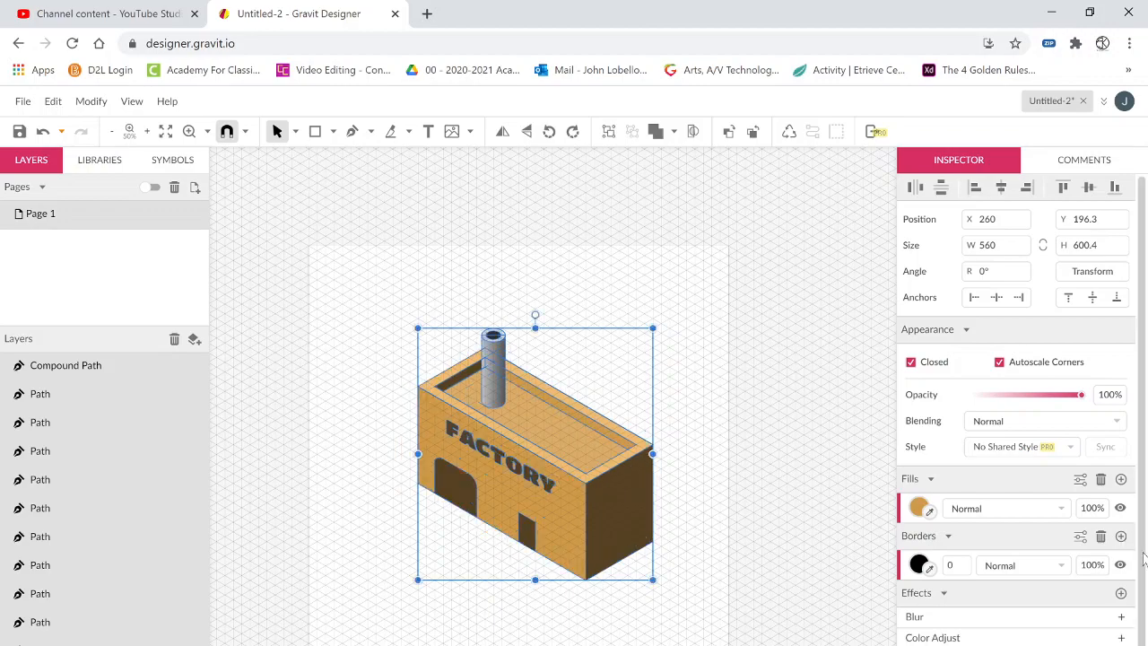
{"action": "left_click", "coordinate": [839, 609]}
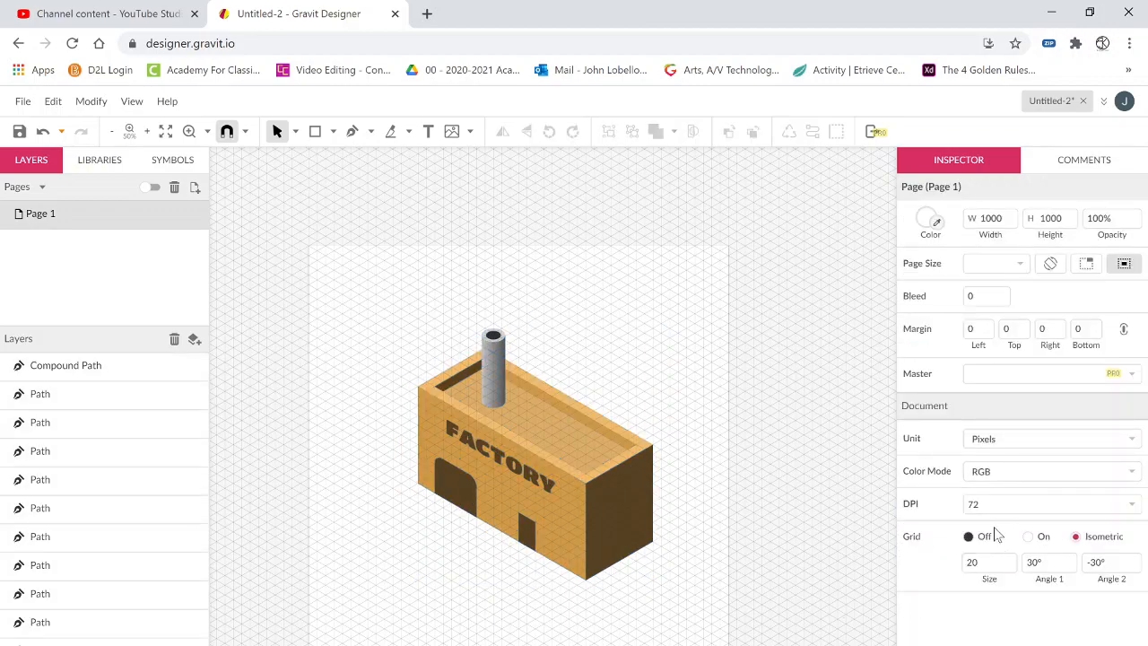
Turn off the isometric grid and centre the whole building on the page at X 220, Y 199.8
{"action": "left_click", "coordinate": [984, 536]}
{"action": "left_click_drag", "start_coordinate": [704, 599], "coordinate": [344, 281]}
{"action": "left_click_drag", "start_coordinate": [575, 492], "coordinate": [558, 491]}
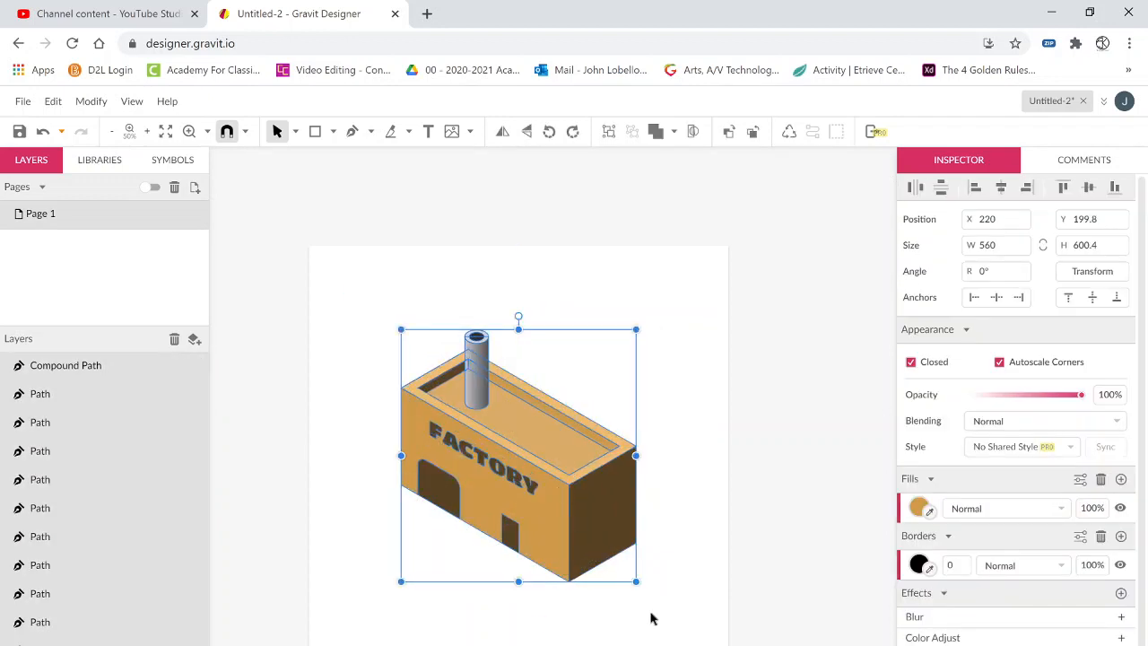
{"action": "left_click", "coordinate": [652, 617]}
Export the design as a JPEG image to the Pictures folder, named "isometric building" followed by the author's surname
{"action": "left_click", "coordinate": [24, 104]}
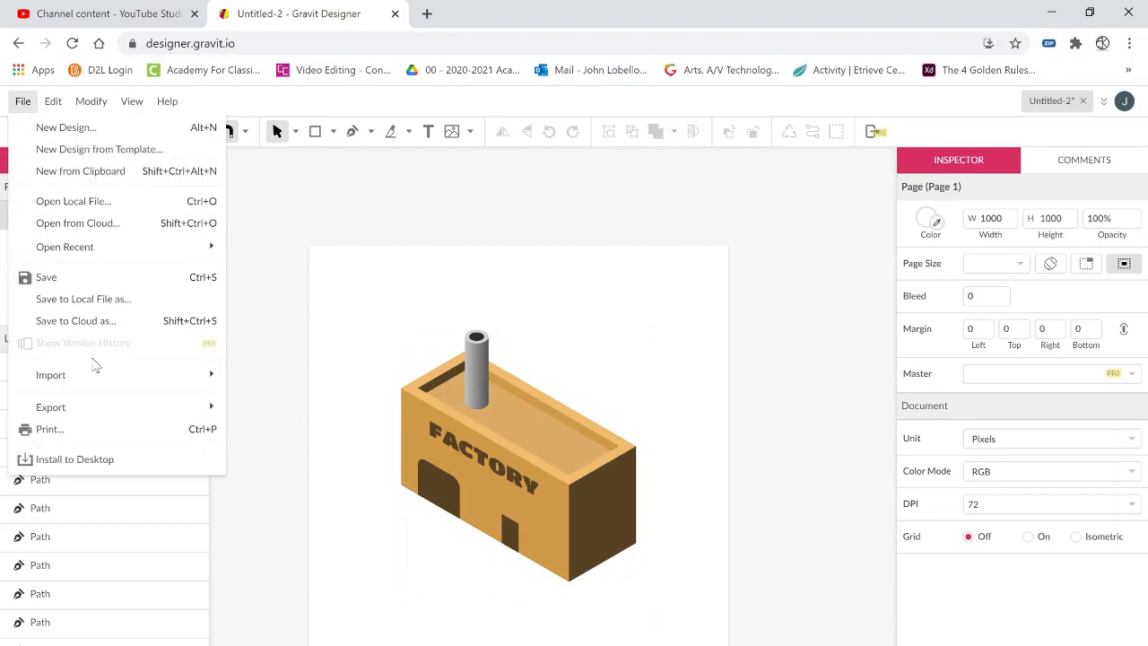
{"action": "mouse_move", "coordinate": [204, 409]}
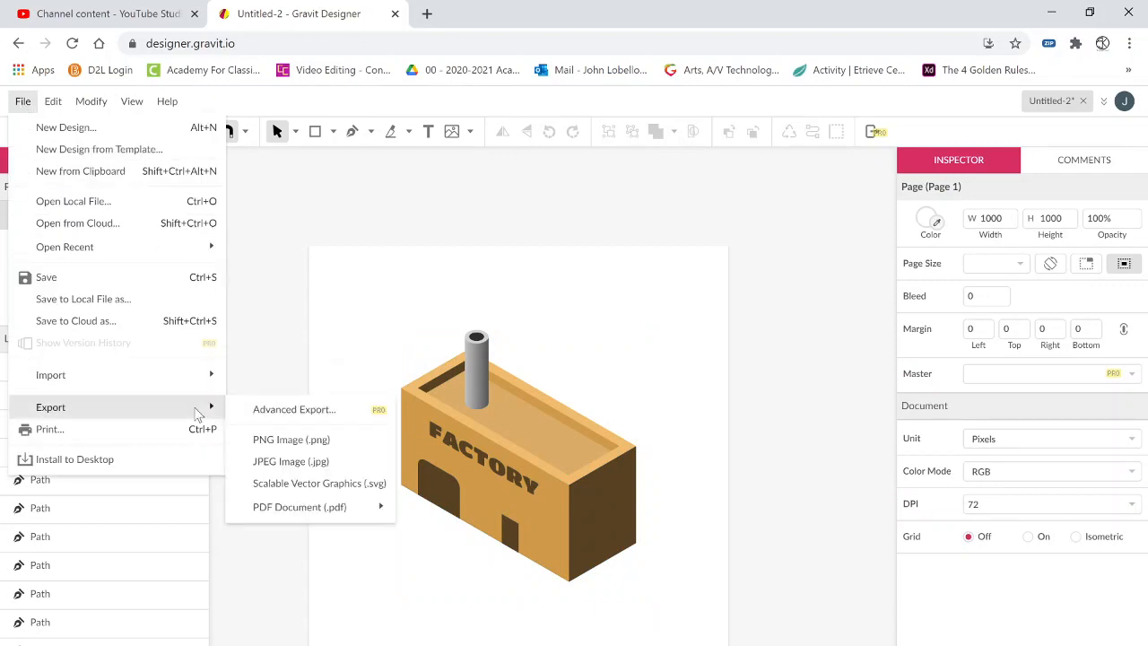
{"action": "left_click", "coordinate": [277, 458]}
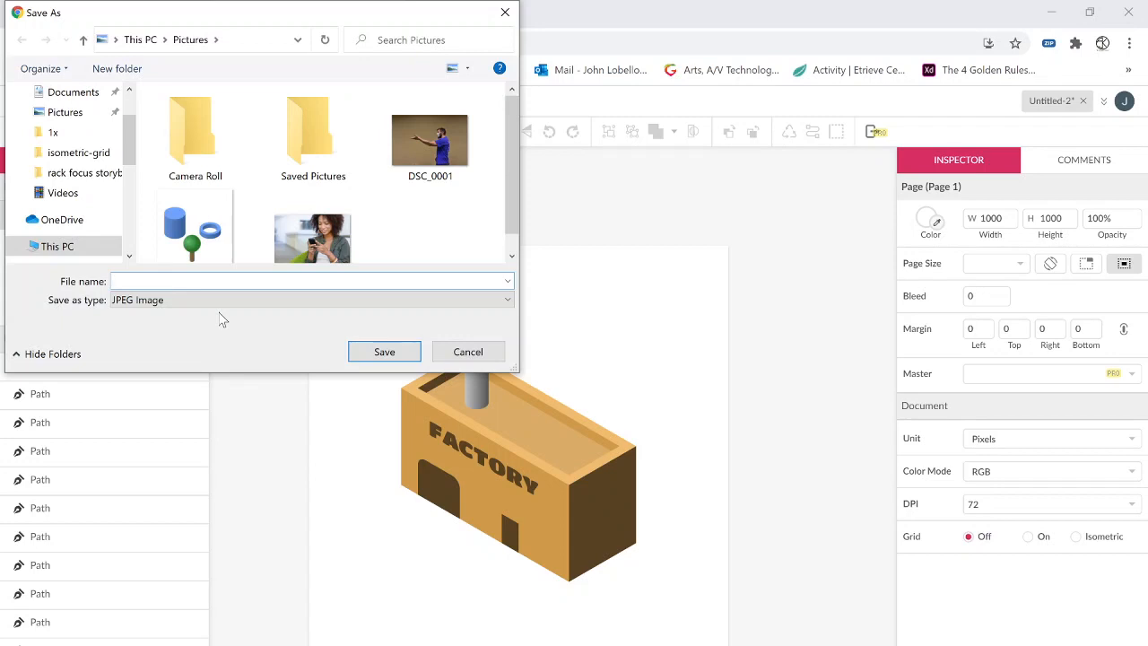
{"action": "type", "text": "isometric "}
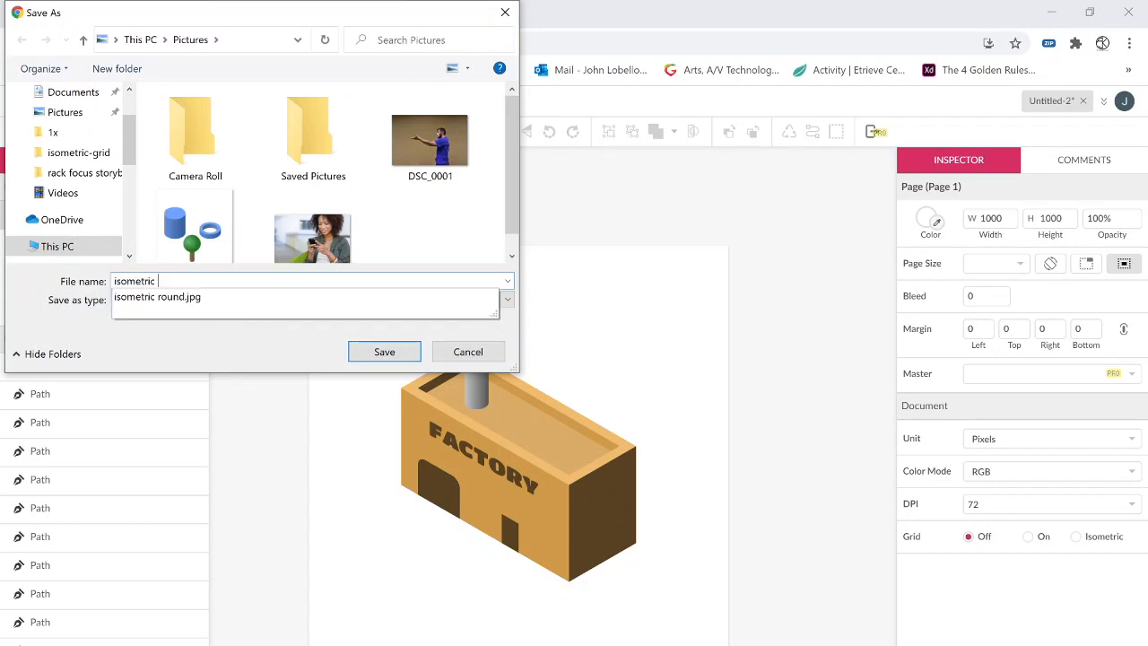
{"action": "type", "text": "bu"}
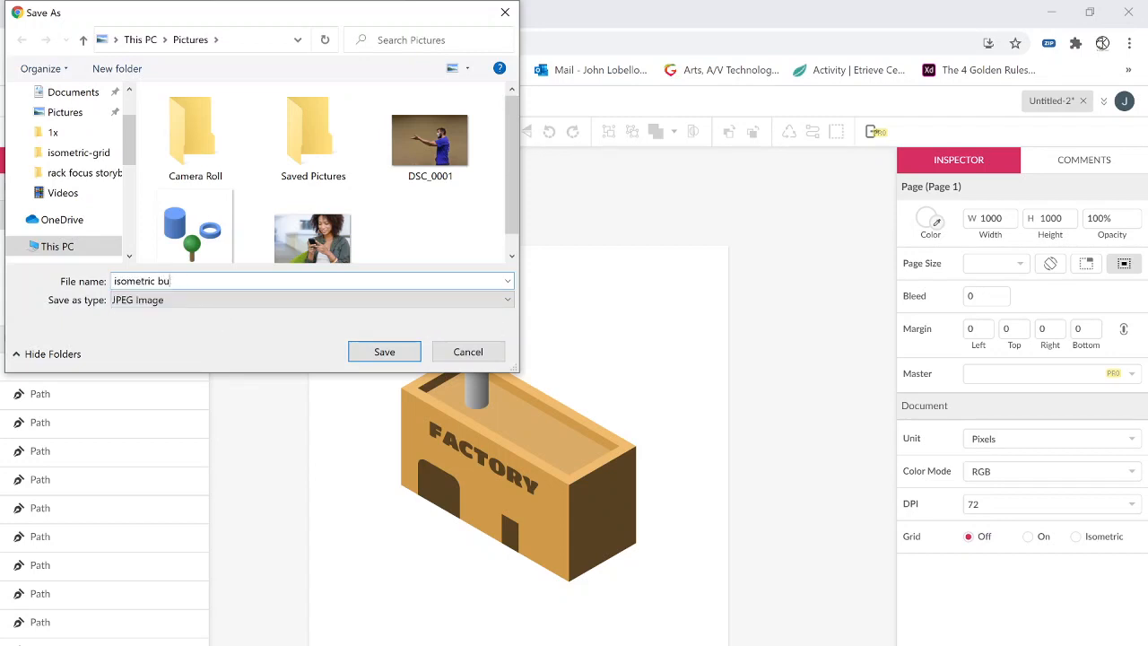
{"action": "type", "text": "ilding lobello"}
{"action": "key", "text": "Return"}
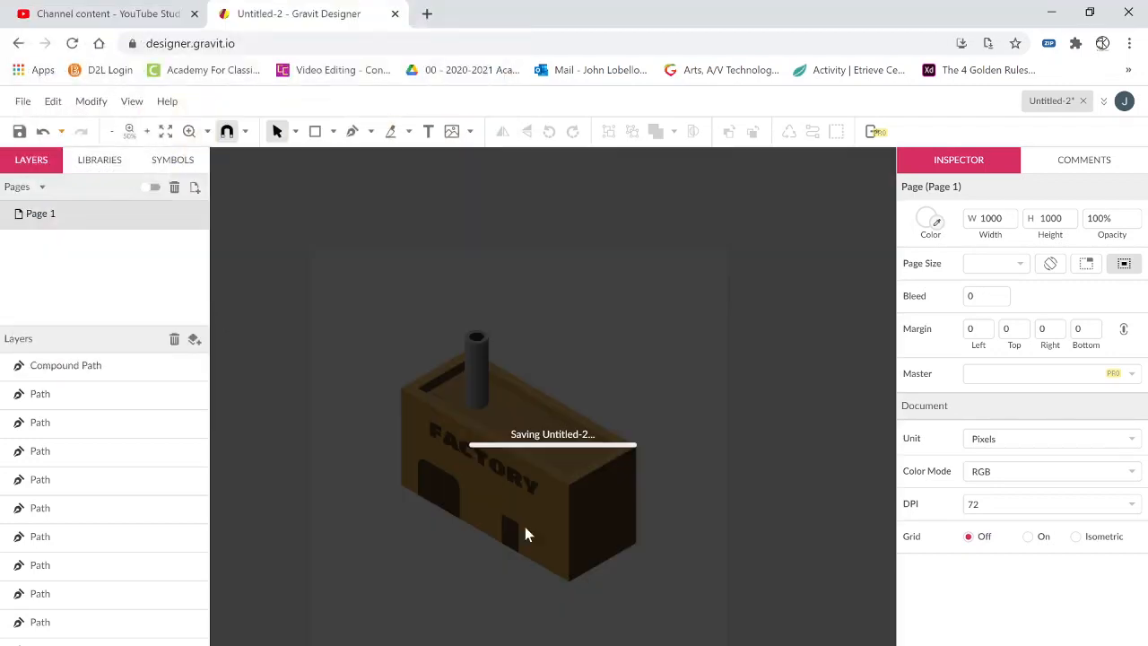